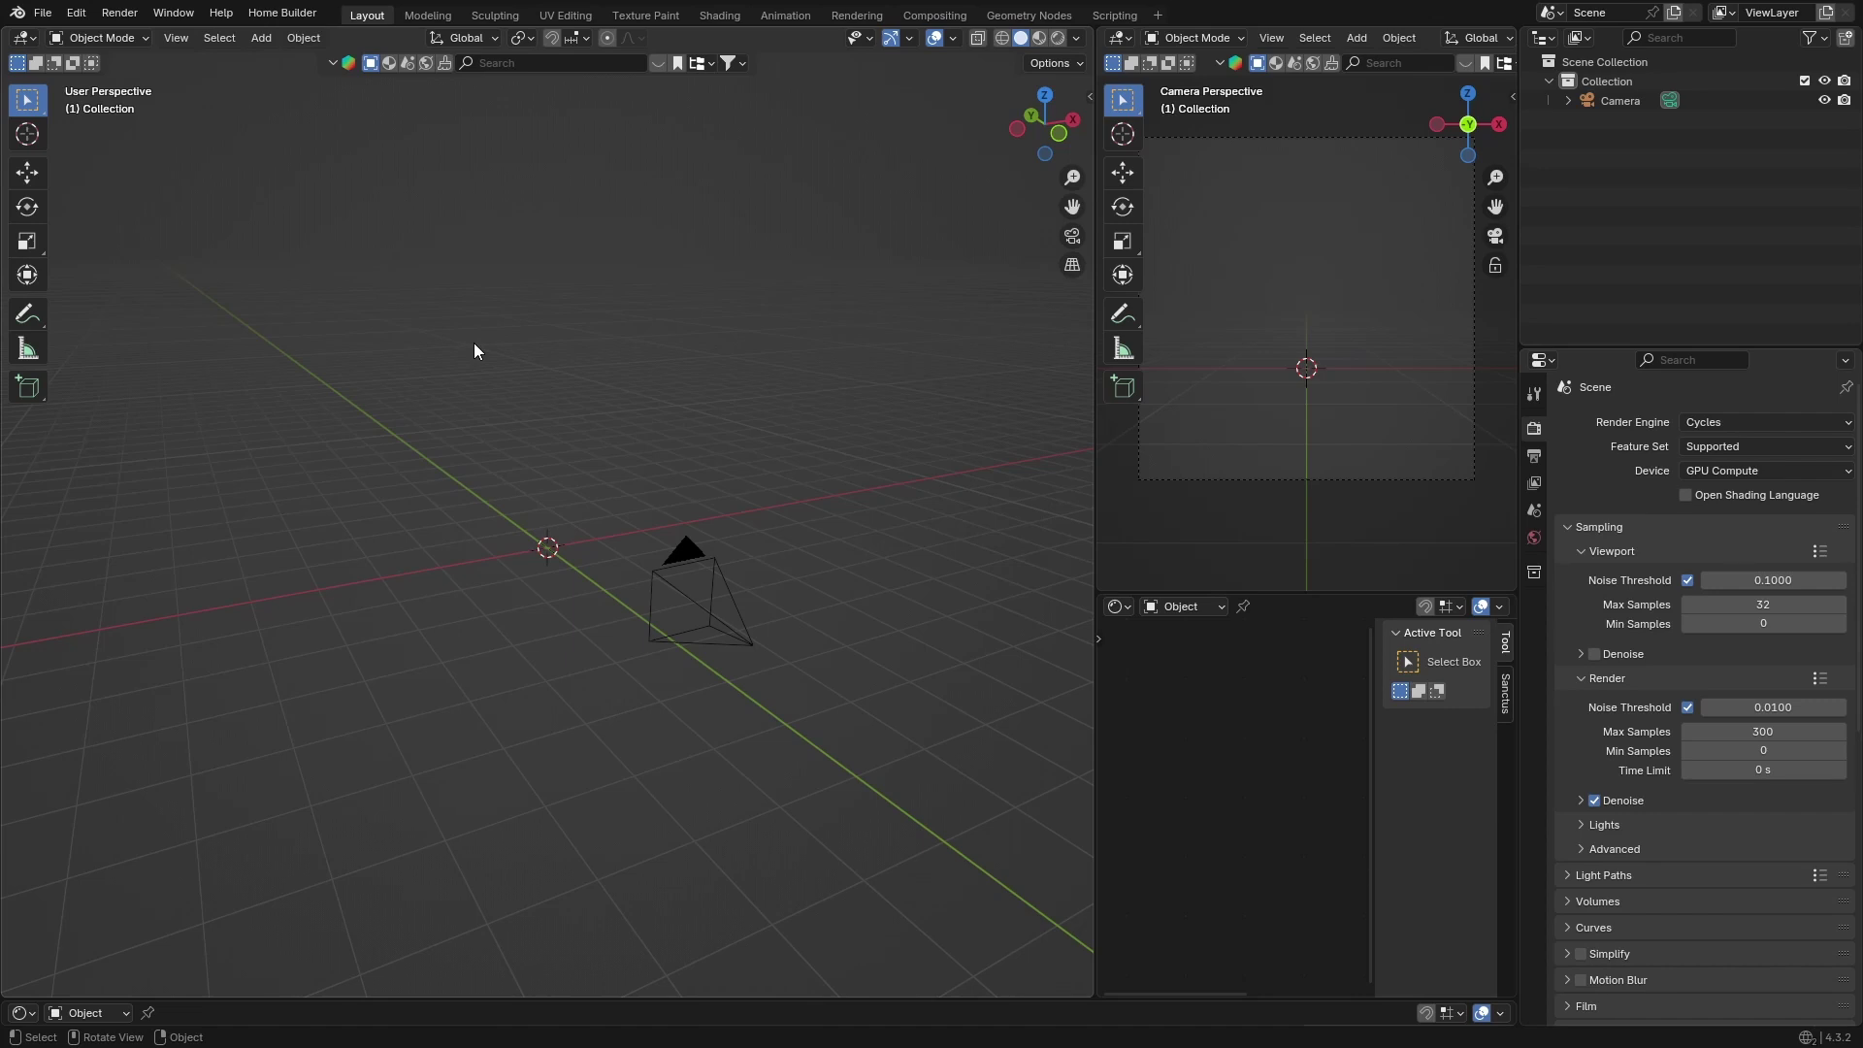
Step: Add a plane, scale it up into a large ground surface, and show the Shading workspace
key("shift")
key("shift+a")
mouse_move(407, 398)
left_click(547, 400)
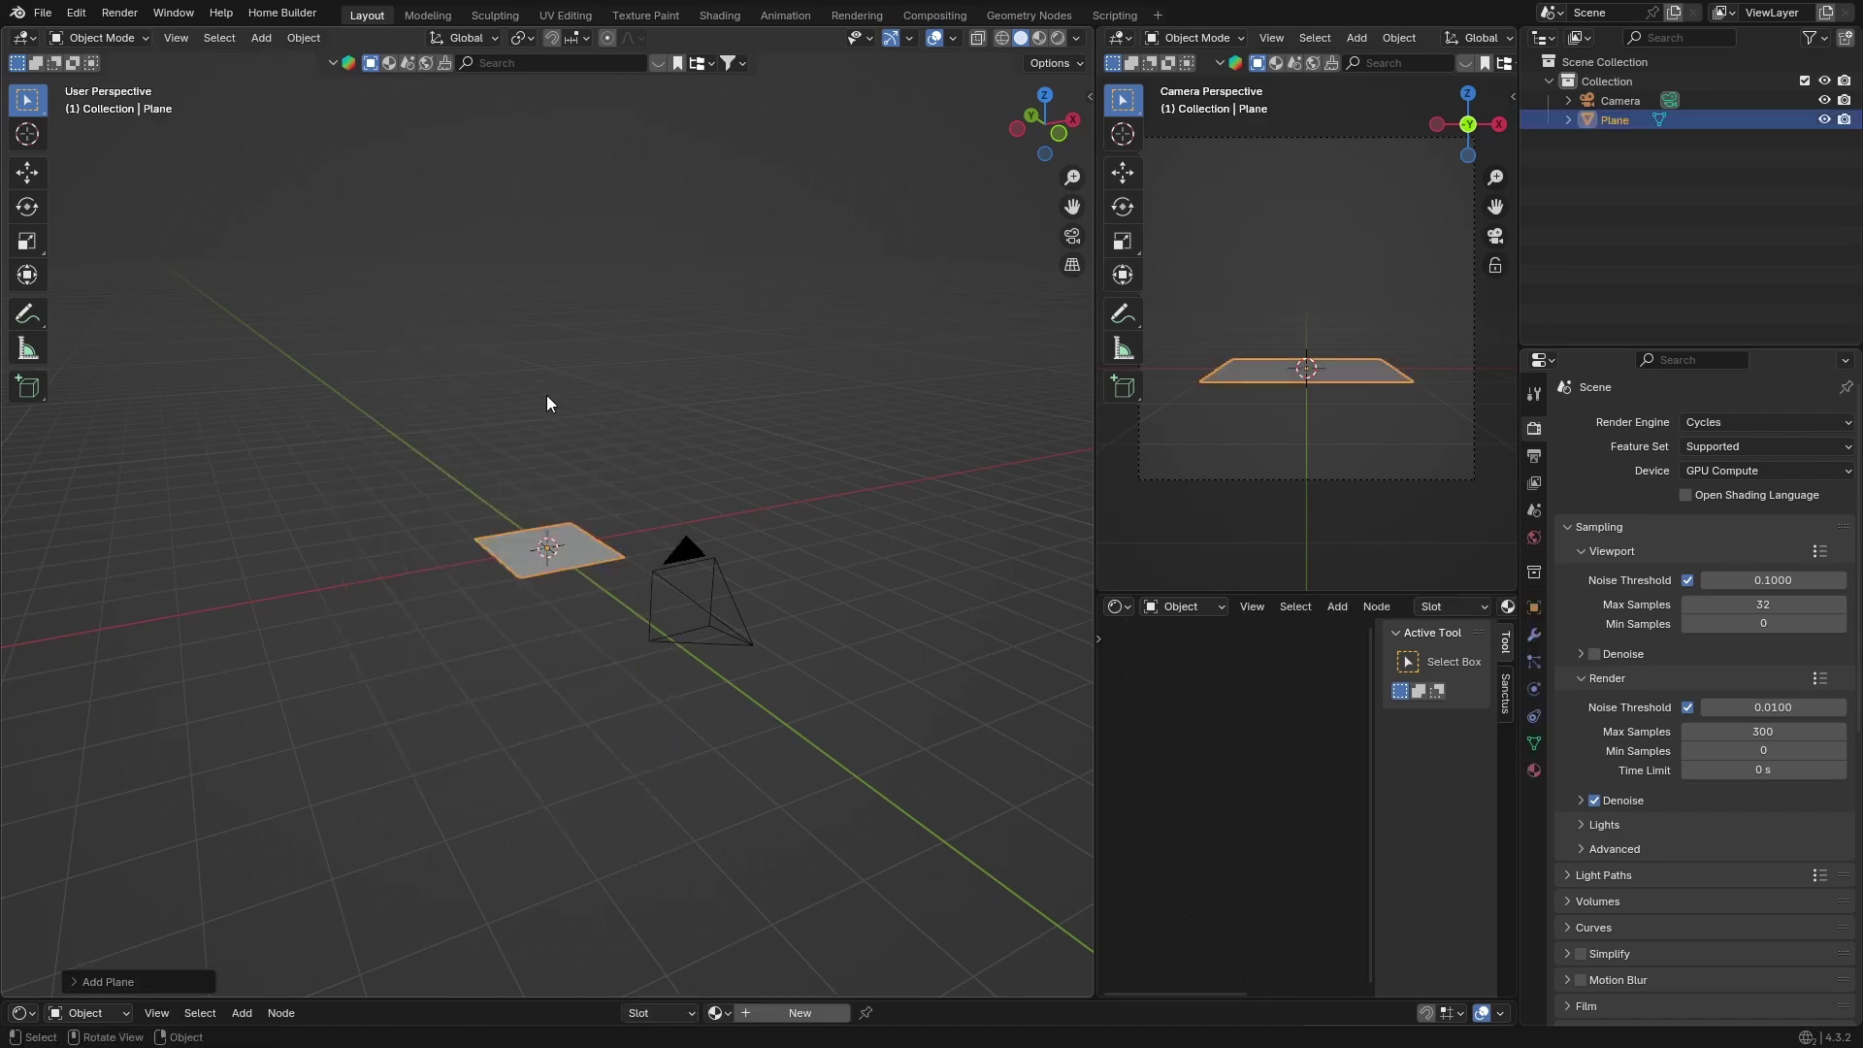
key("s")
left_click(282, 660)
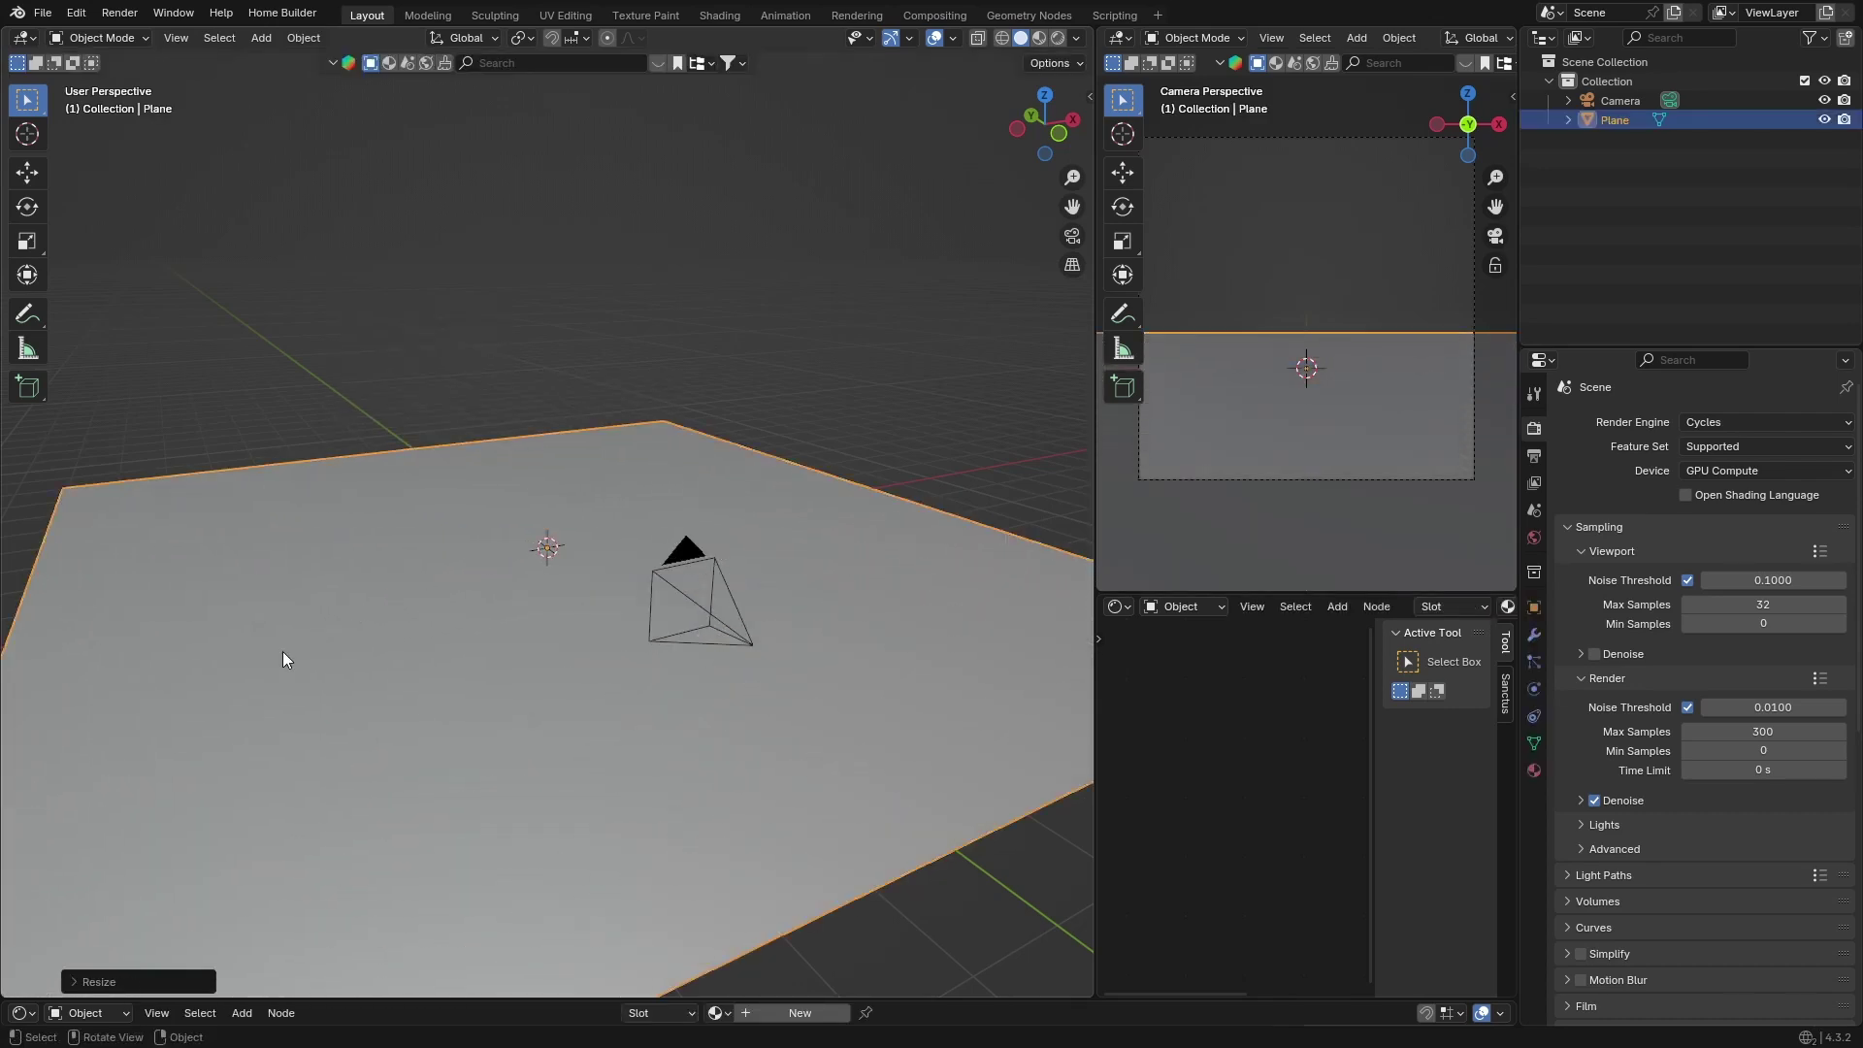
left_click(719, 16)
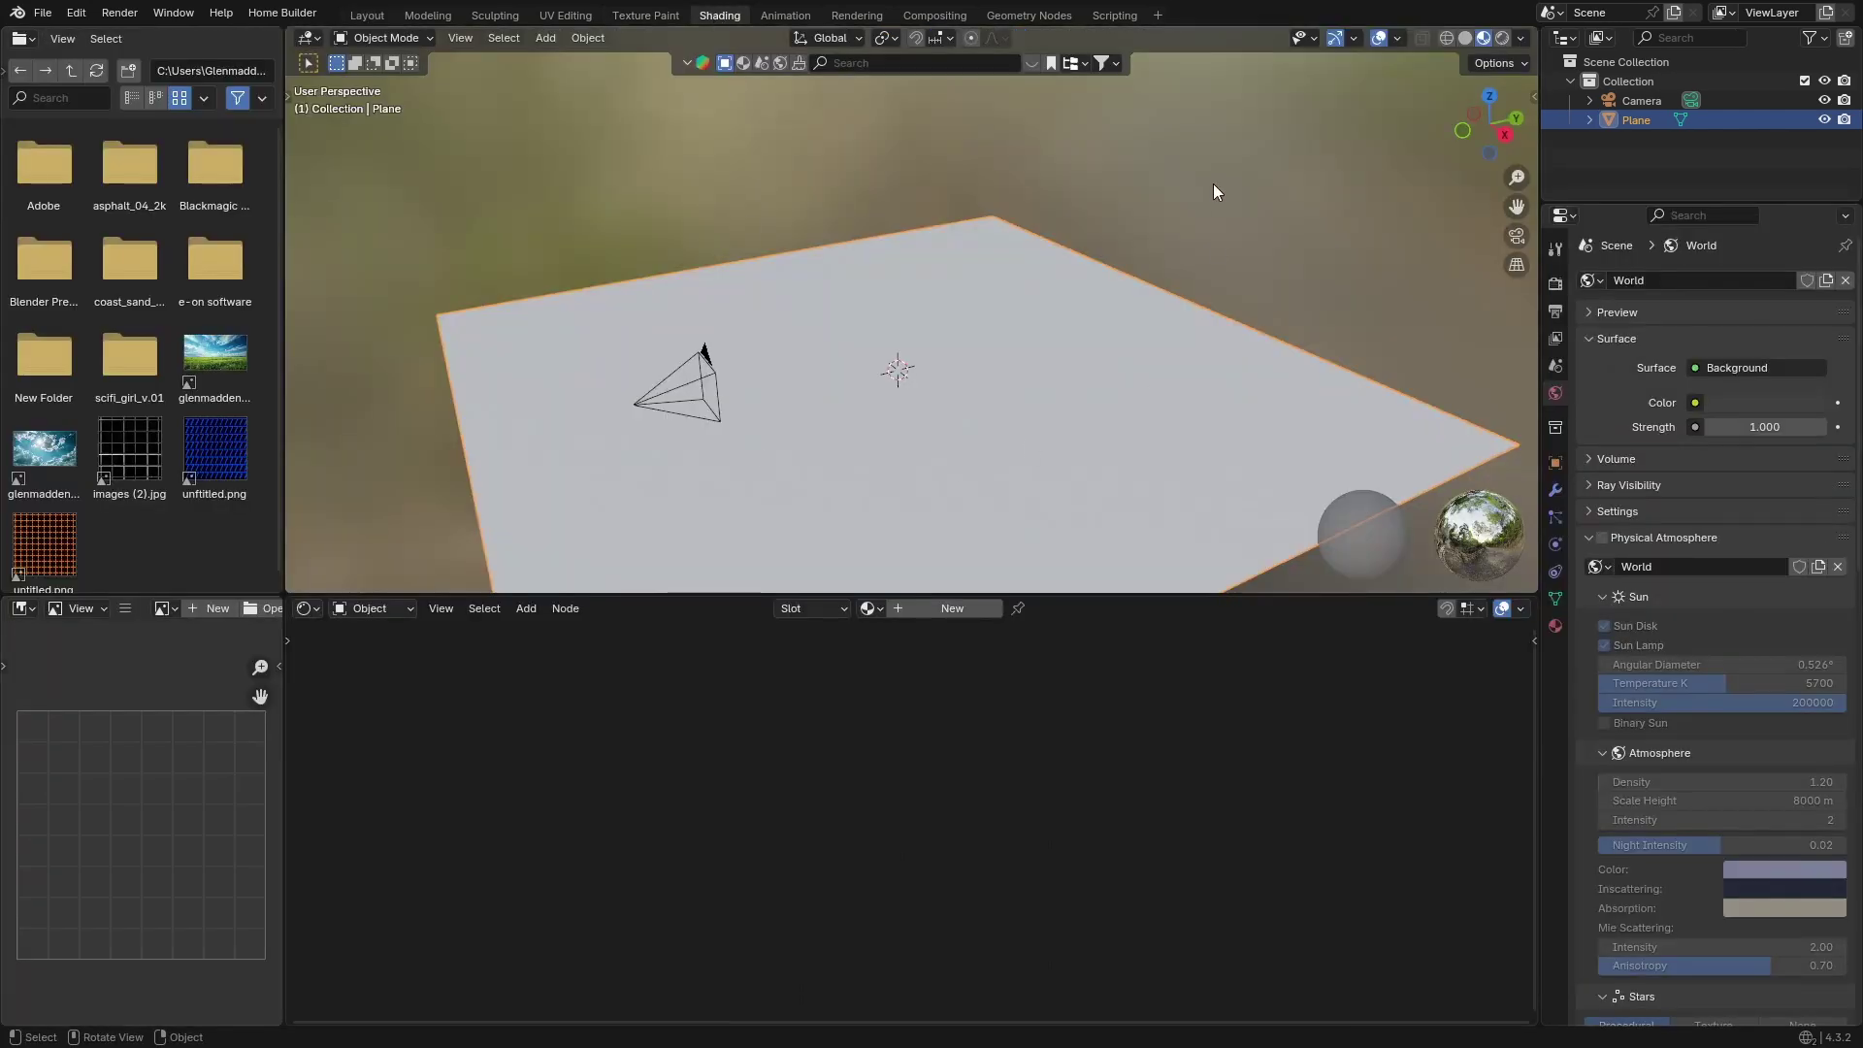
Step: Switch the shader editor to World and add a Sky Texture node left of Background
left_click(370, 609)
left_click(371, 678)
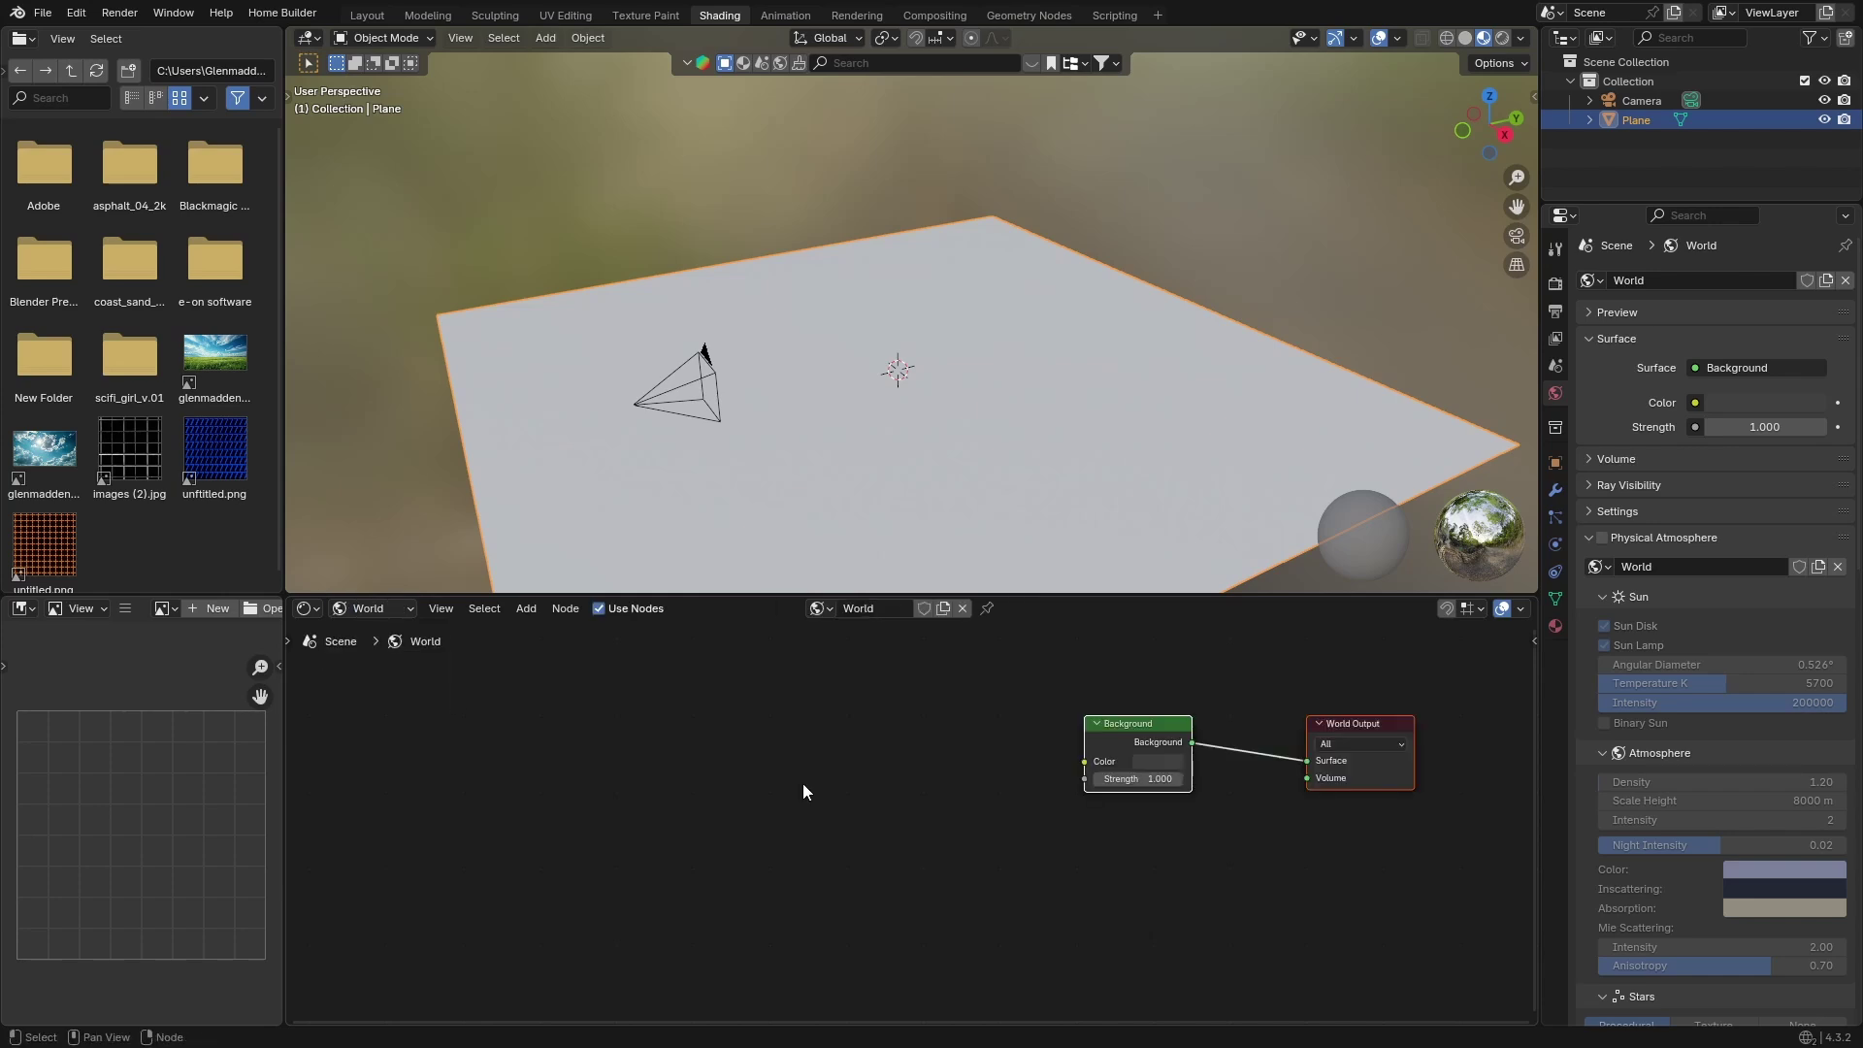
key("shift+a")
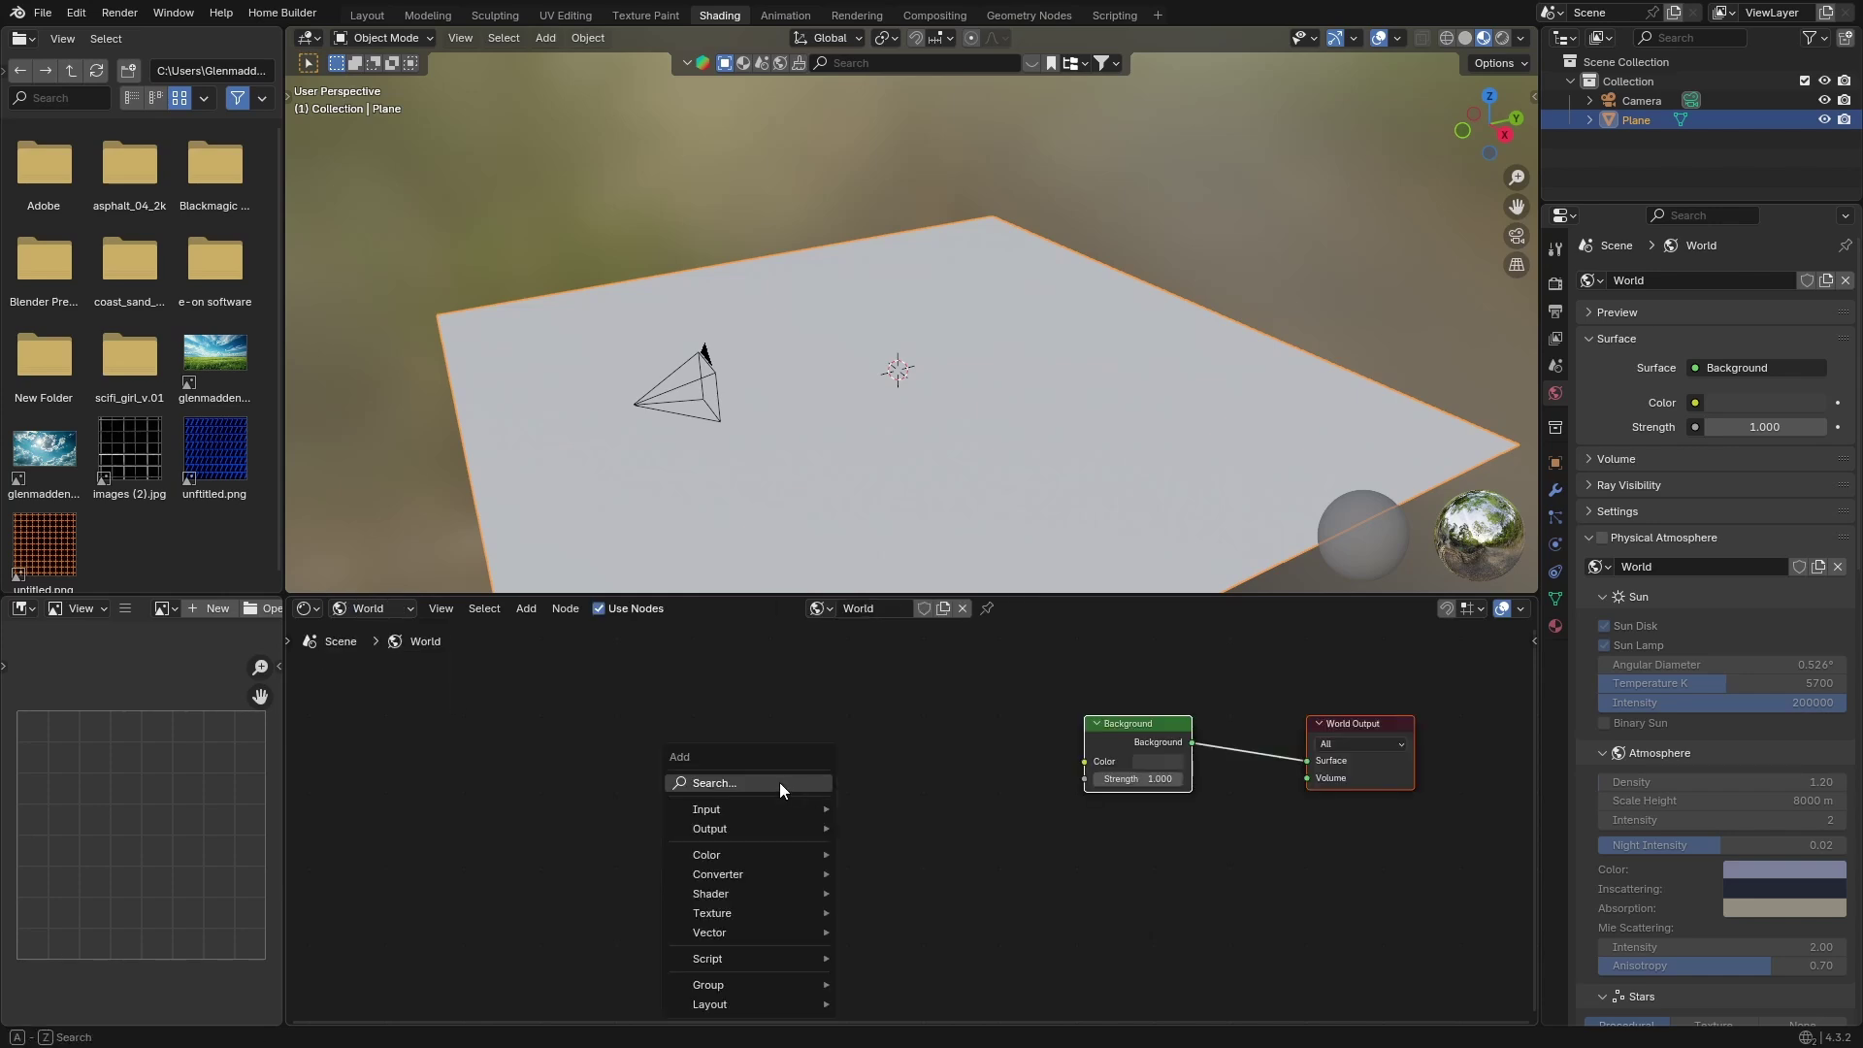
type("sky")
key("Return")
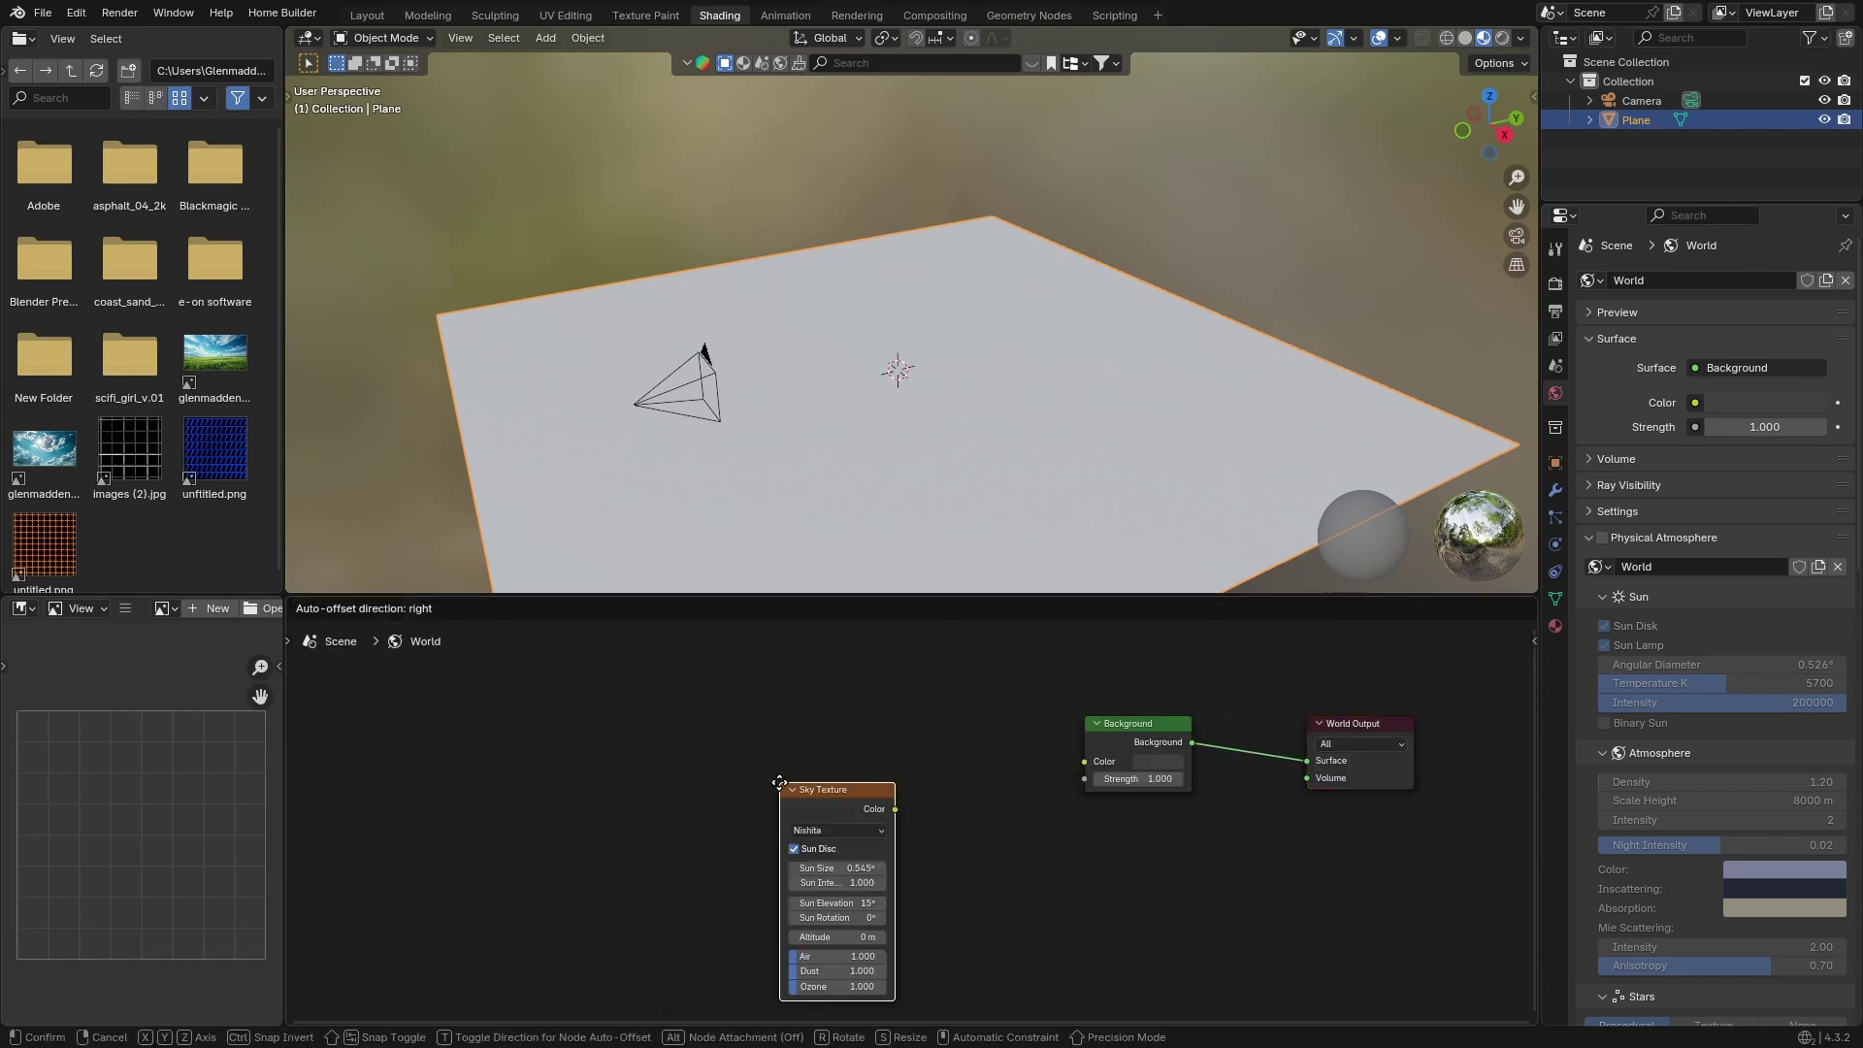
left_click(781, 684)
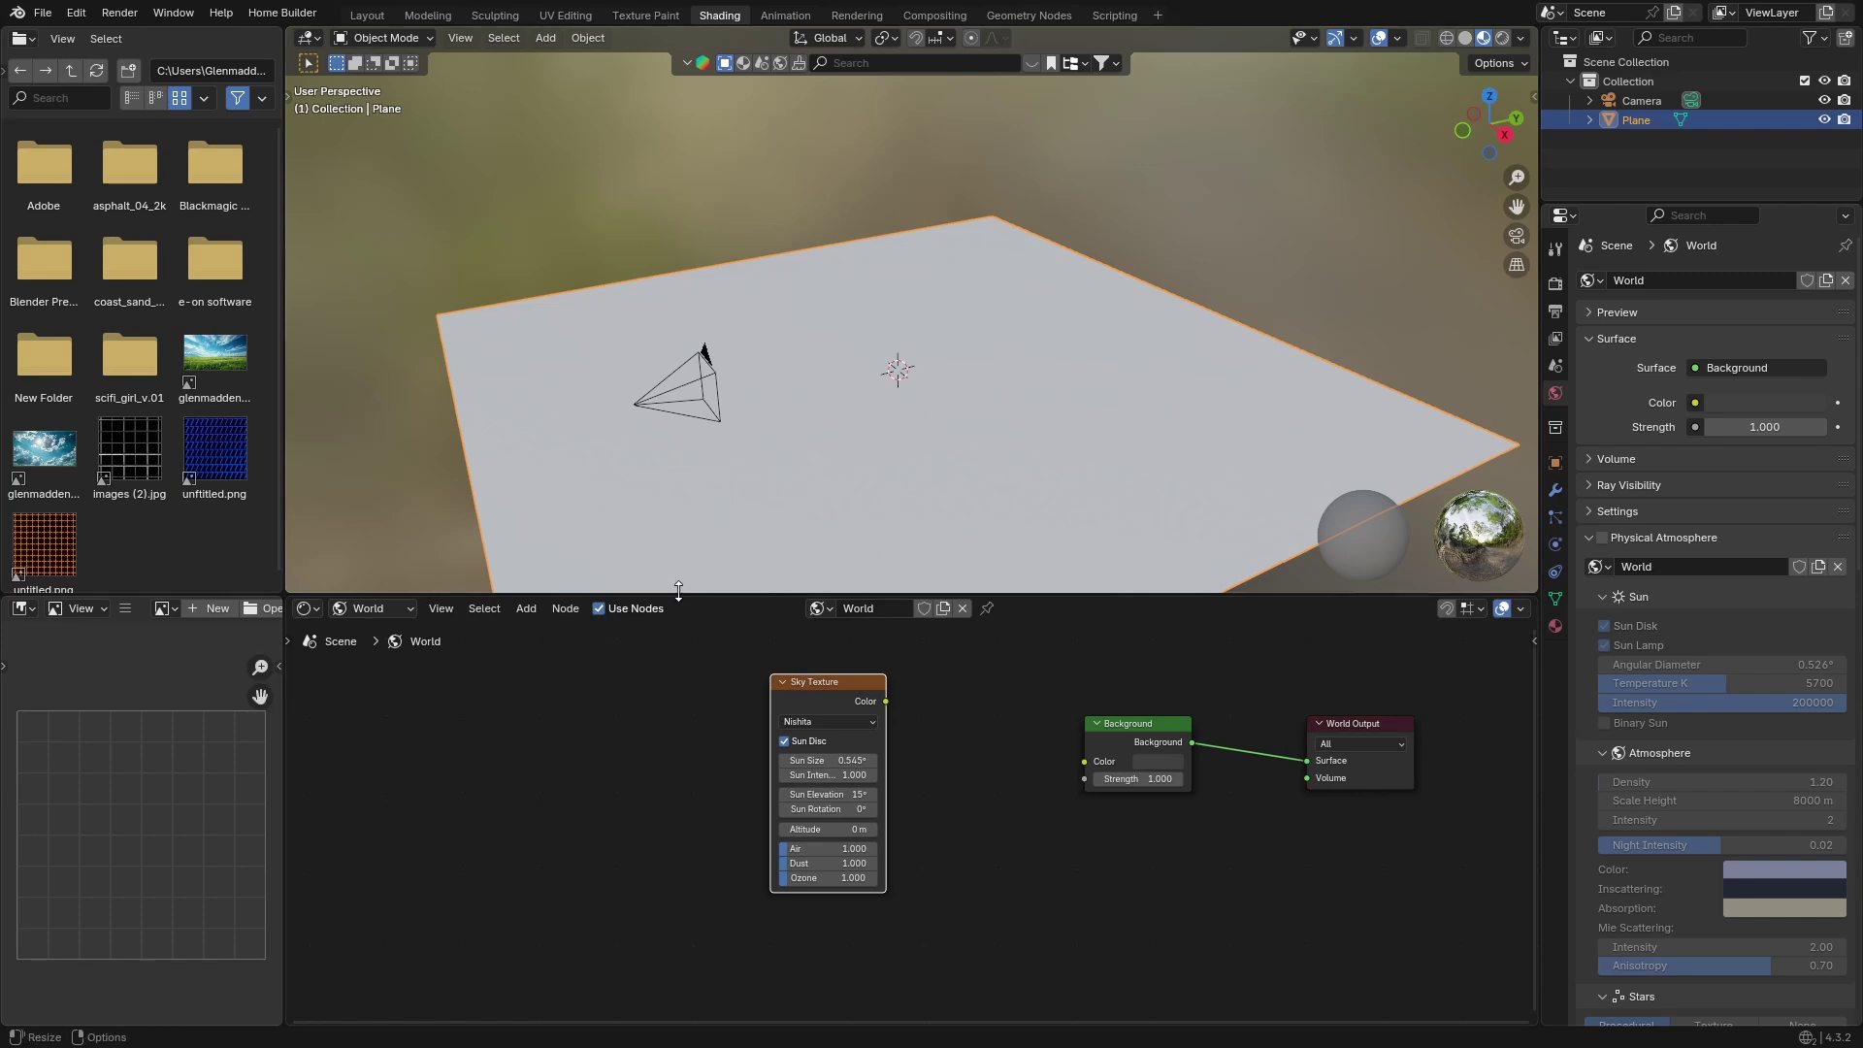
Step: Enlarge the node editor, reposition the Sky Texture node, and duplicate it
left_click_drag(679, 594, 747, 427)
left_click_drag(813, 615, 824, 565)
key("shift+d")
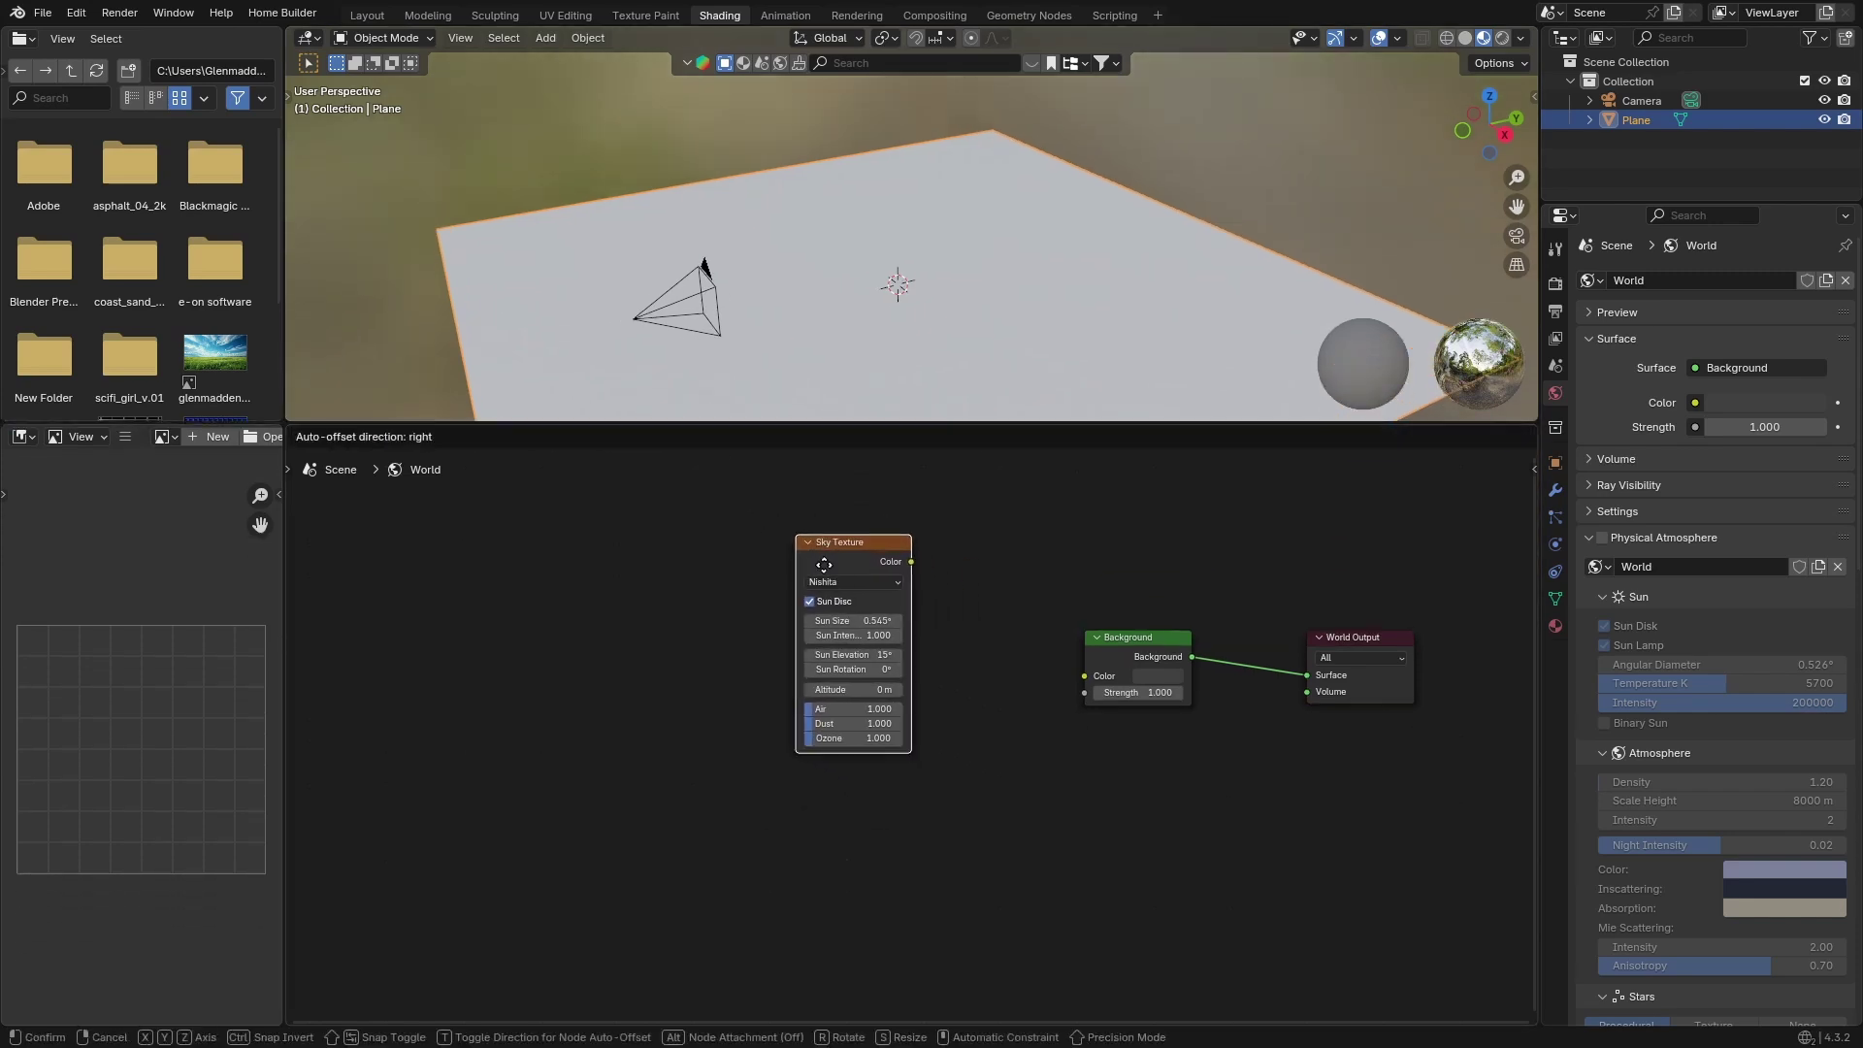
Step: Place the duplicate below and set Sun Rotation to 38° on the top node, 34° on the lower
left_click(823, 800)
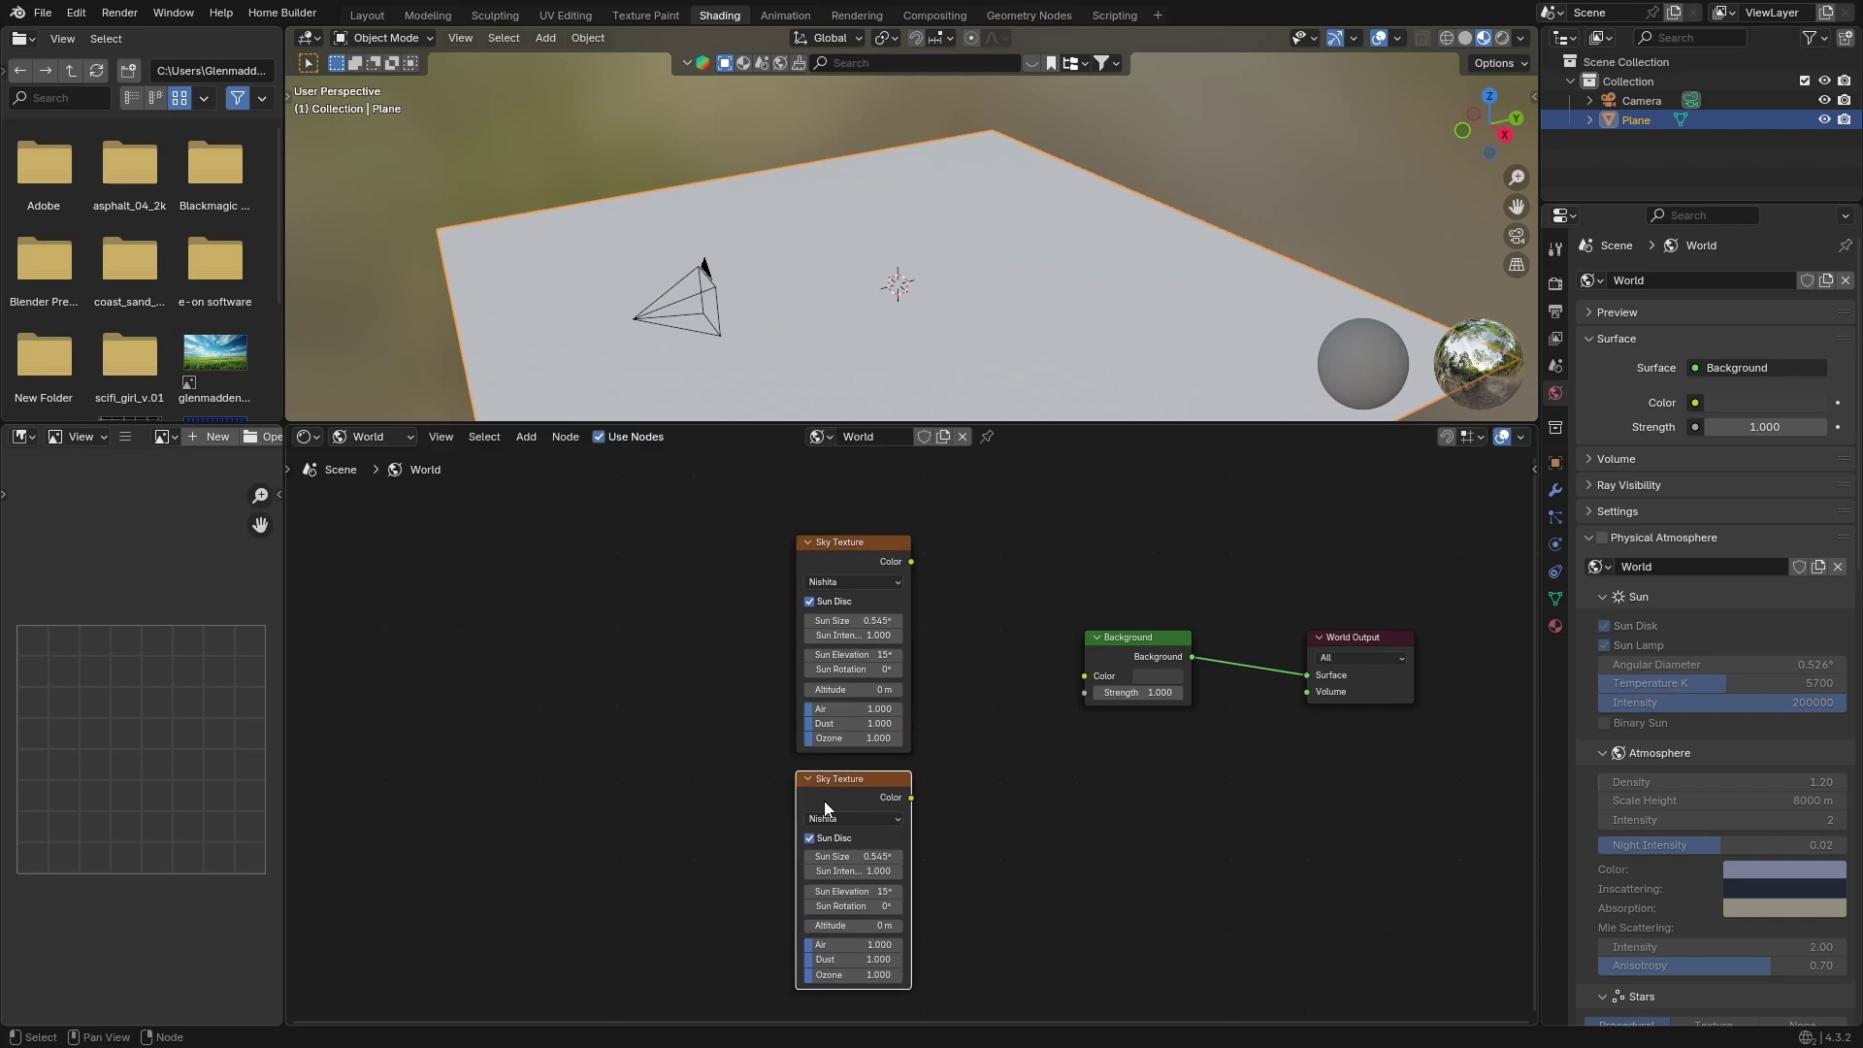
middle_click_drag(699, 749, 699, 673)
left_click(853, 594)
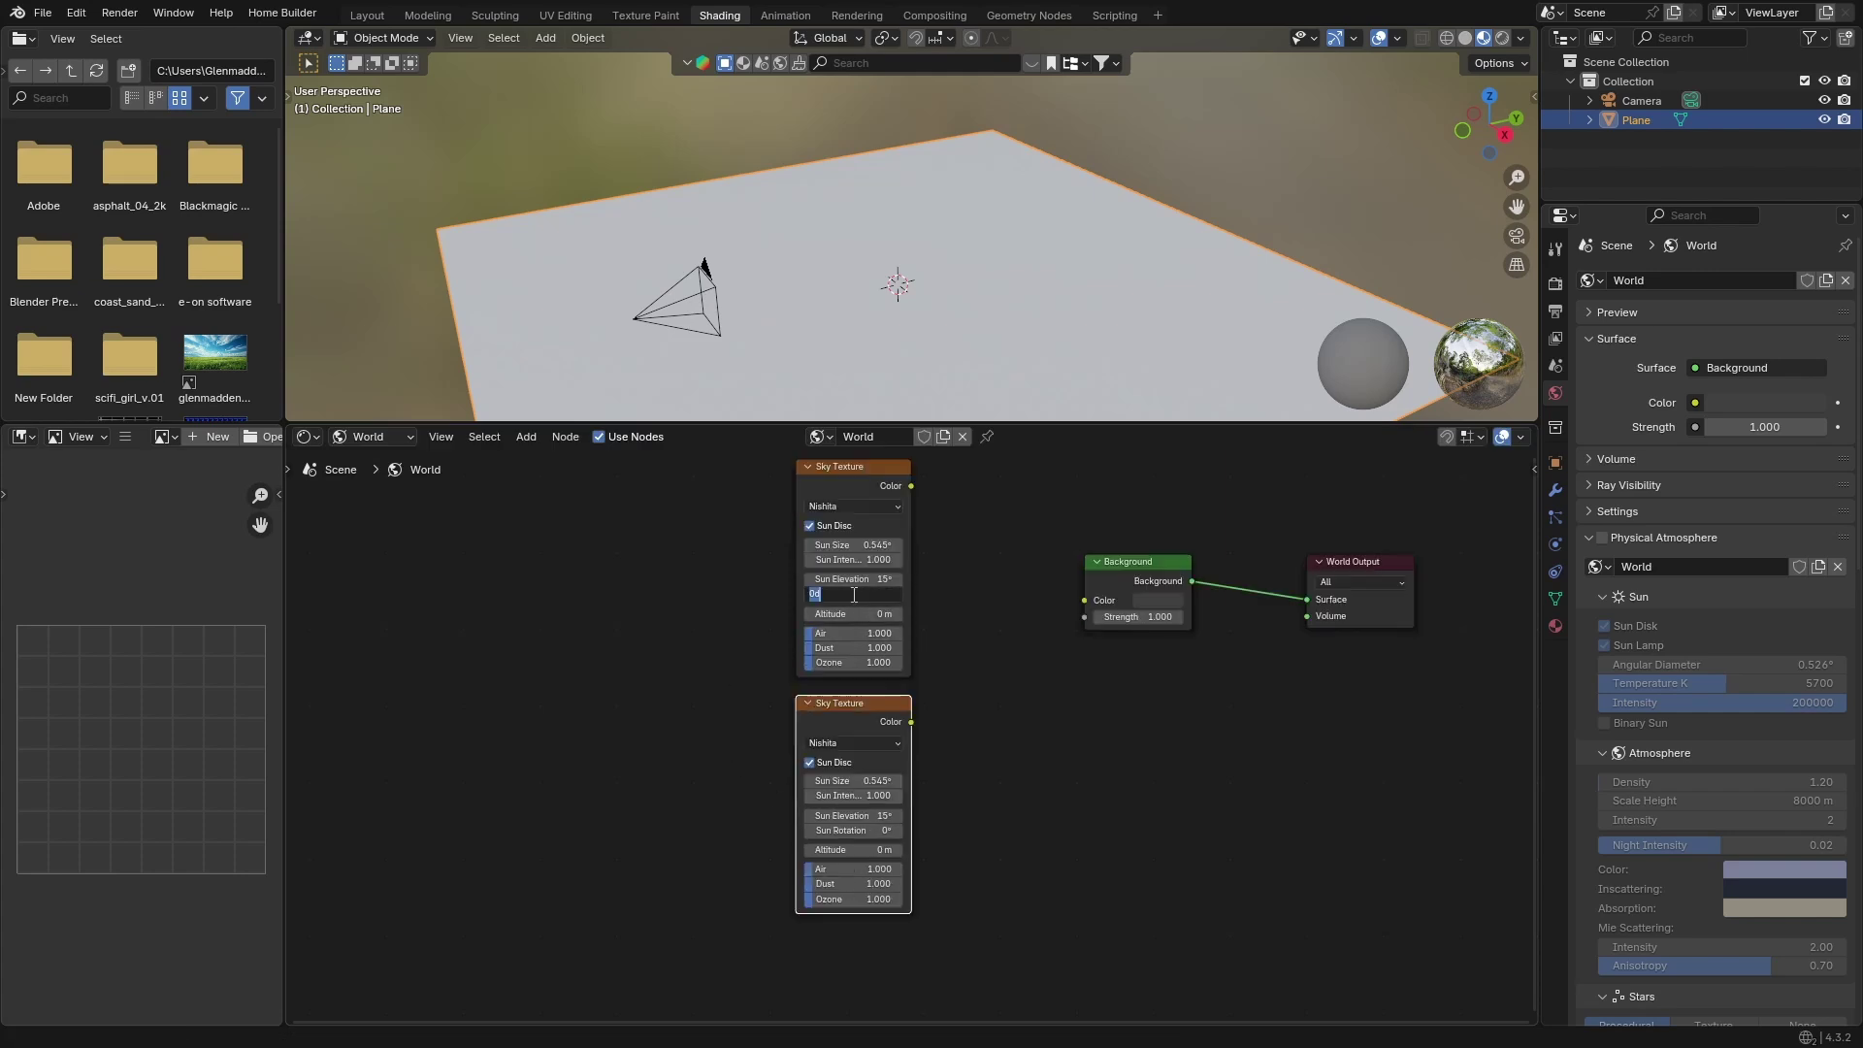
key("BackSpace")
type("38")
key("Return")
left_click(859, 831)
key("BackSpace")
type("34")
key("Return")
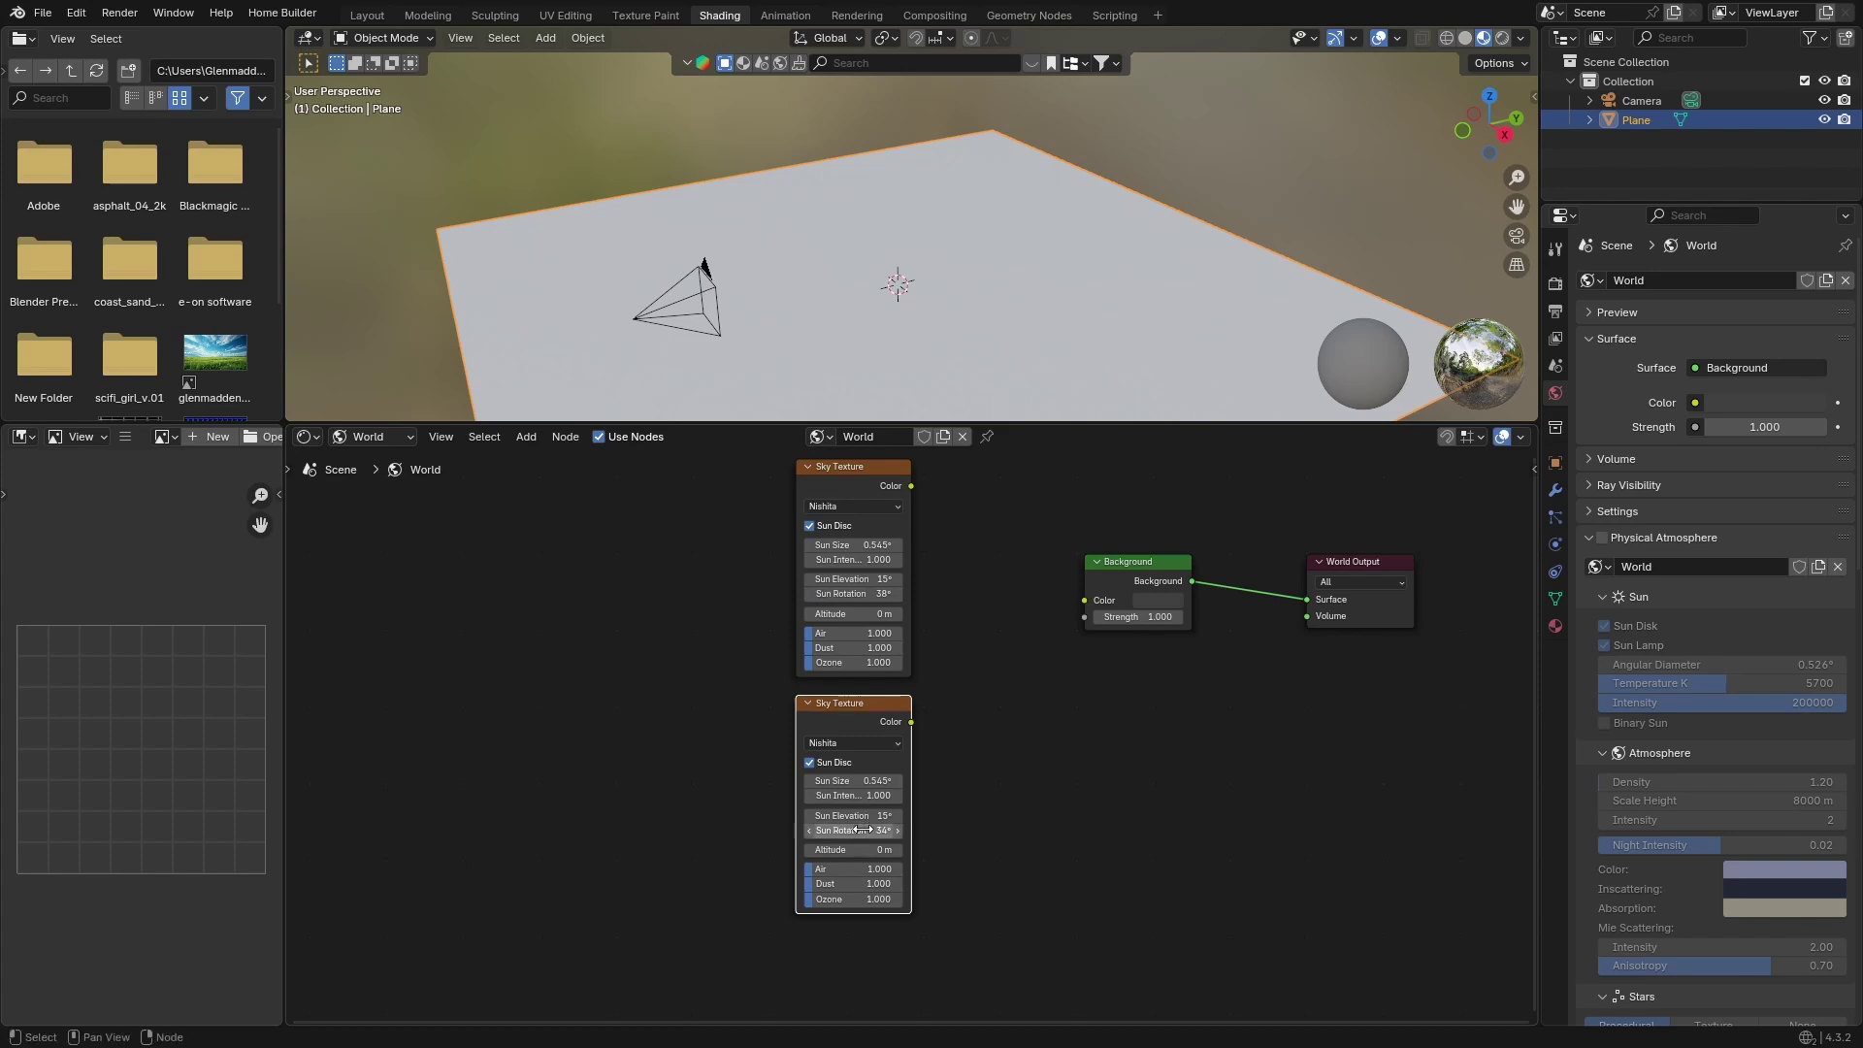
Step: Set Sun Intensity to 0.5 on both Sky Texture nodes
left_click(851, 562)
key("BackSpace")
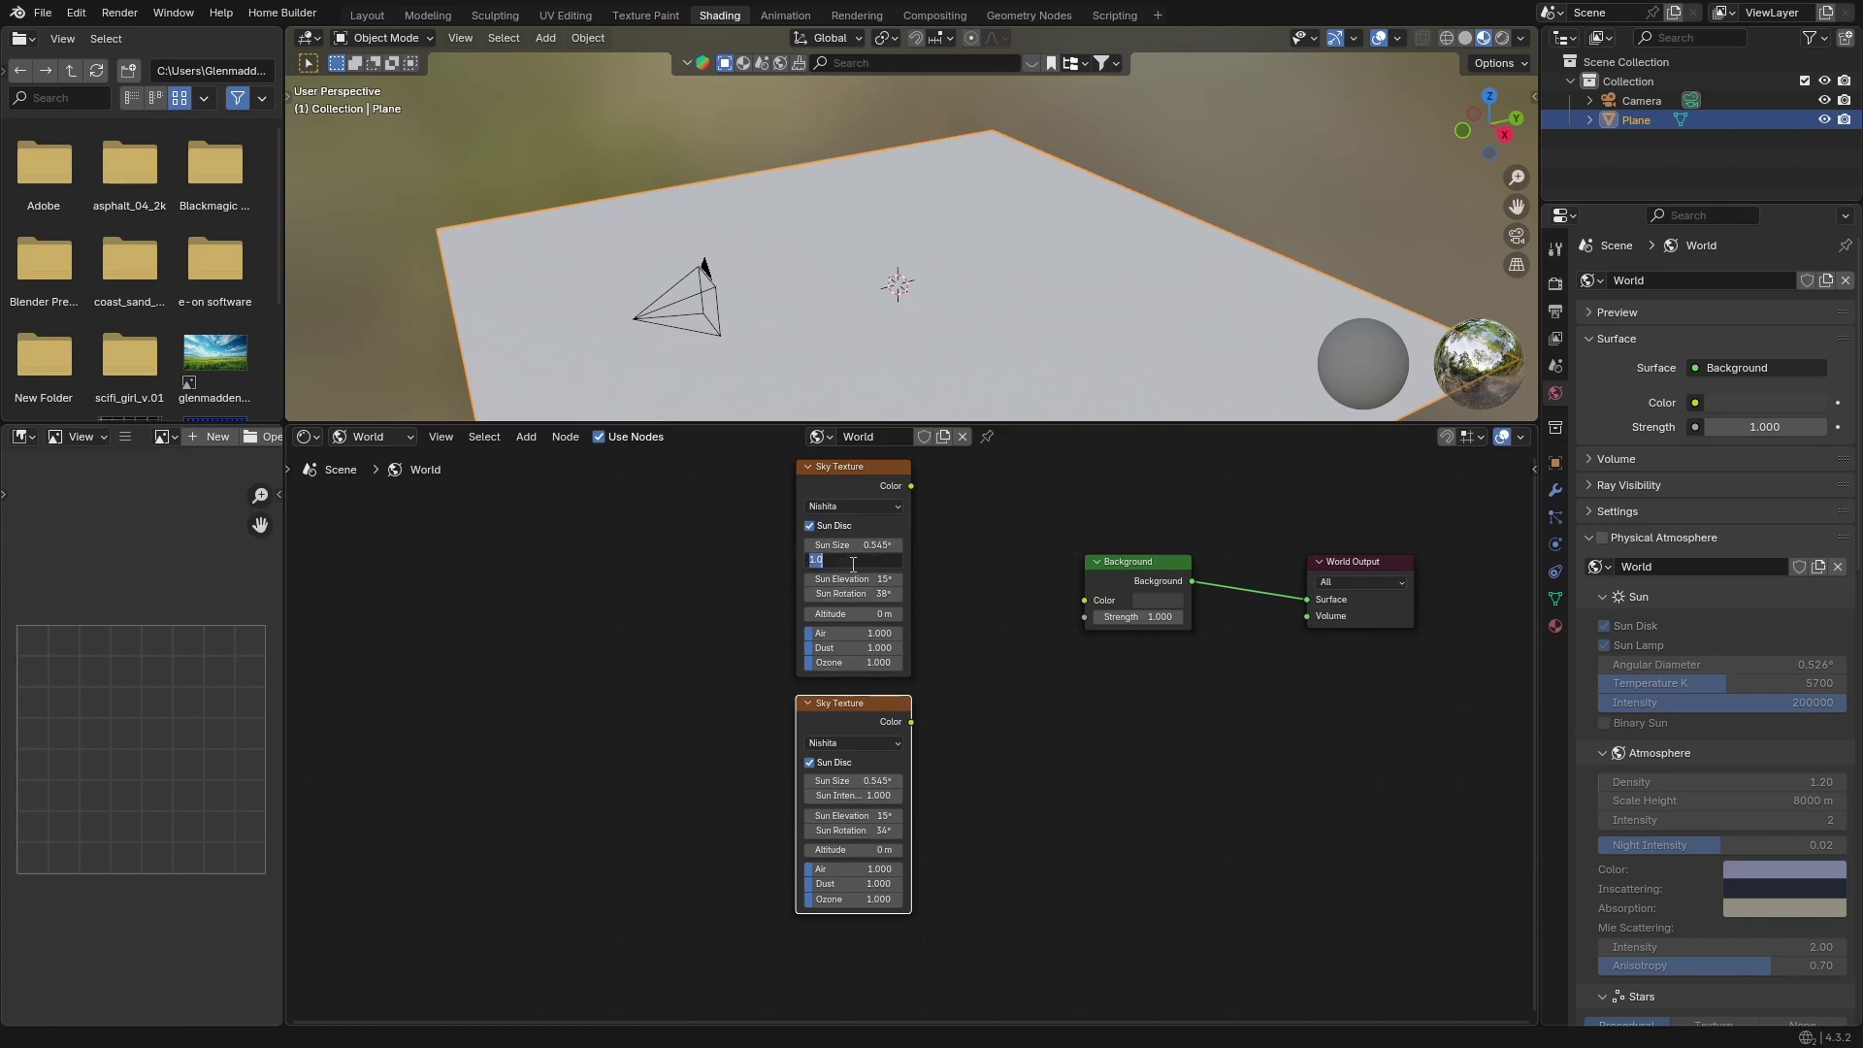
type("0.5")
key("Return")
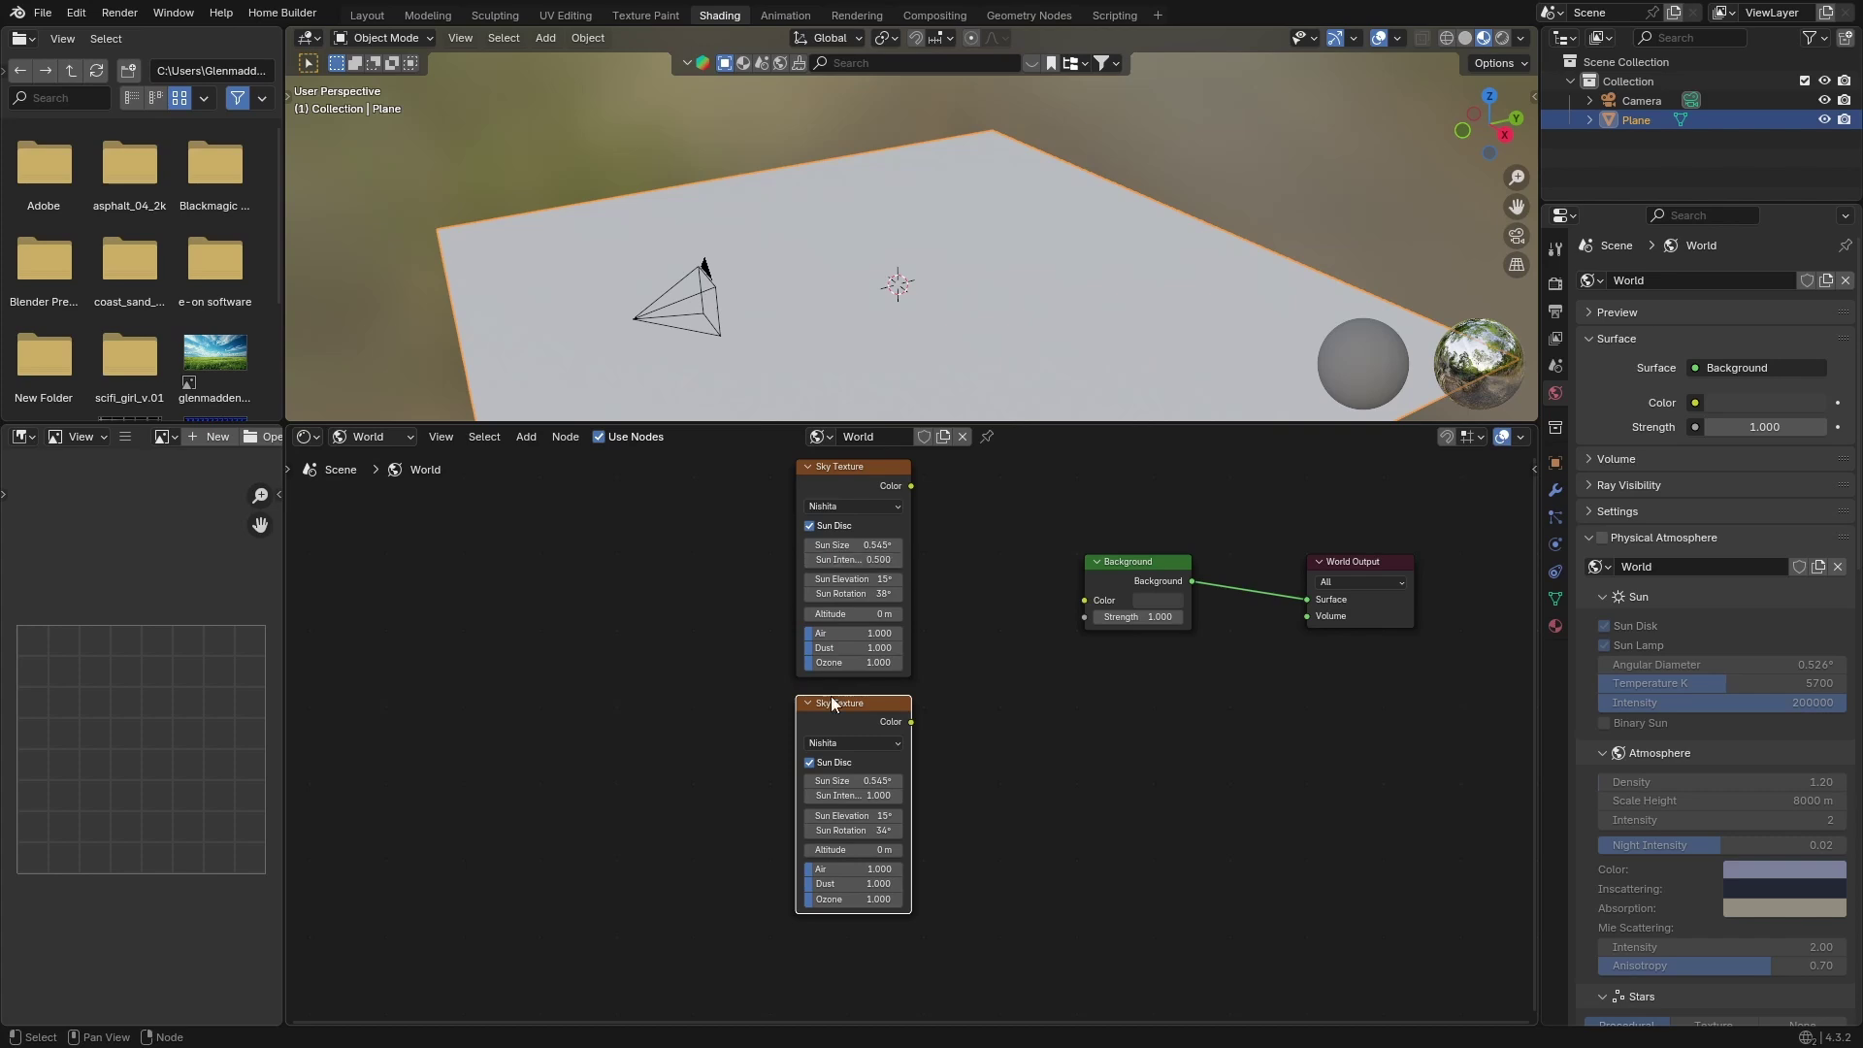
left_click(854, 797)
key("BackSpace")
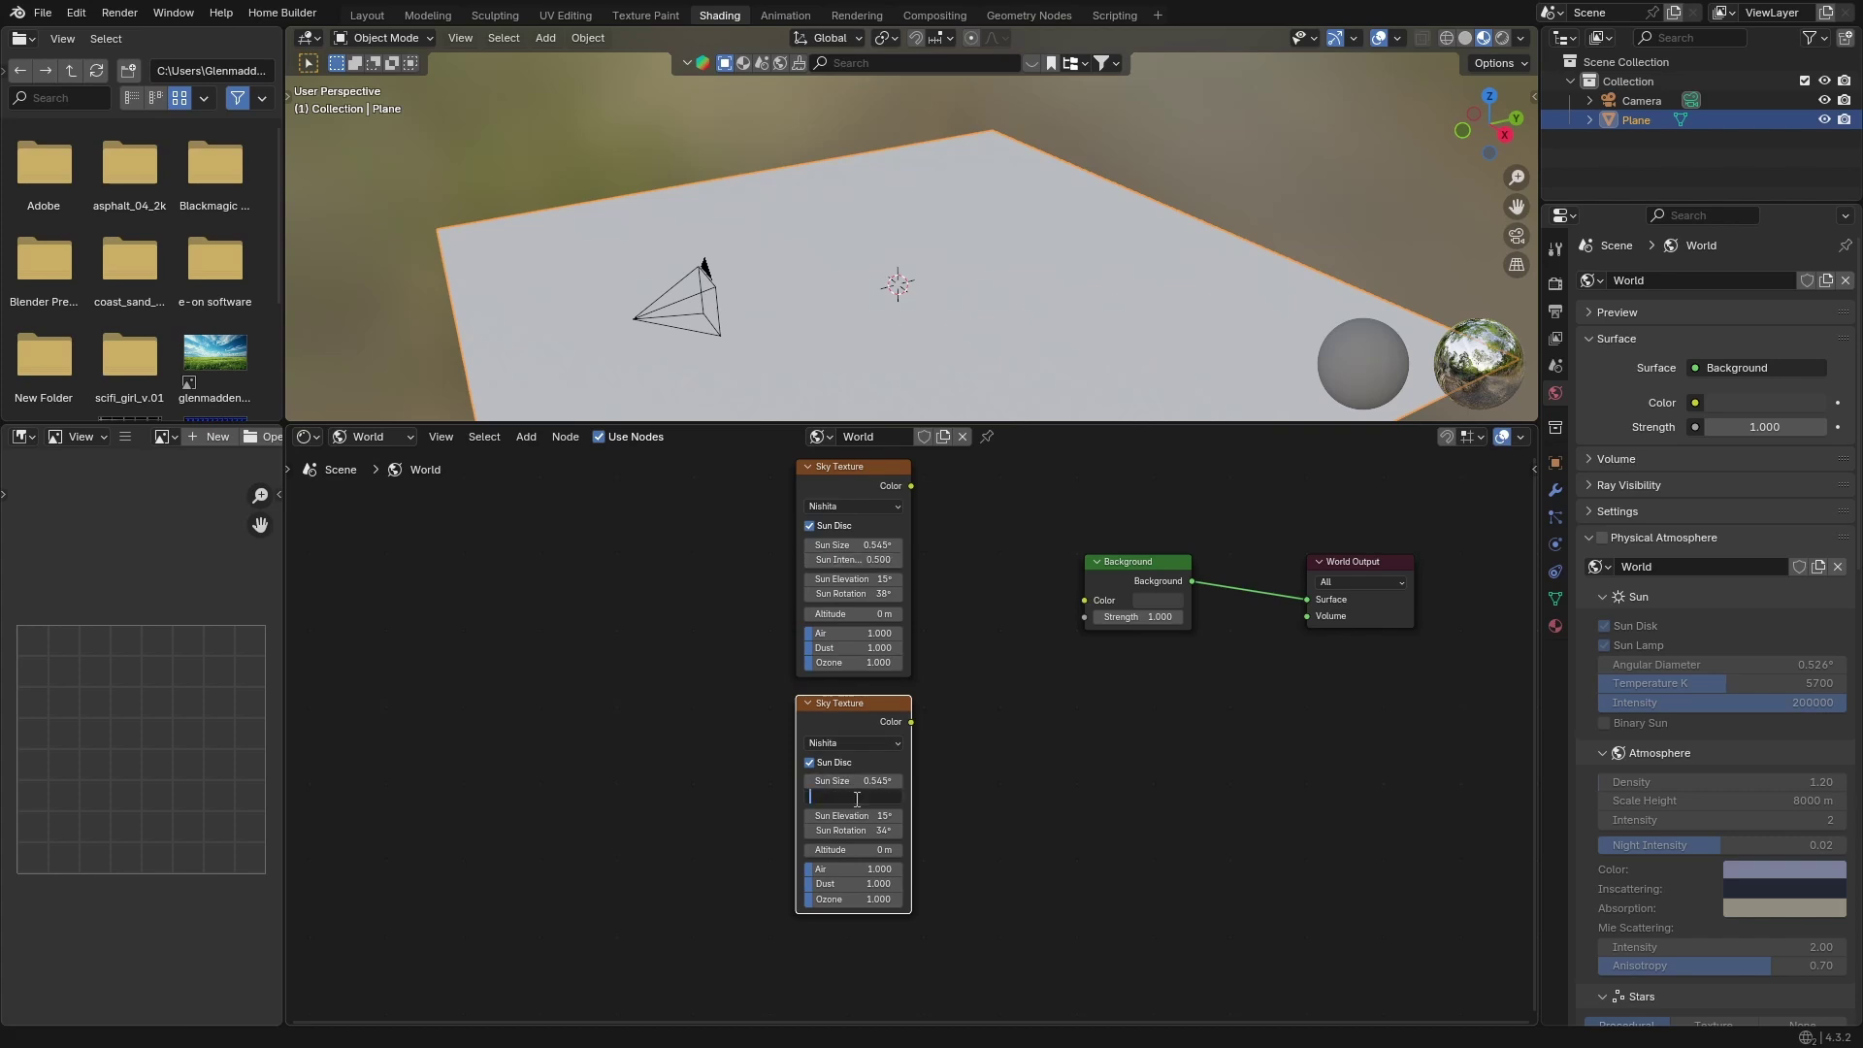
type("0.5")
key("Return")
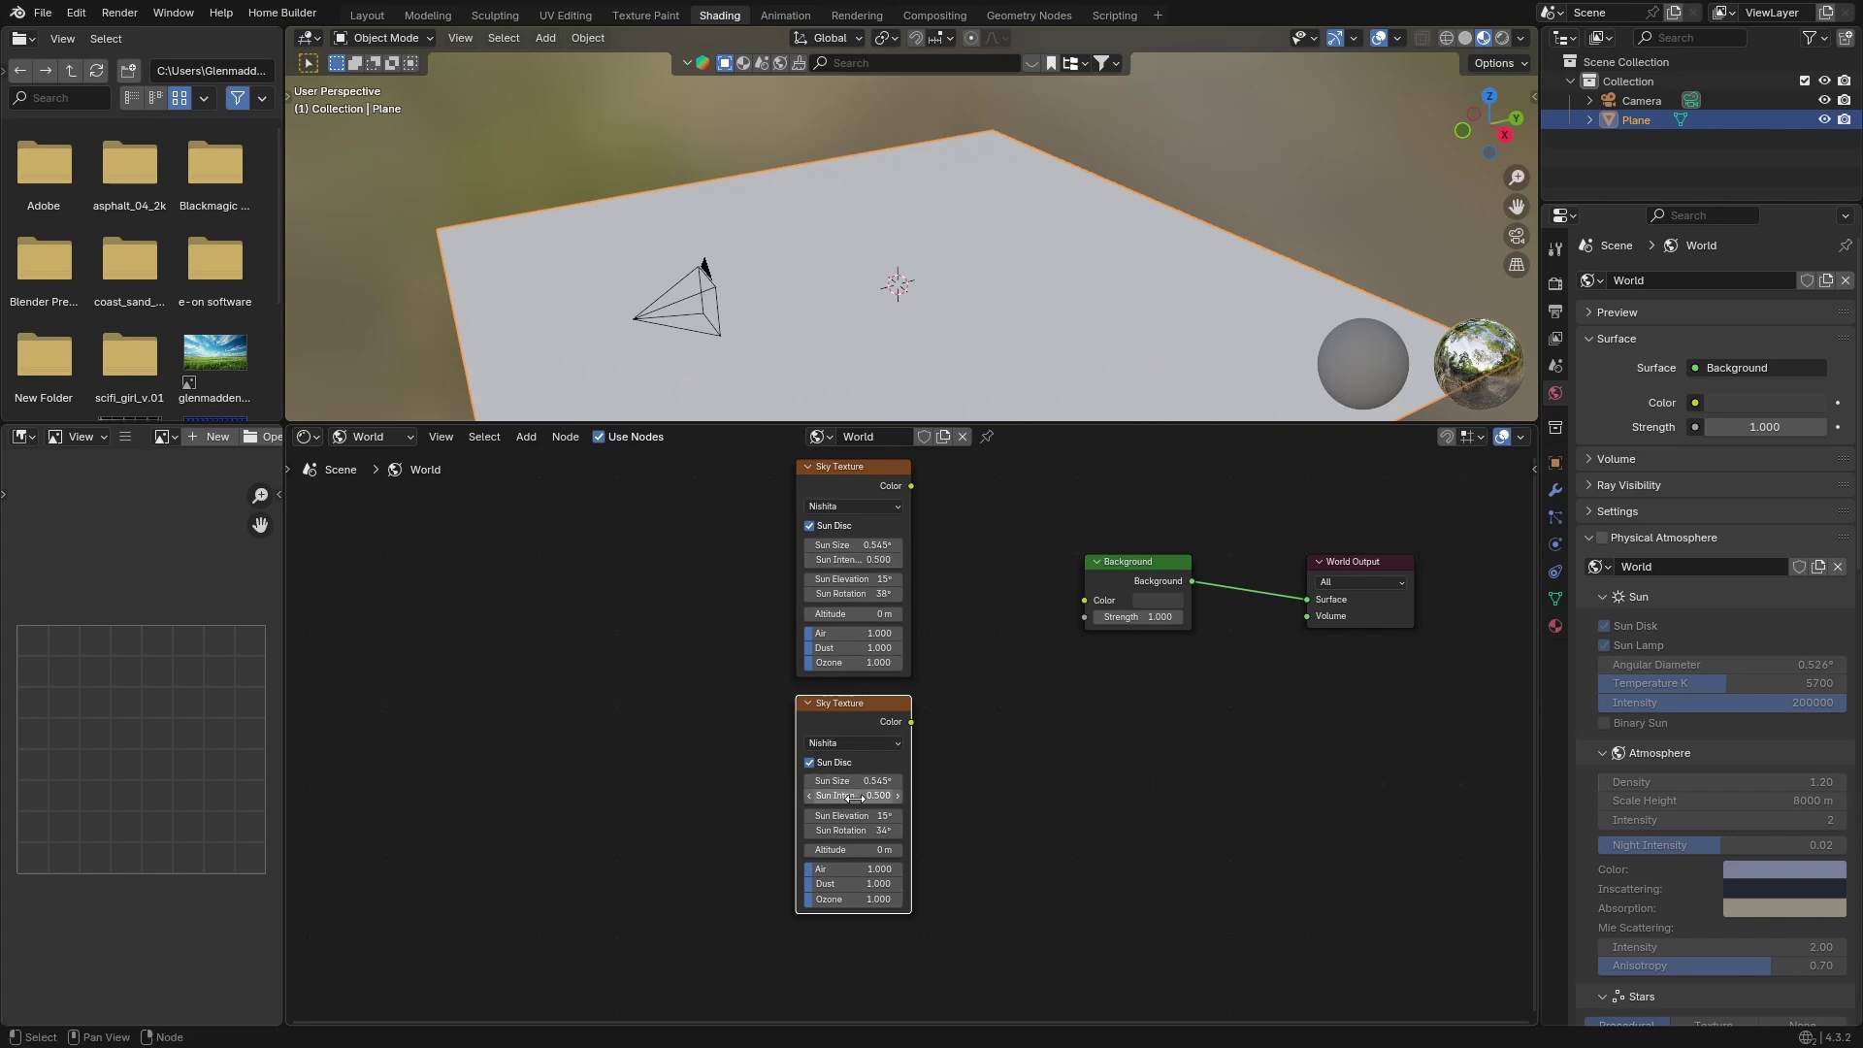
Step: Set Sun Size to 1° on the top node and 5.5° on the lower, then shift both left
left_click(850, 546)
key("BackSpace")
type("1")
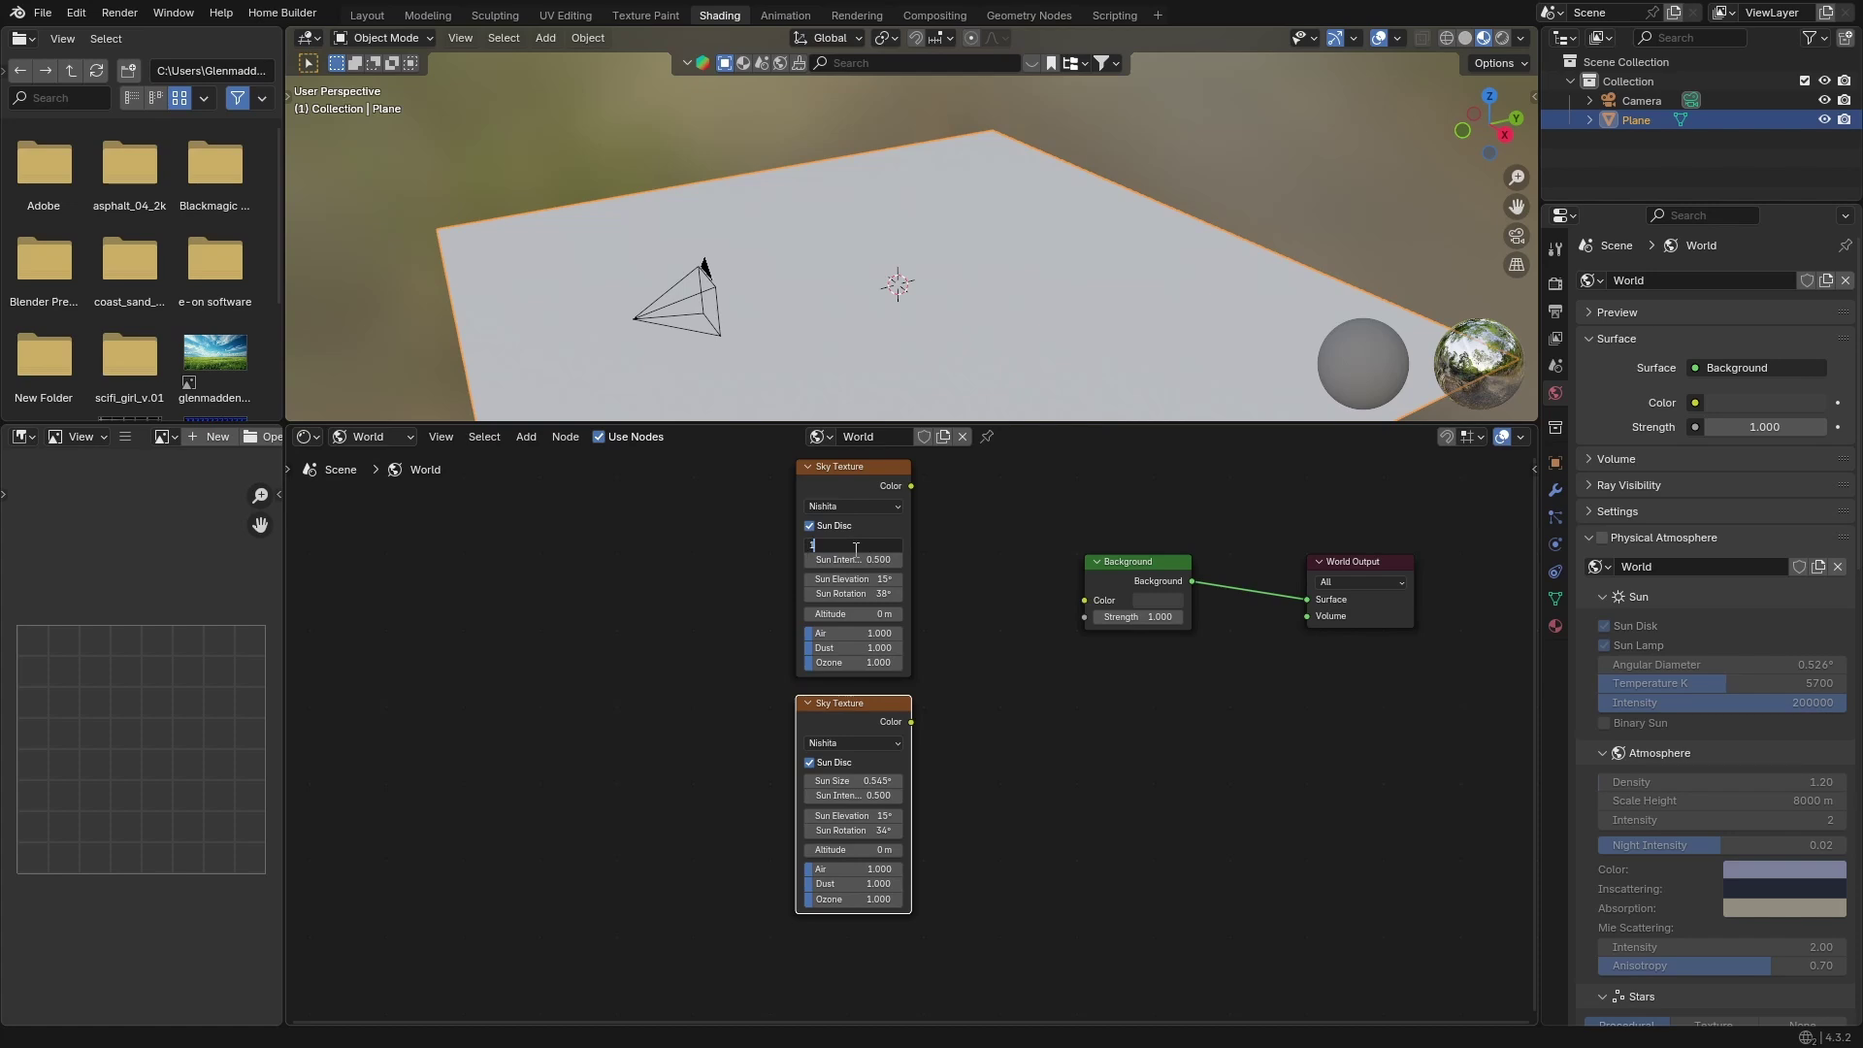
key("Return")
left_click(850, 781)
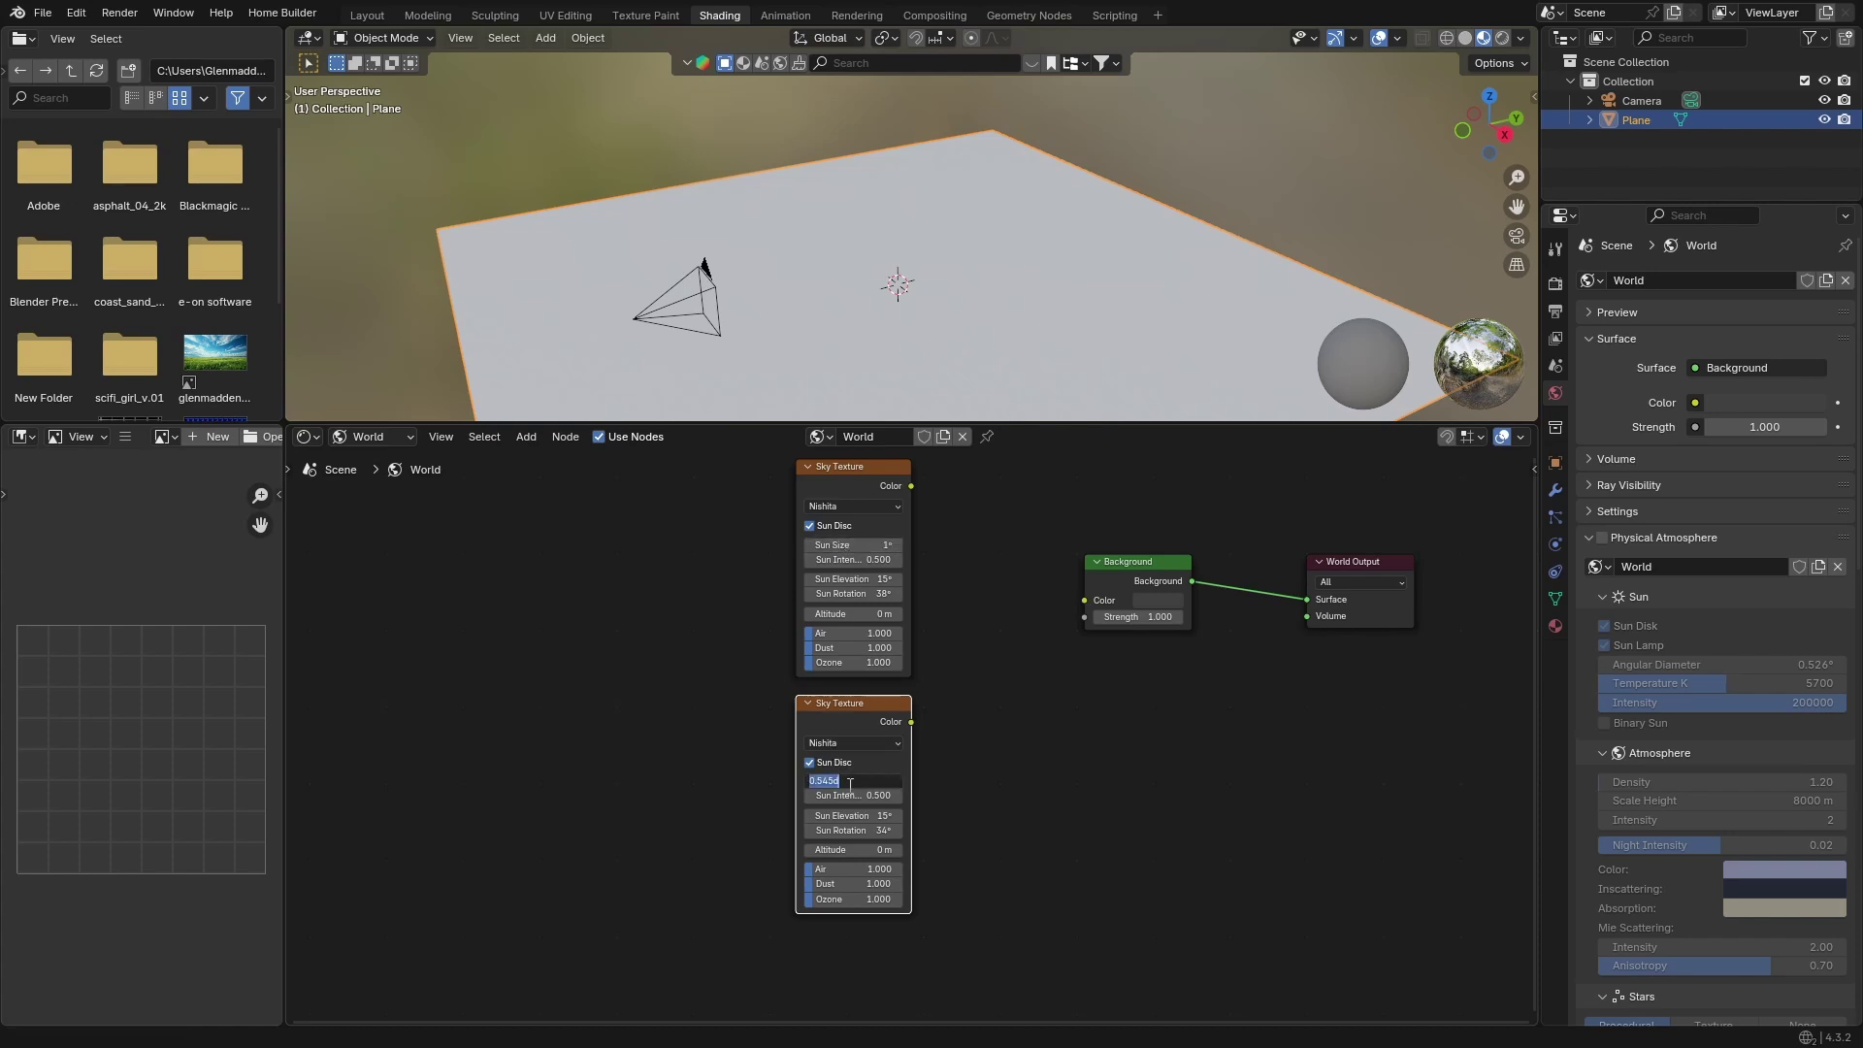
key("BackSpace")
type("5.5")
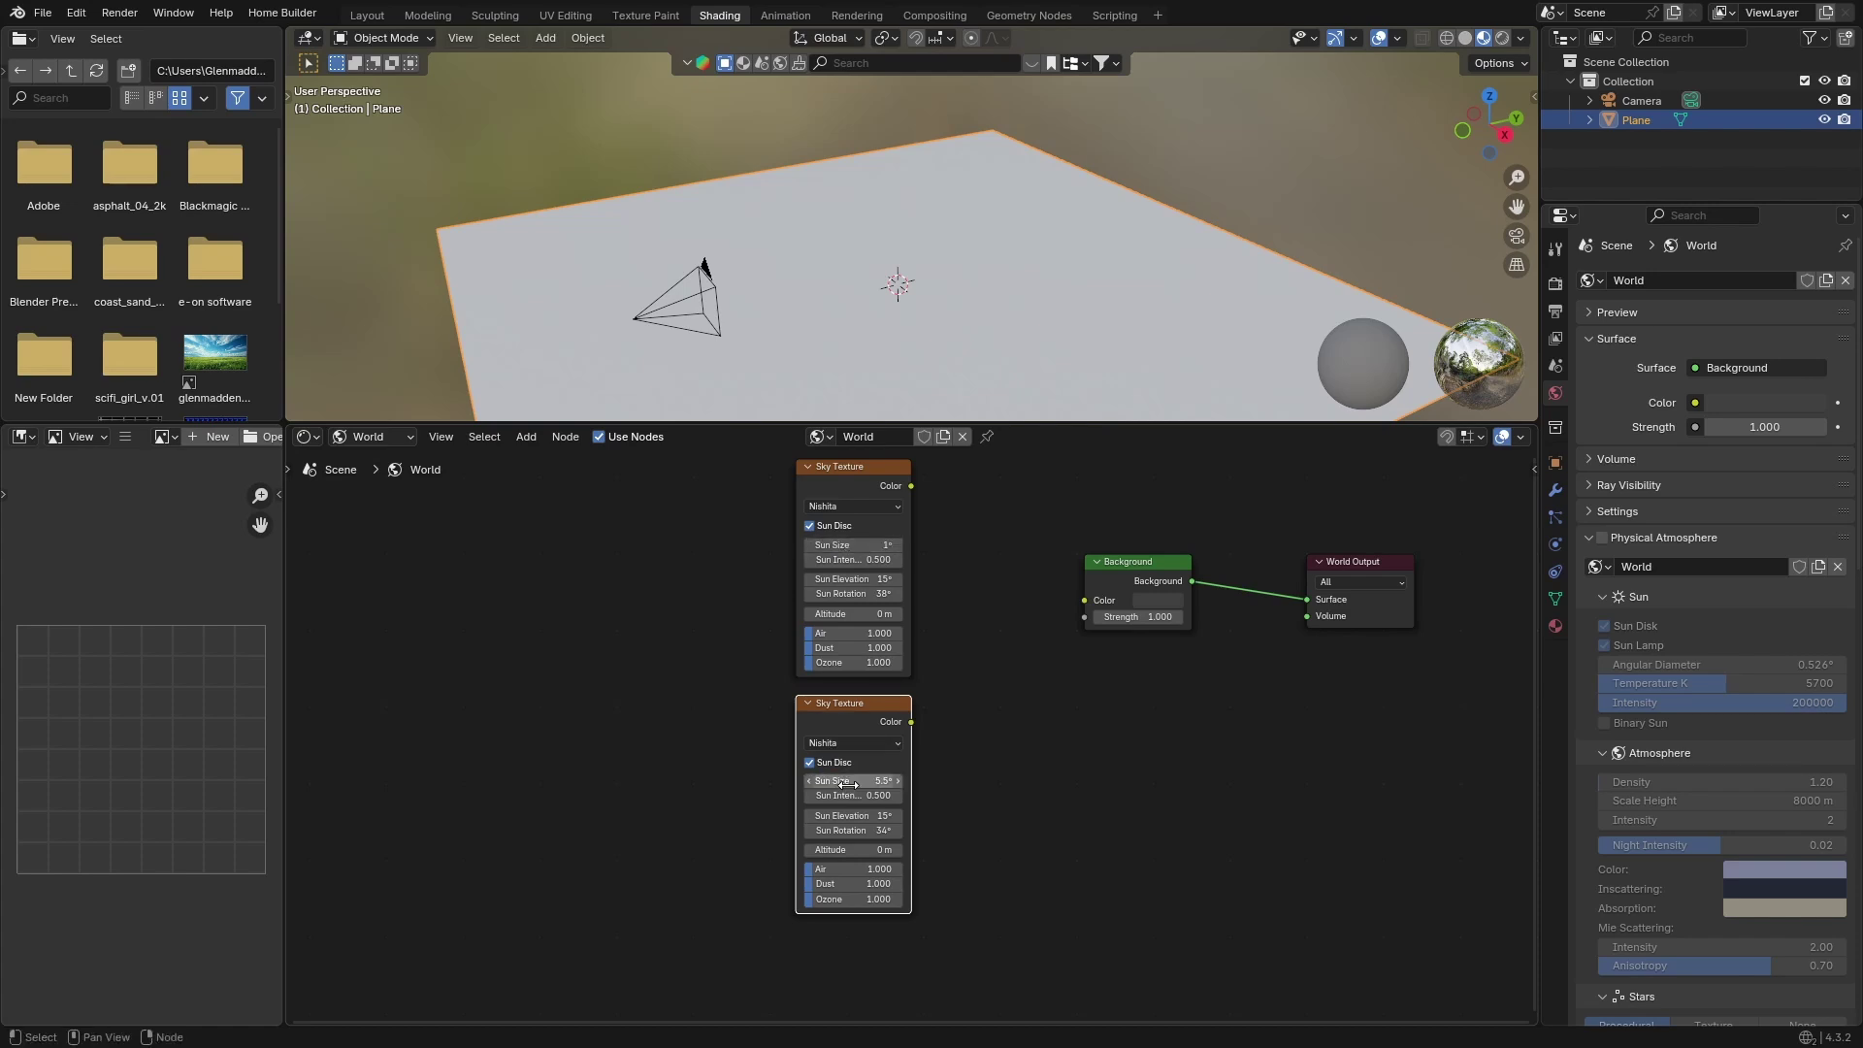
key("Return")
left_click_drag(836, 485, 729, 485)
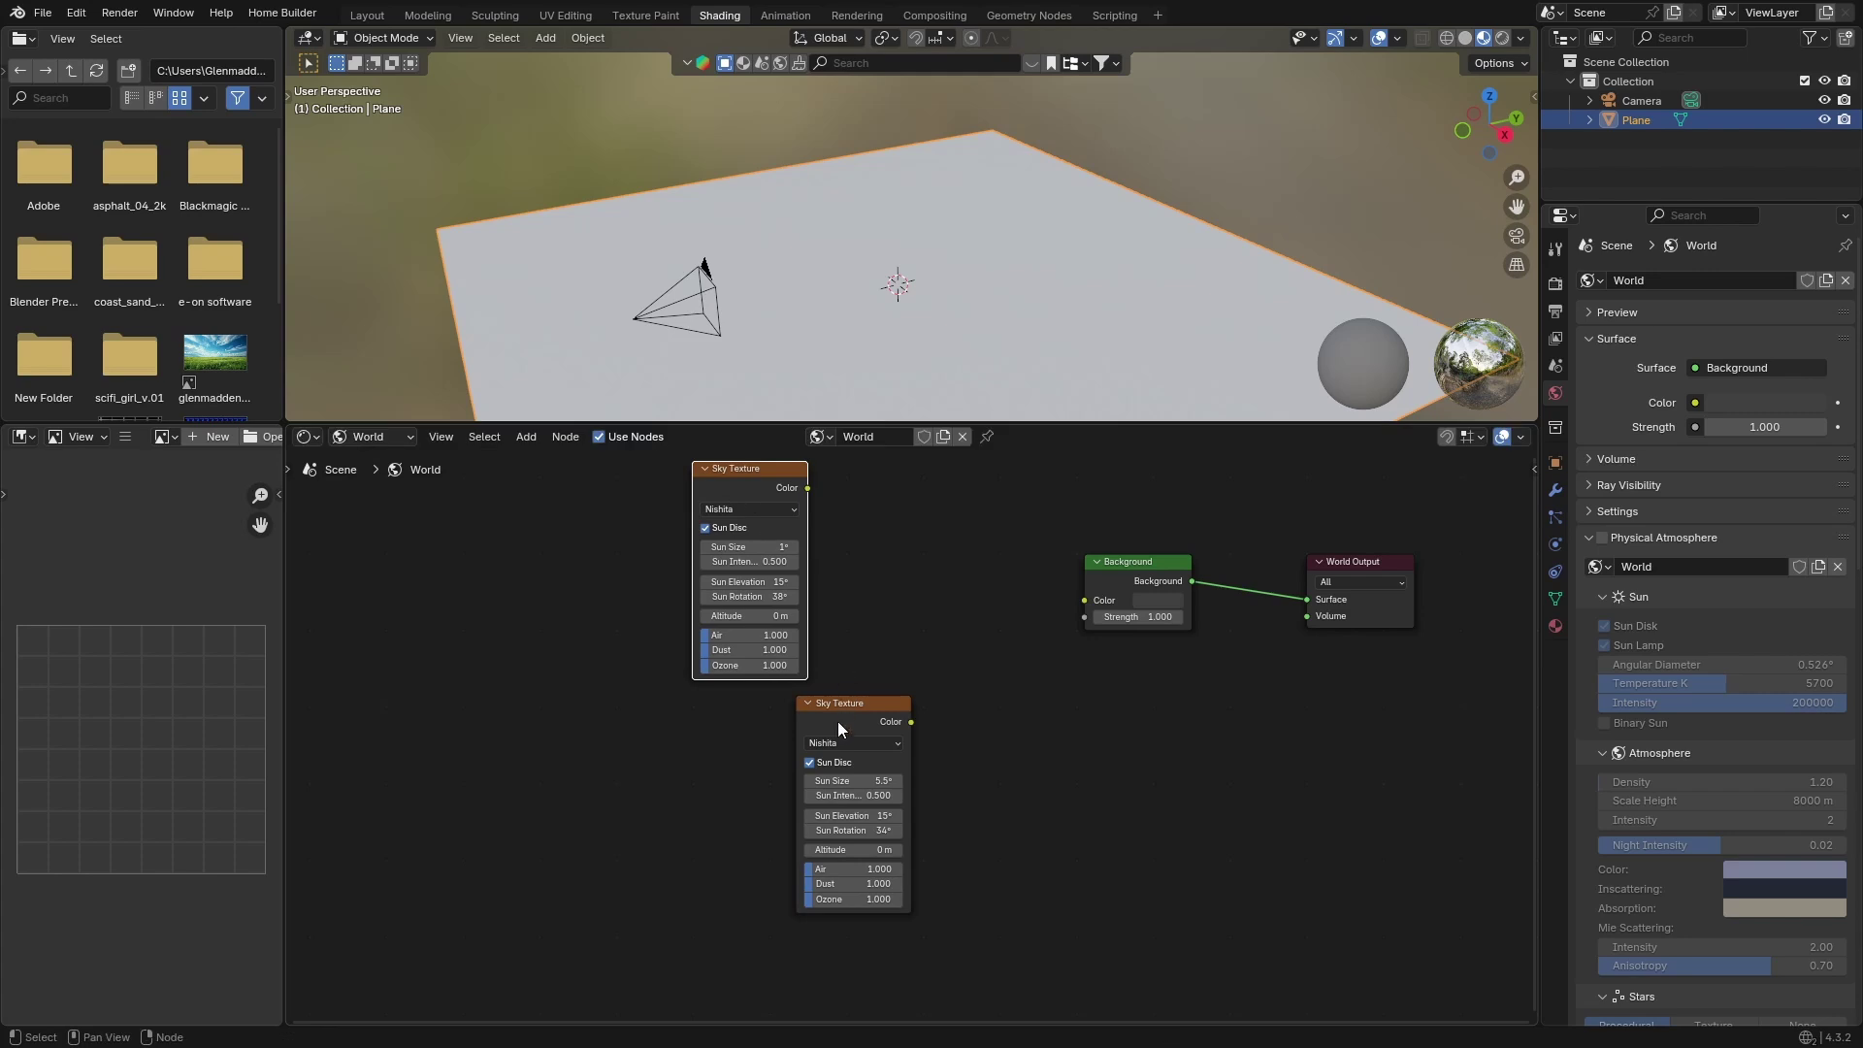
left_click_drag(836, 720, 723, 738)
Step: Add a Mix node blending the upper sky into A and the lower sky into B
key("shift+a")
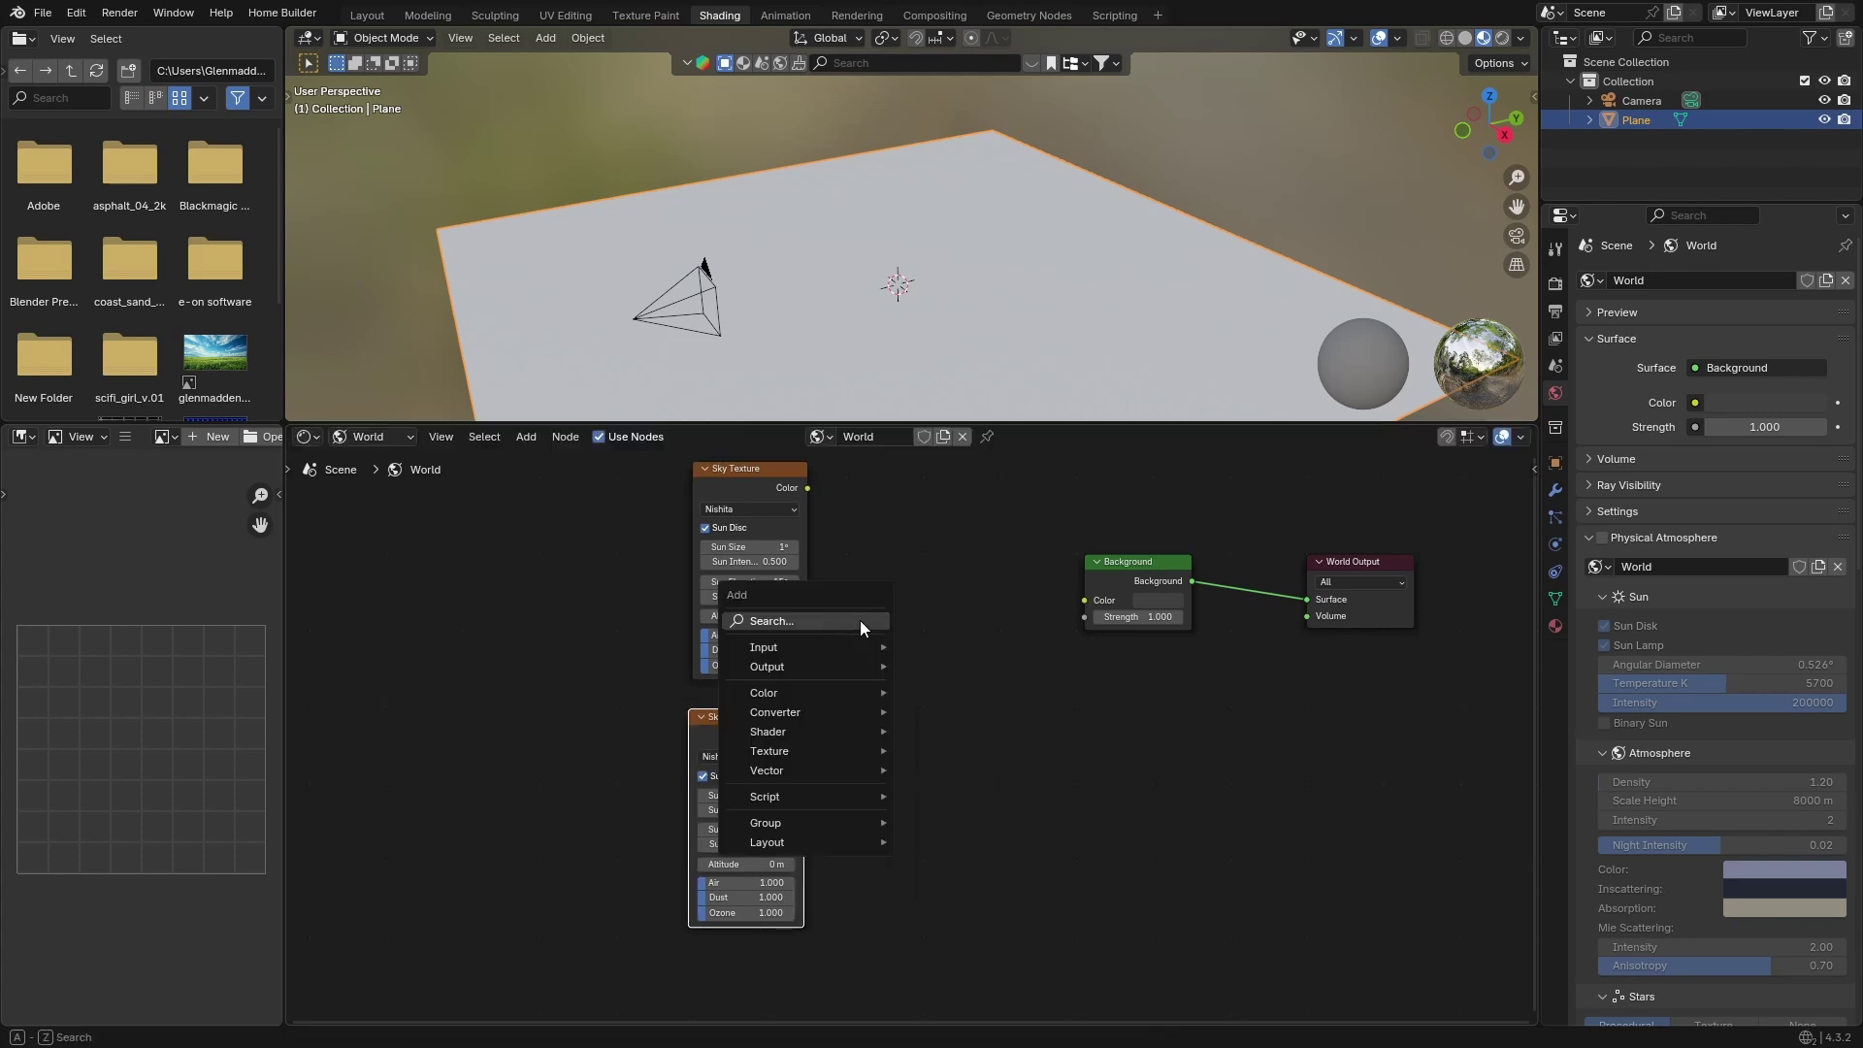
left_click(859, 620)
type("mi")
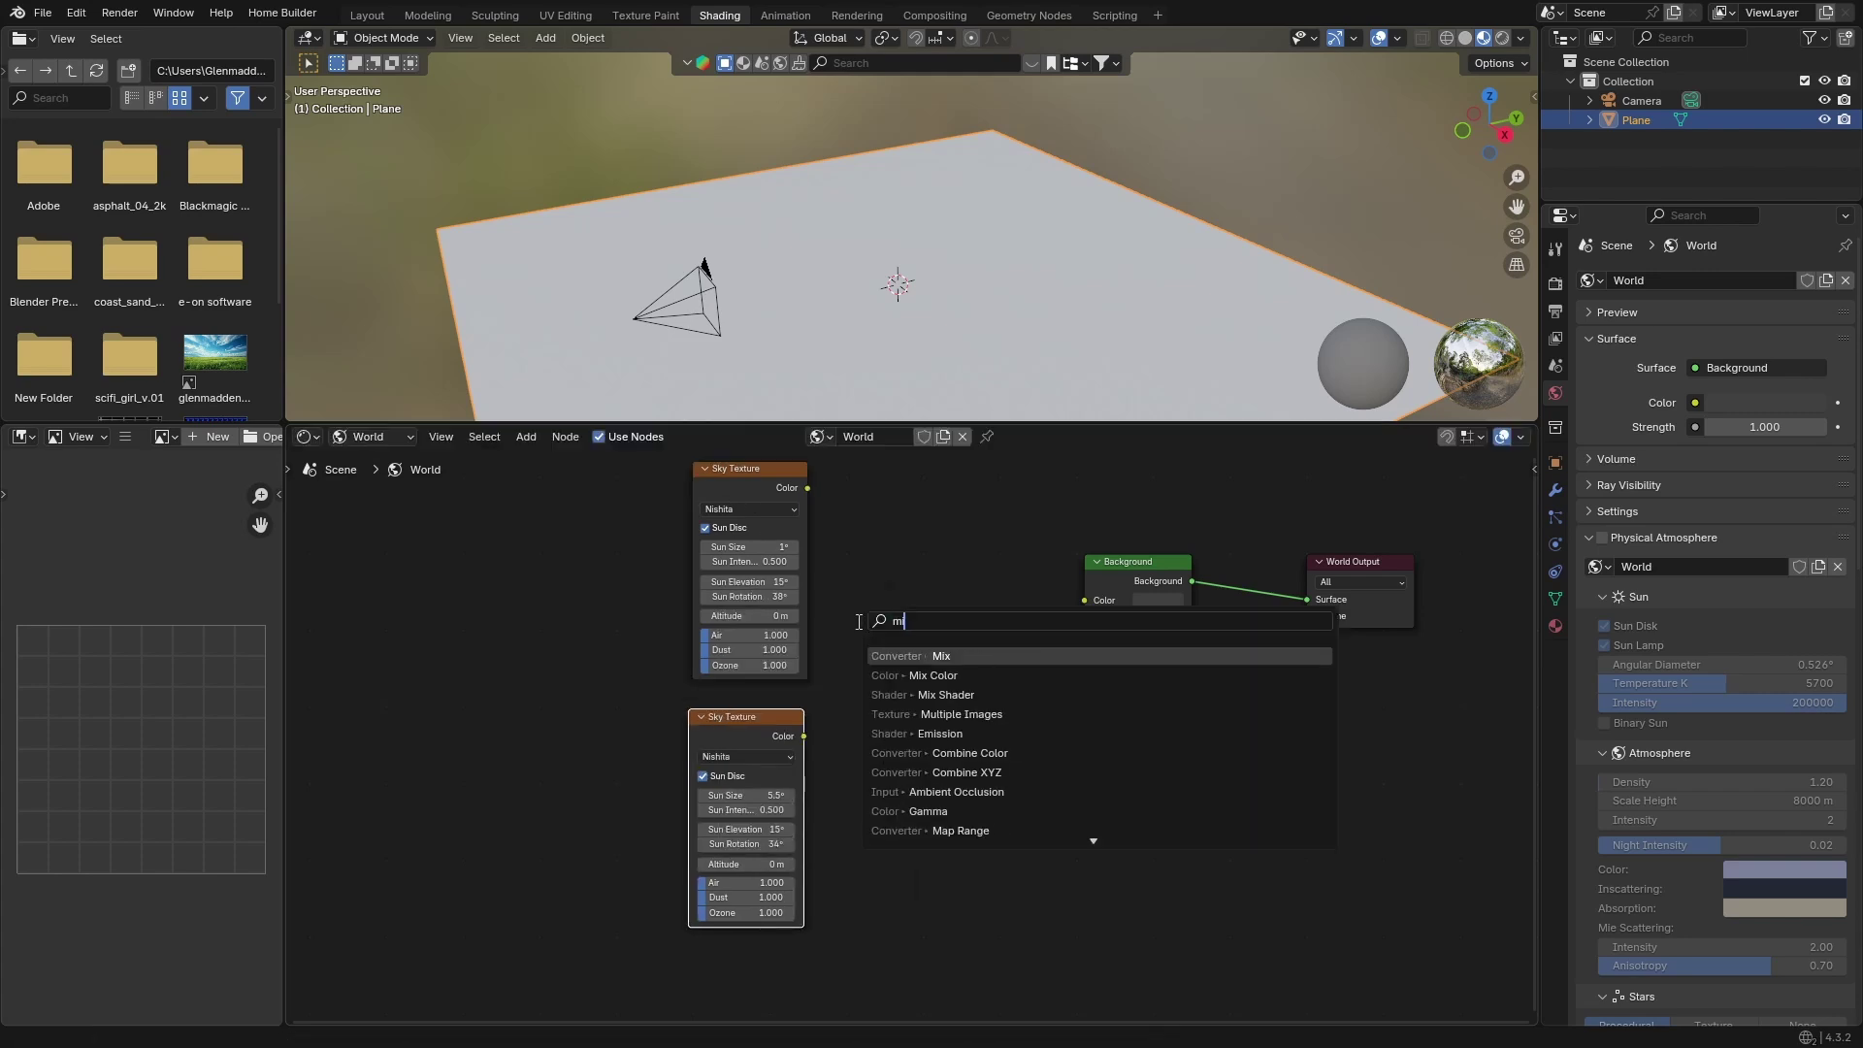
key("Return")
left_click(877, 572)
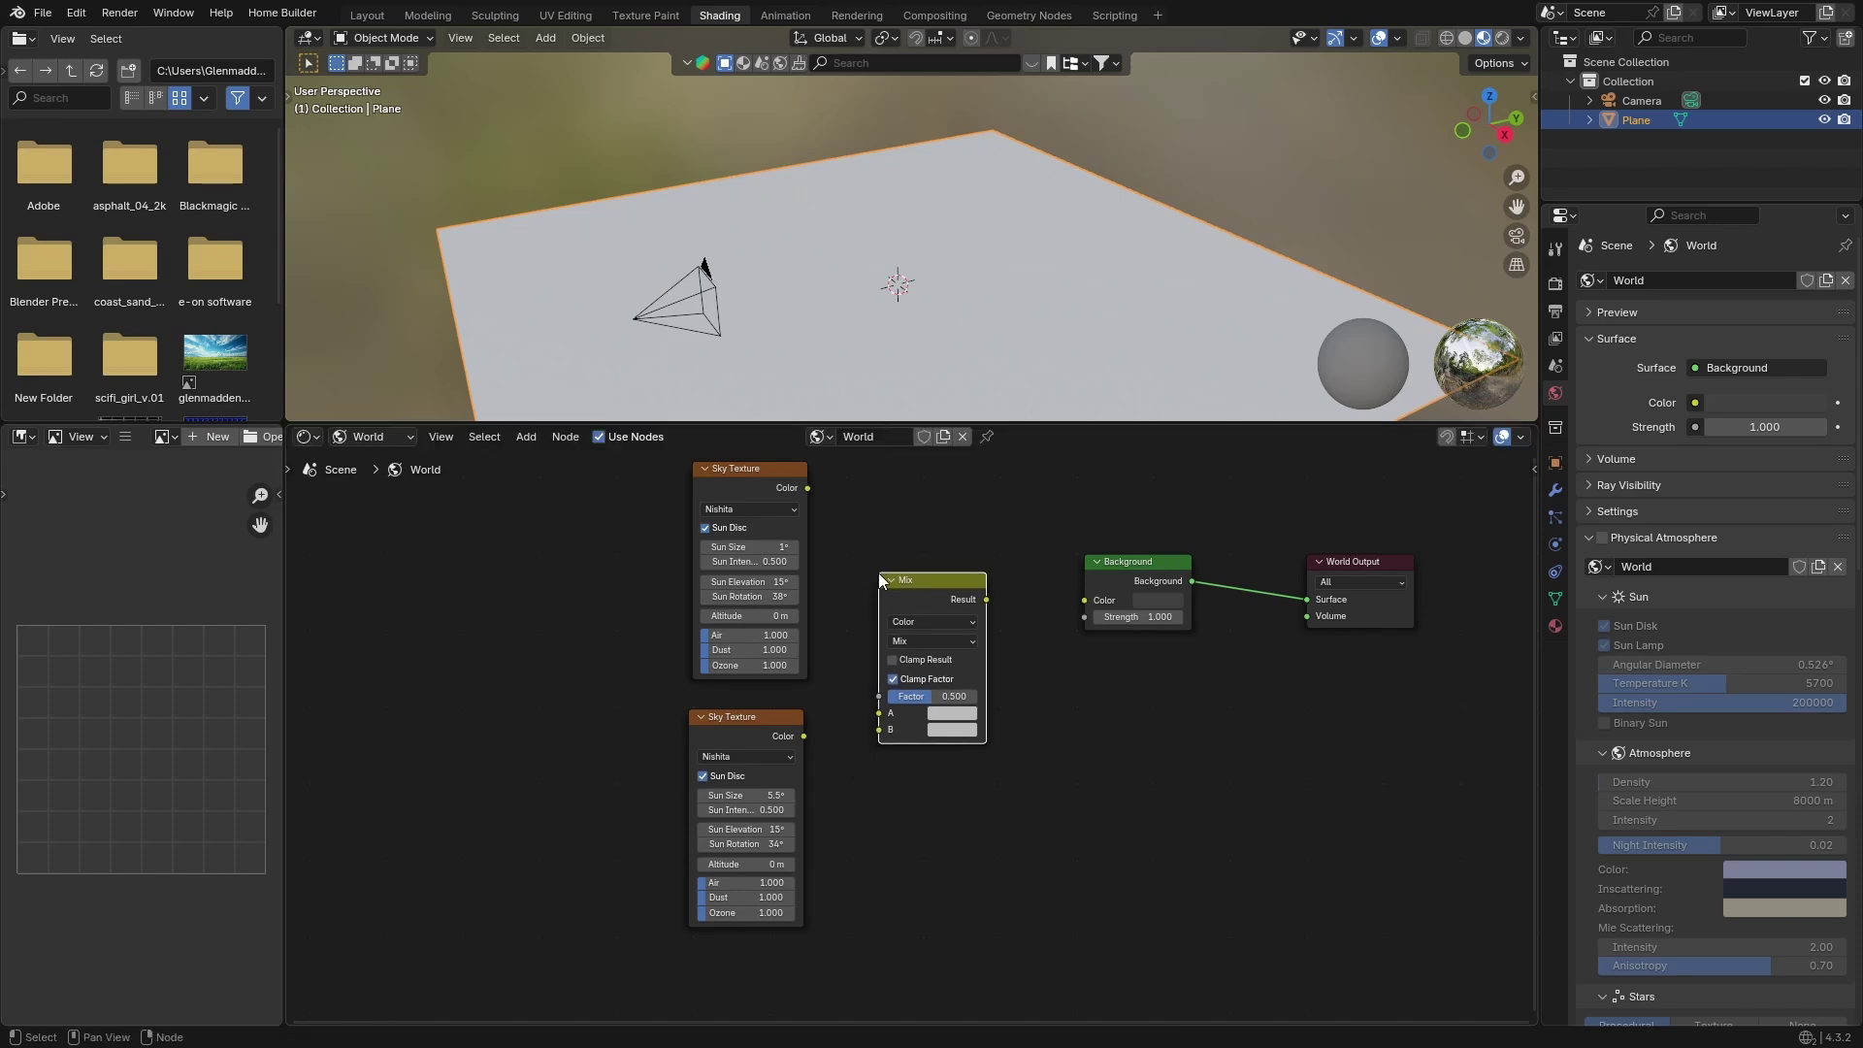
left_click(807, 730)
left_click_drag(806, 735, 861, 730)
left_click_drag(807, 487, 877, 720)
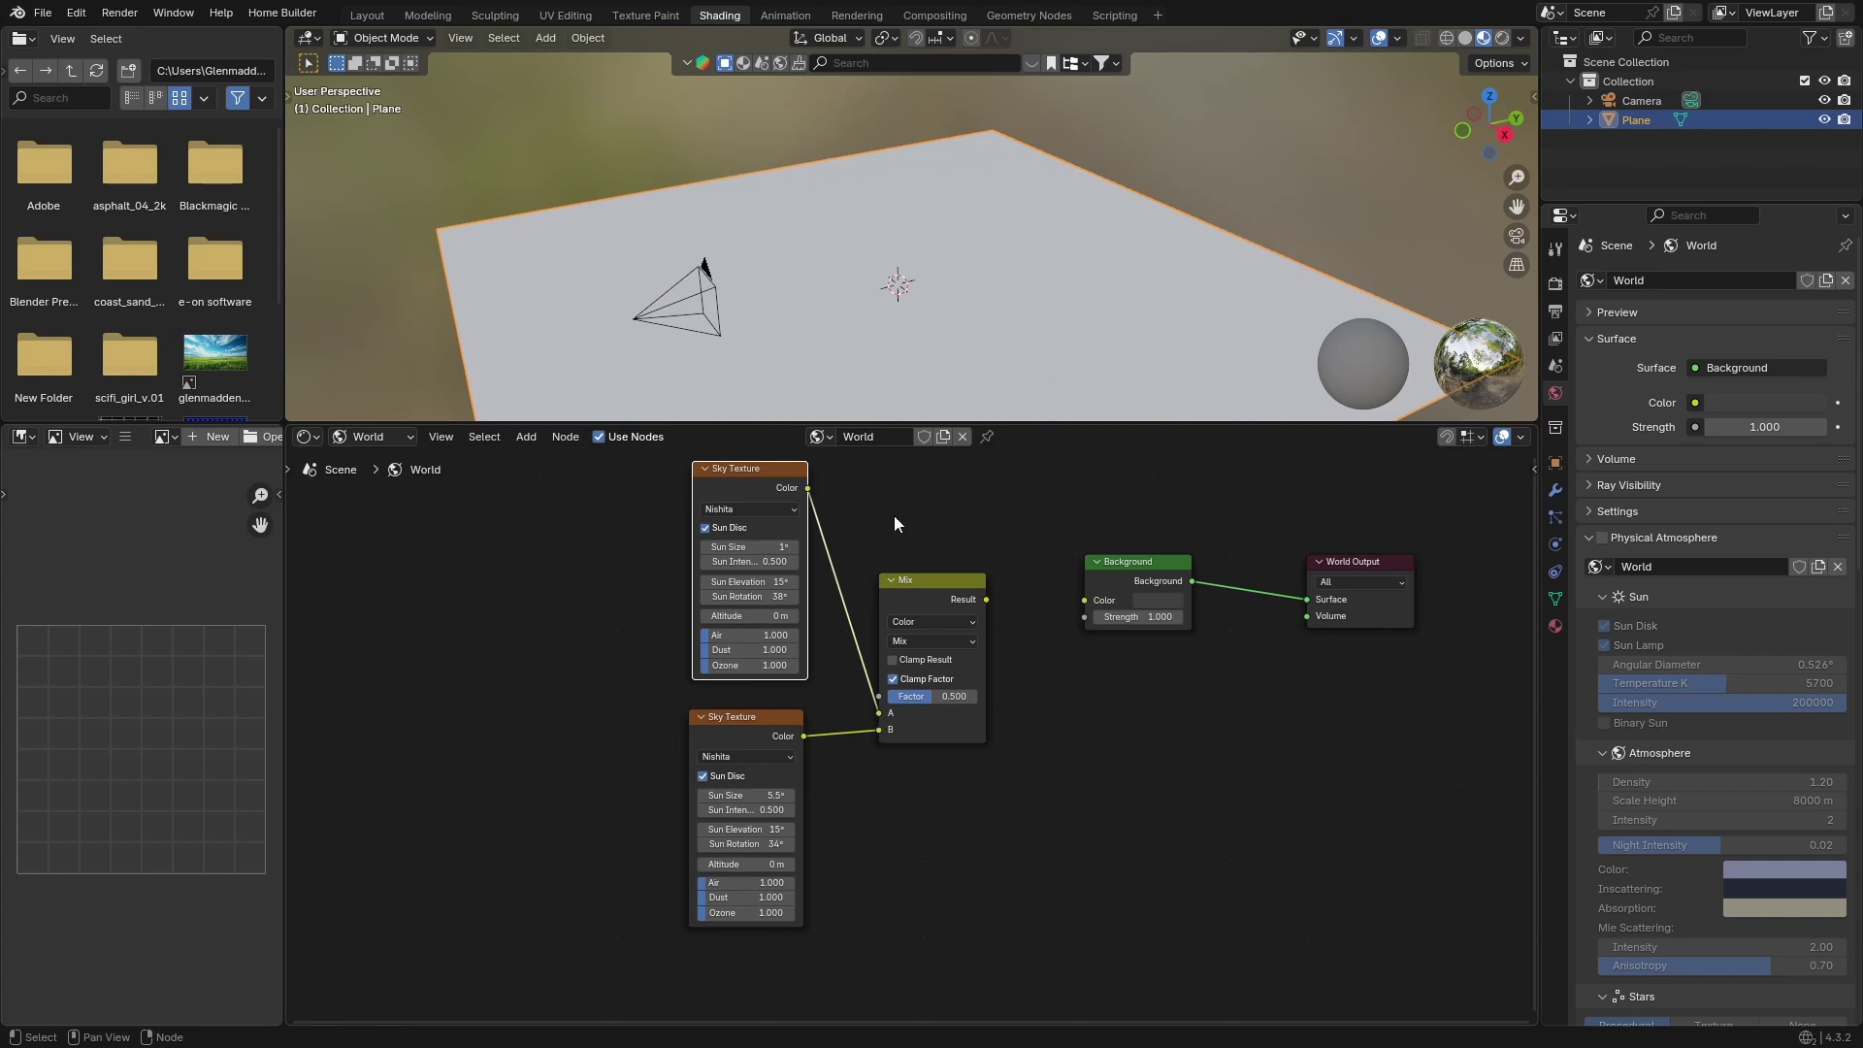
Step: Add a Blackbody node above the Mix with temperature 2200 K
key("shift")
key("shift+a")
type("bl")
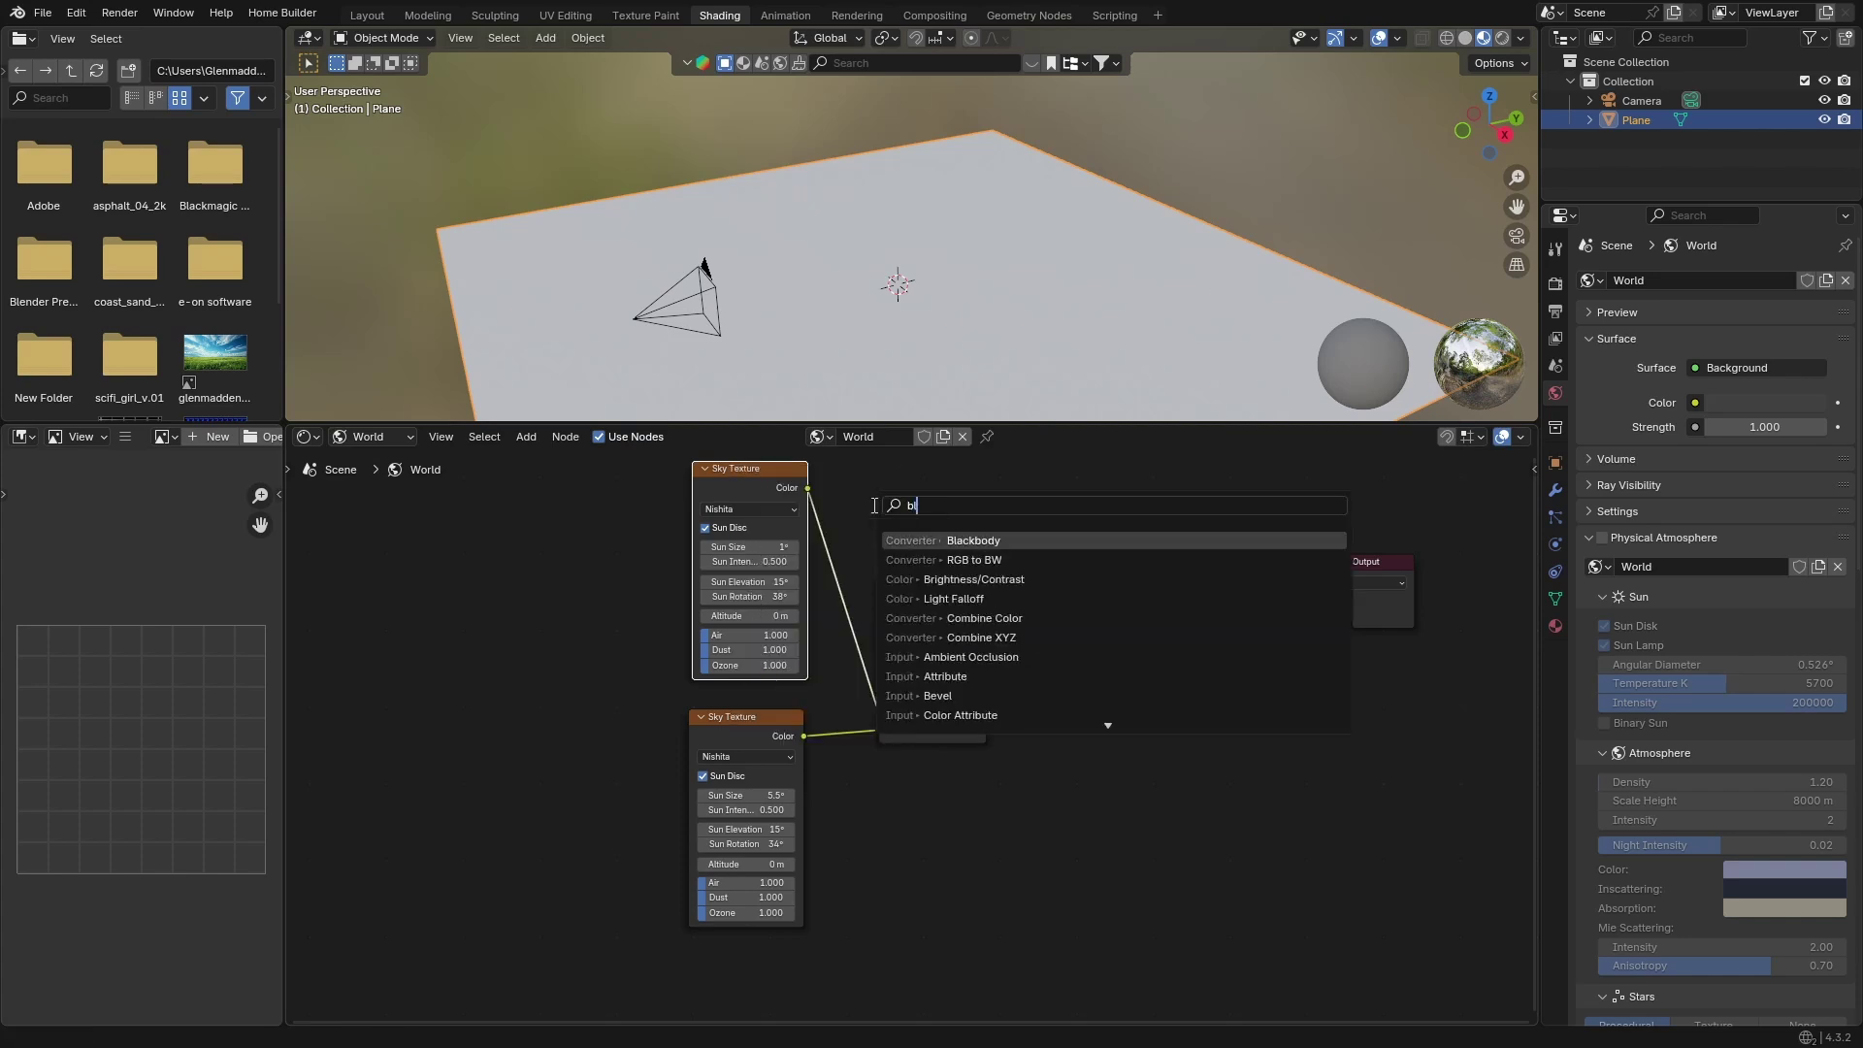
key("Return")
left_click(944, 549)
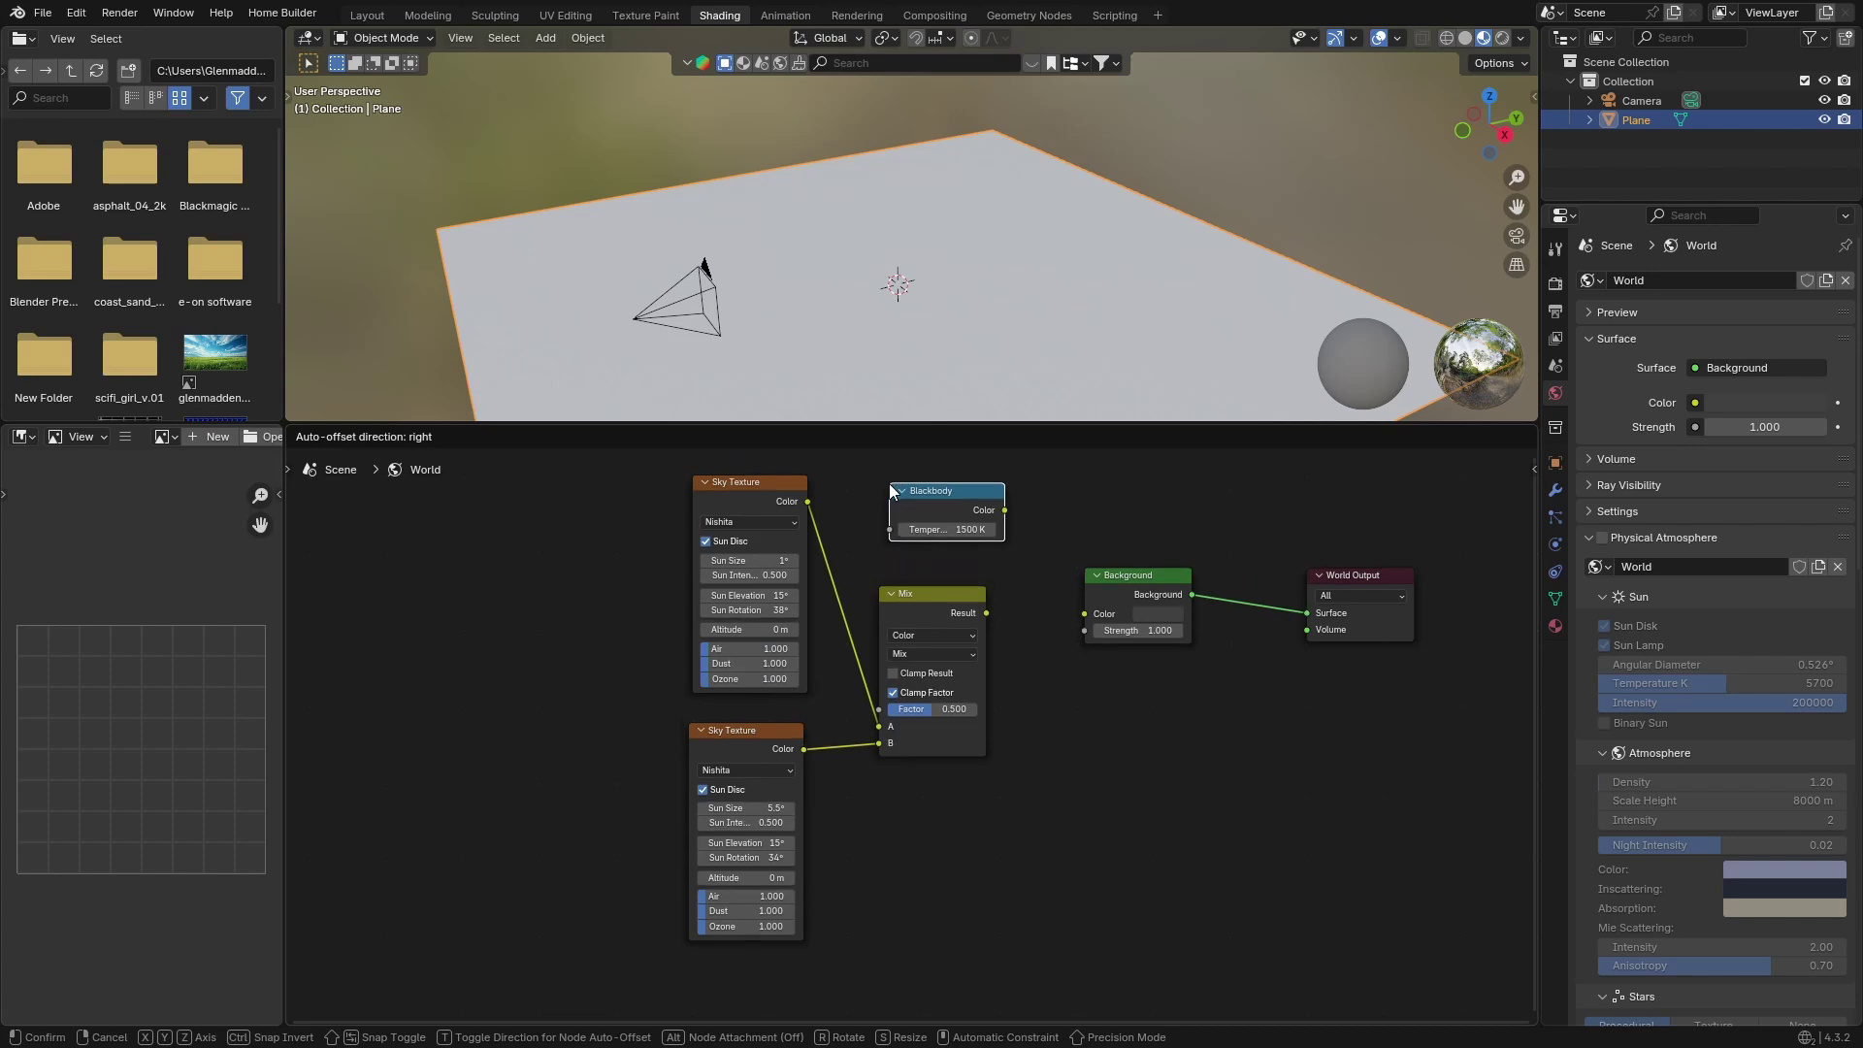
left_click(943, 529)
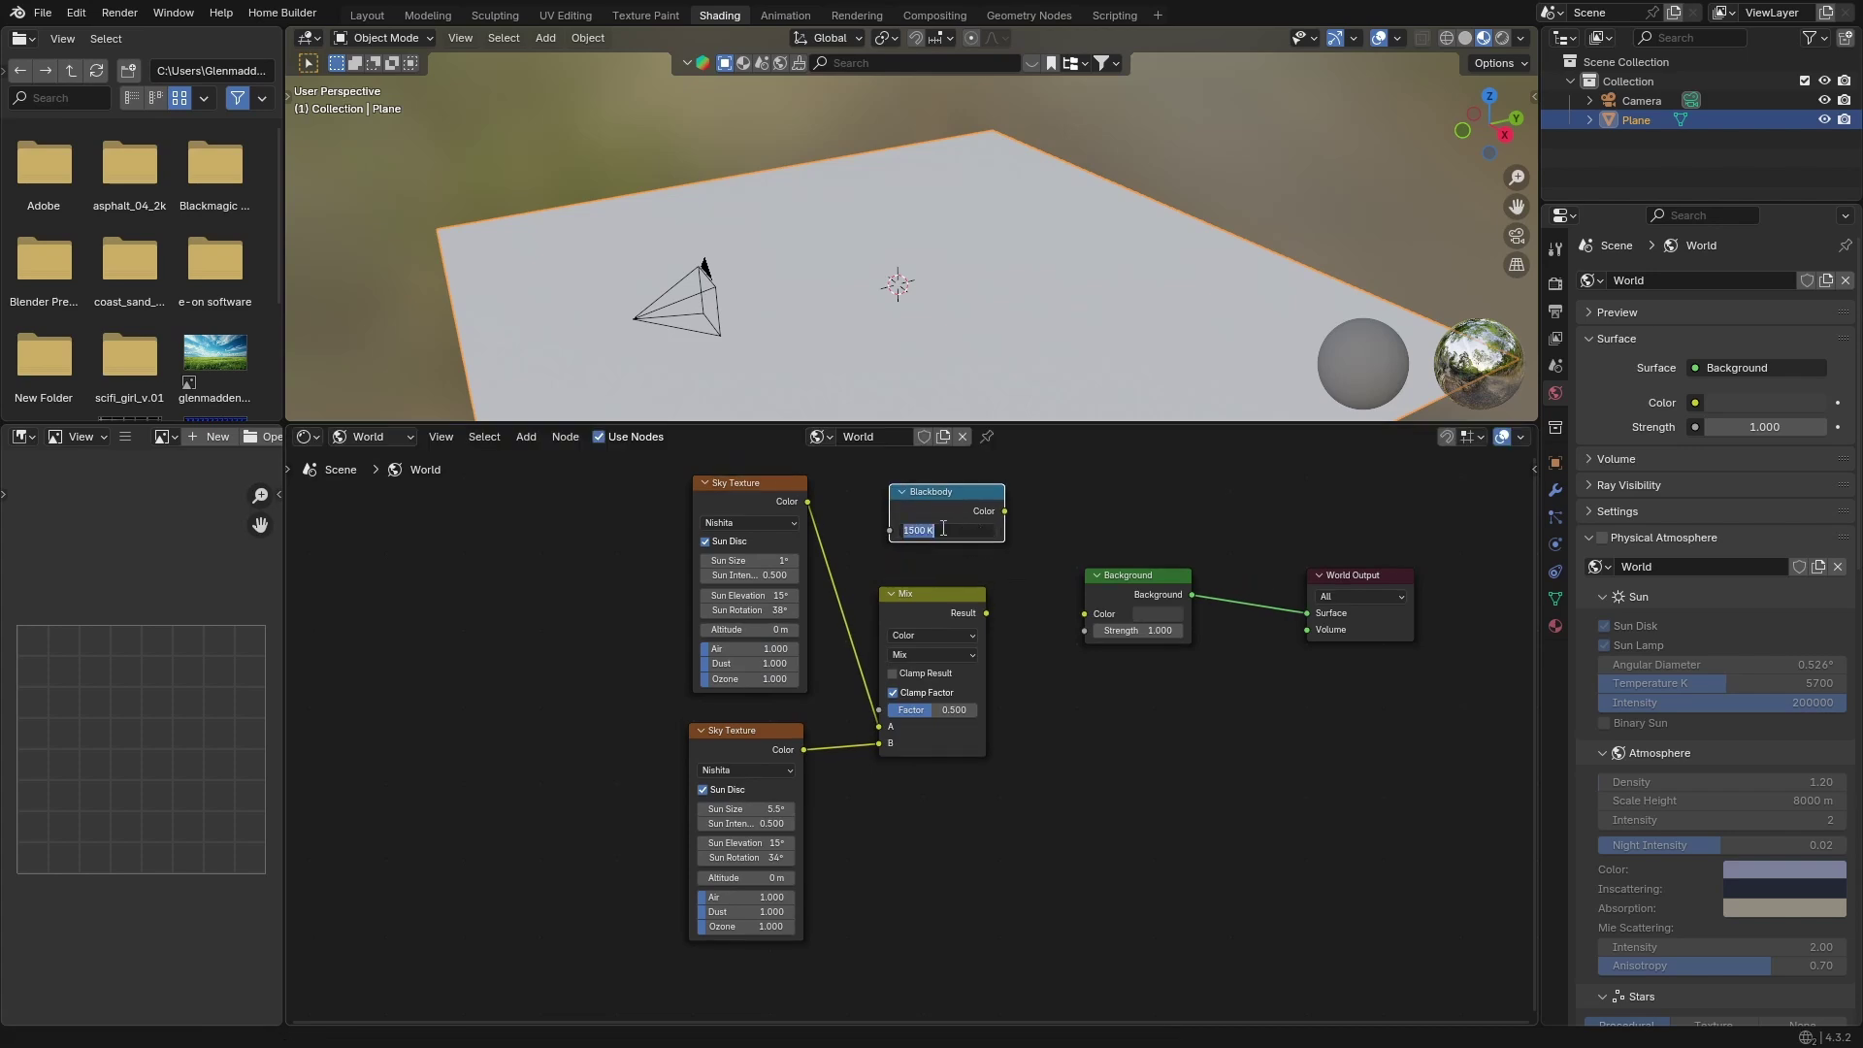
key("BackSpace")
type("2200")
key("Return")
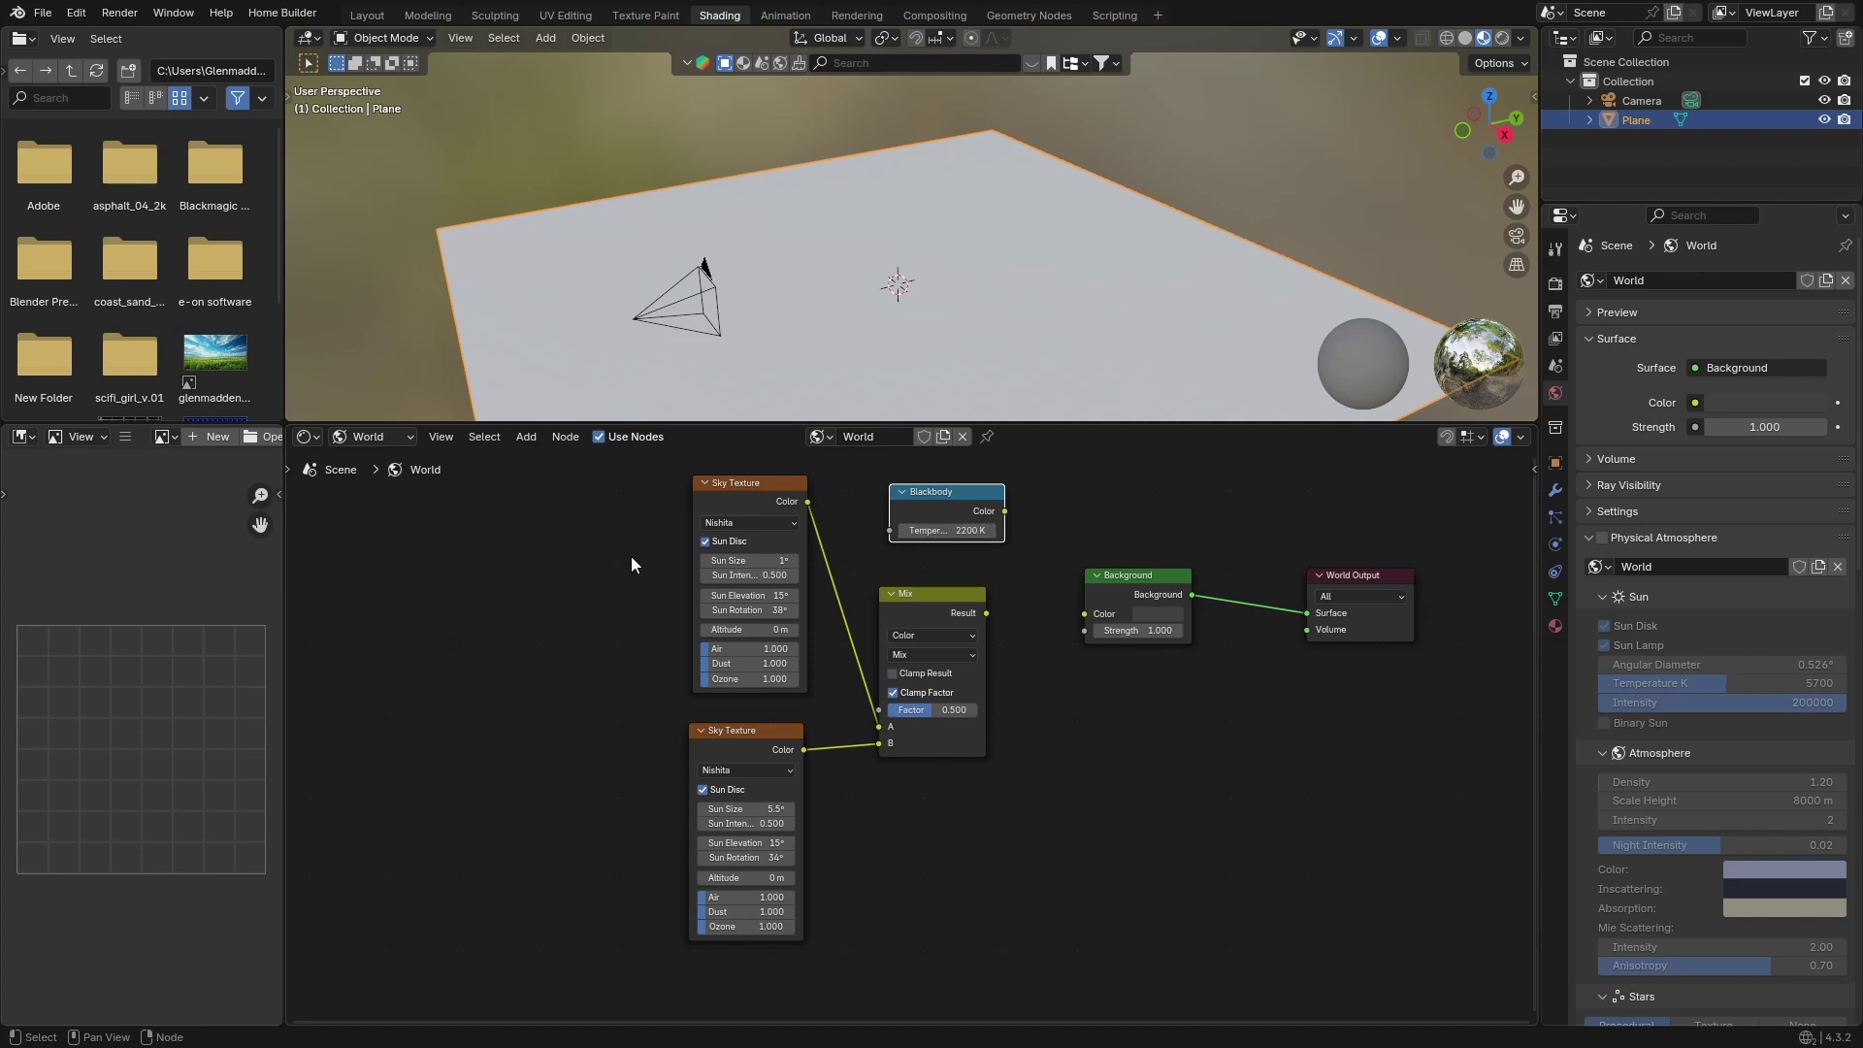
Step: Move the sky textures, Mix and Blackbody nodes further left to make room
left_click_drag(731, 504, 479, 505)
left_click_drag(718, 776, 416, 806)
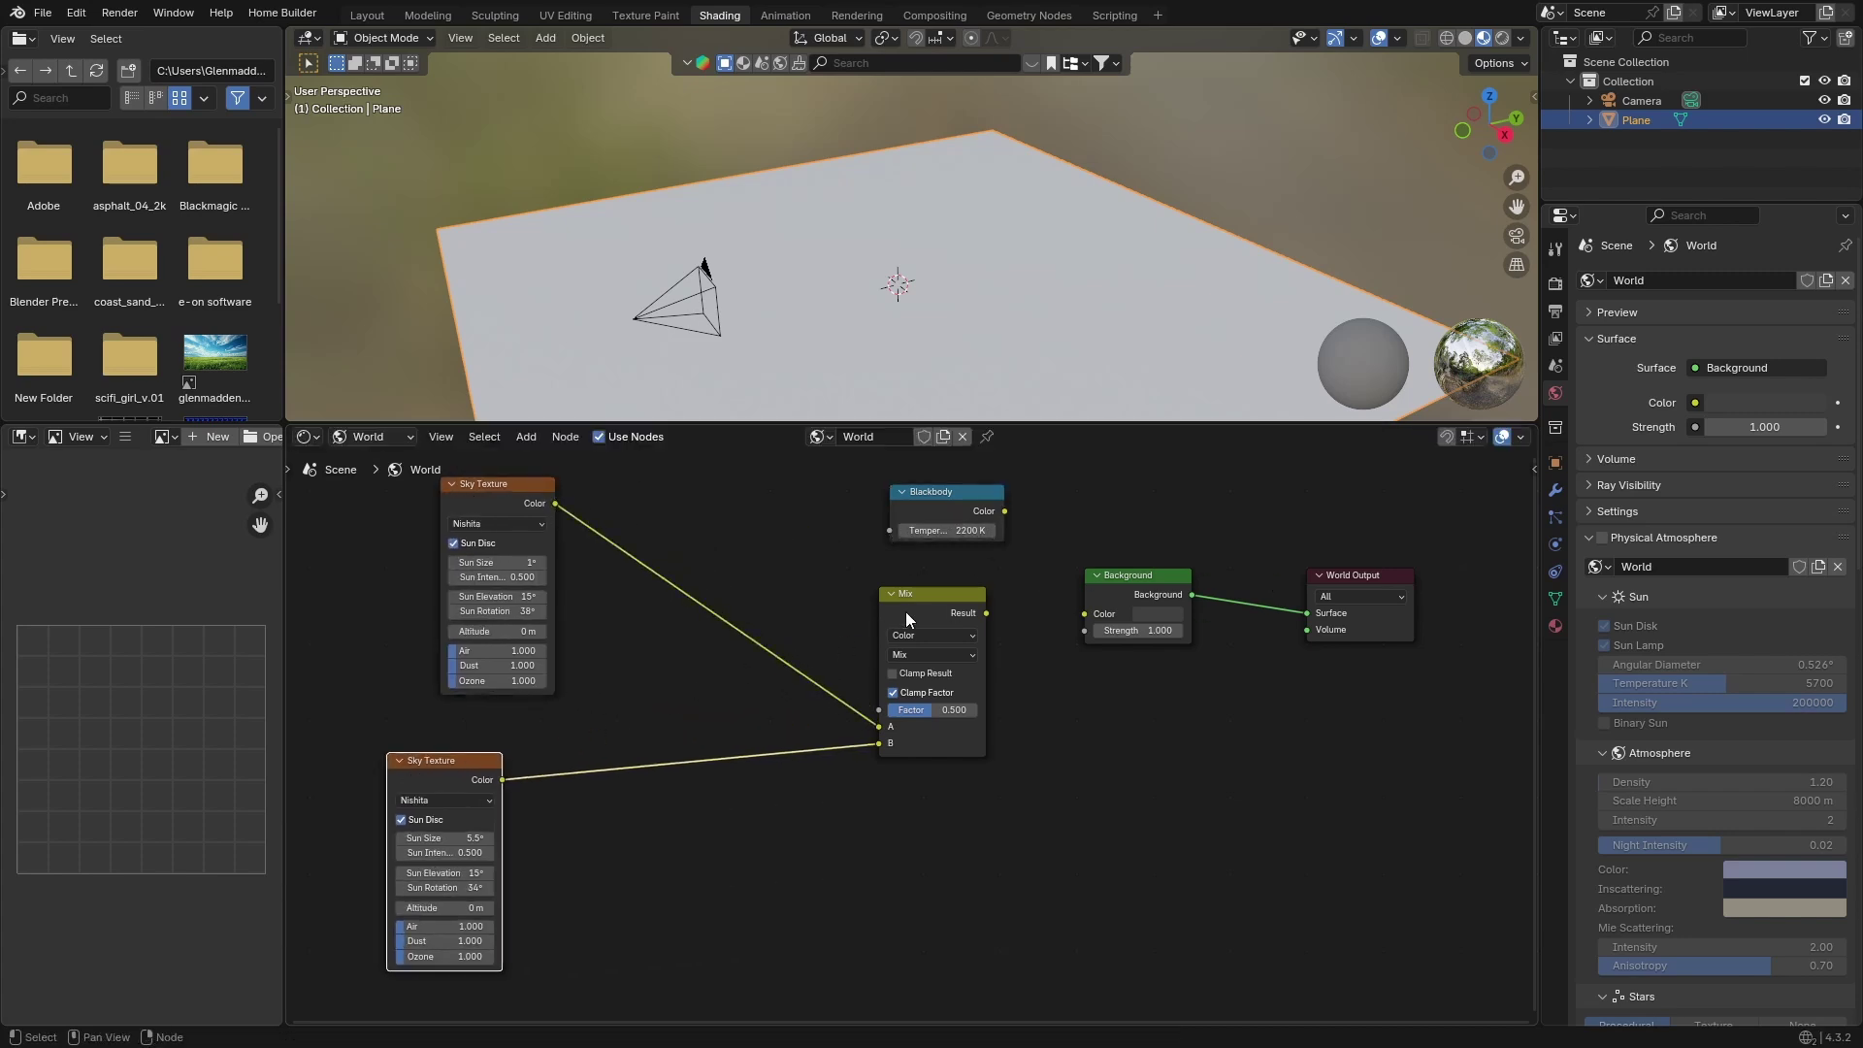
left_click_drag(885, 611, 667, 616)
left_click_drag(905, 510, 676, 514)
Step: Add a second Mix with Blackbody in A and send its result to Background Color
key("shift+a")
type("mi")
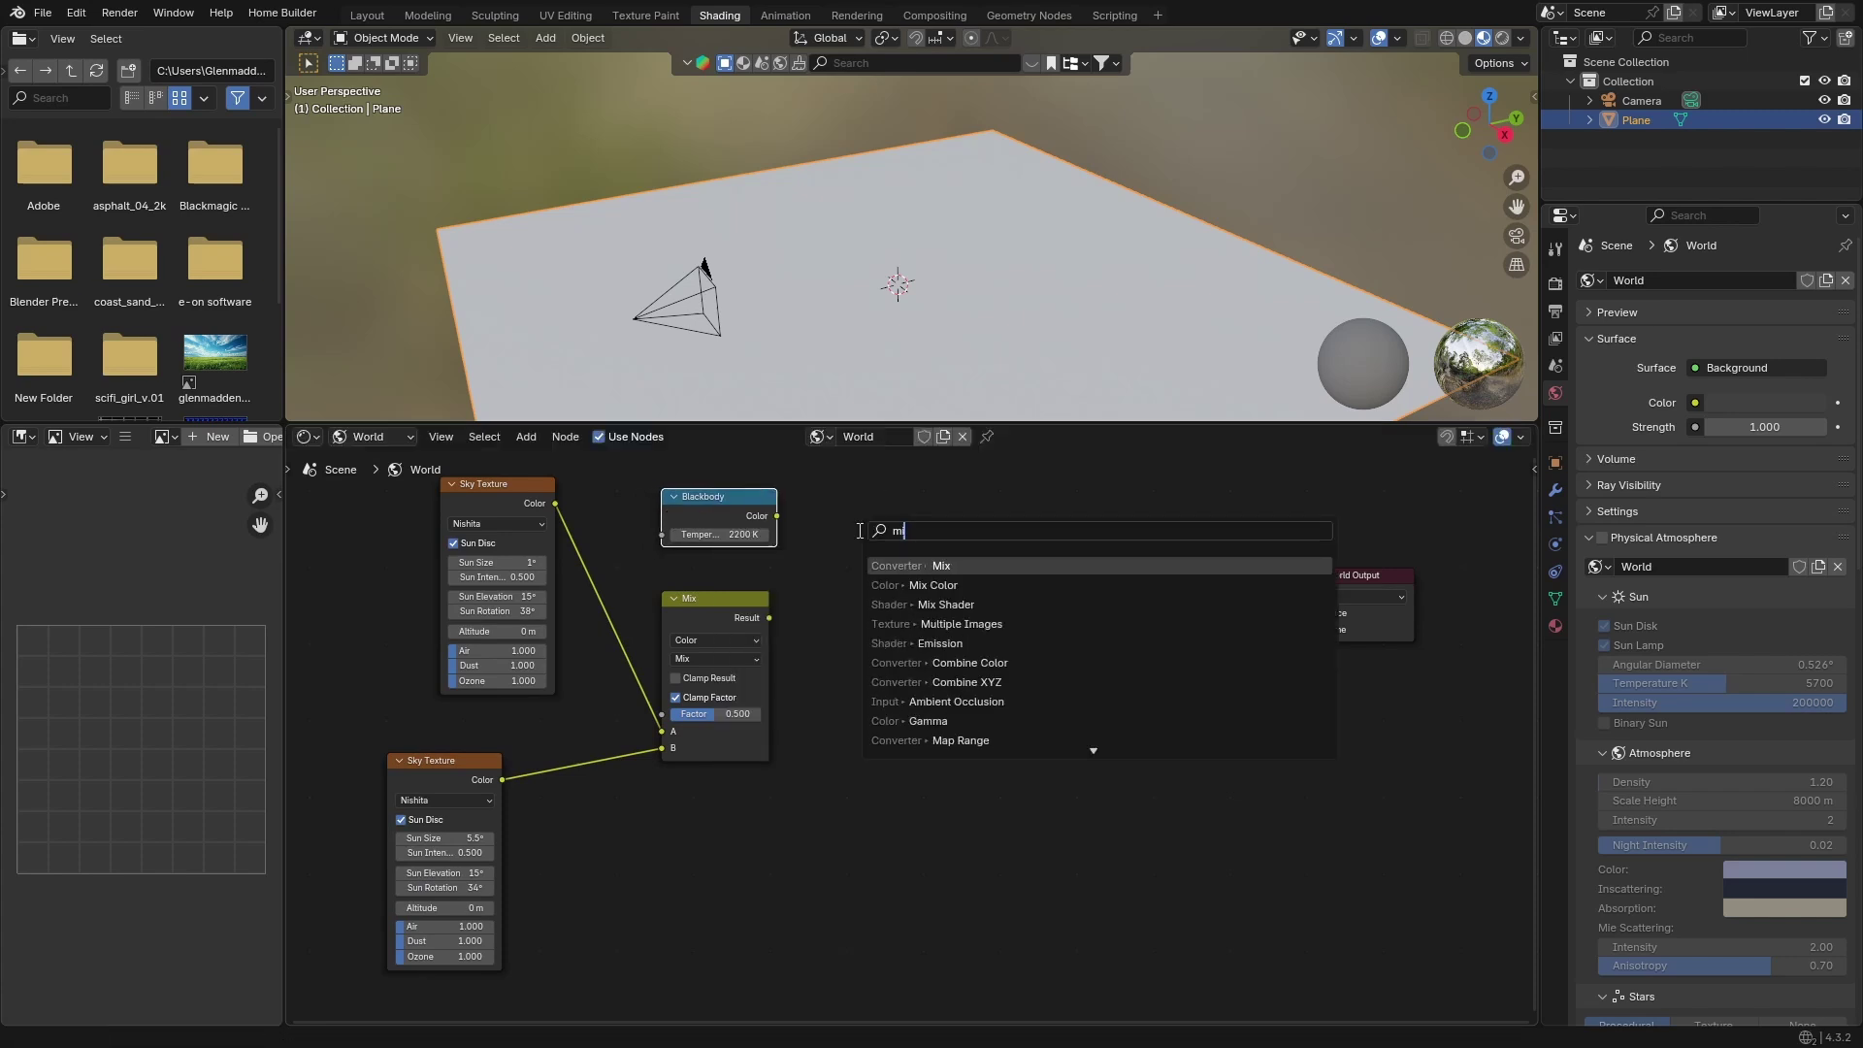
key("Down")
key("Return")
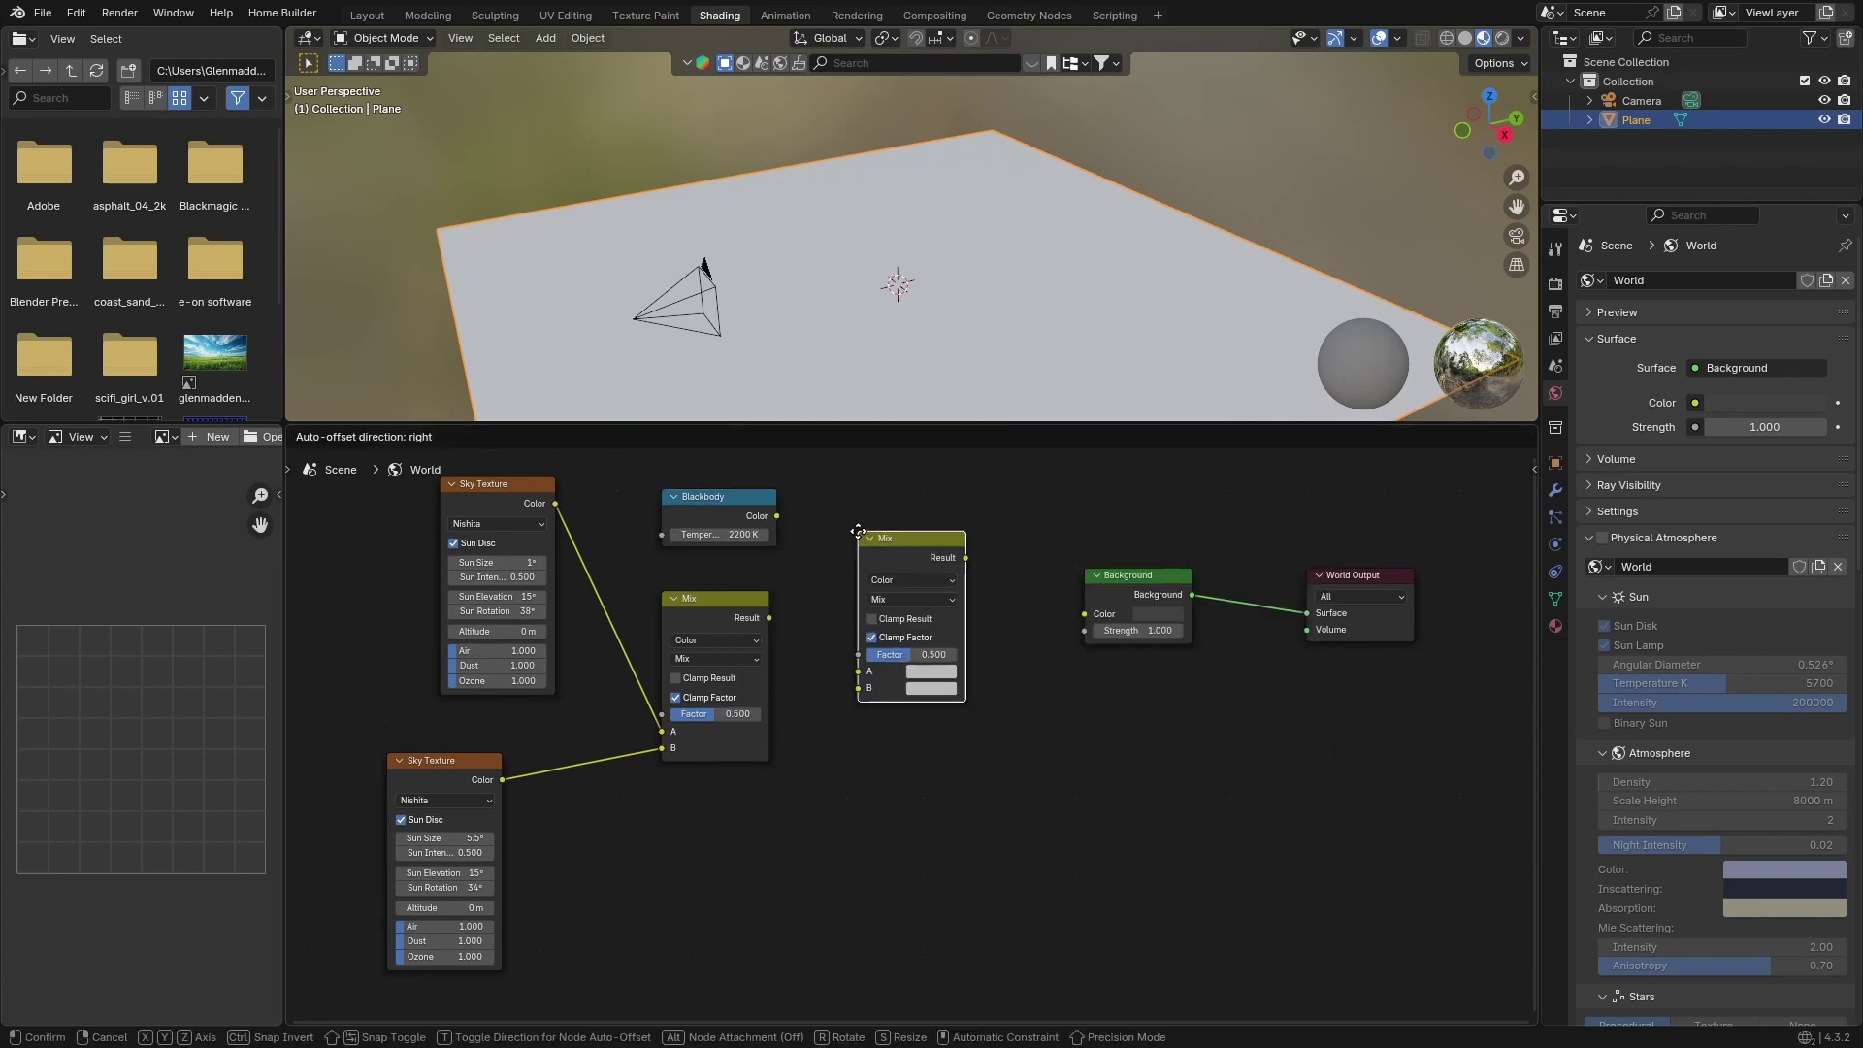
left_click(862, 531)
left_click_drag(777, 516, 869, 671)
left_click_drag(770, 618, 860, 685)
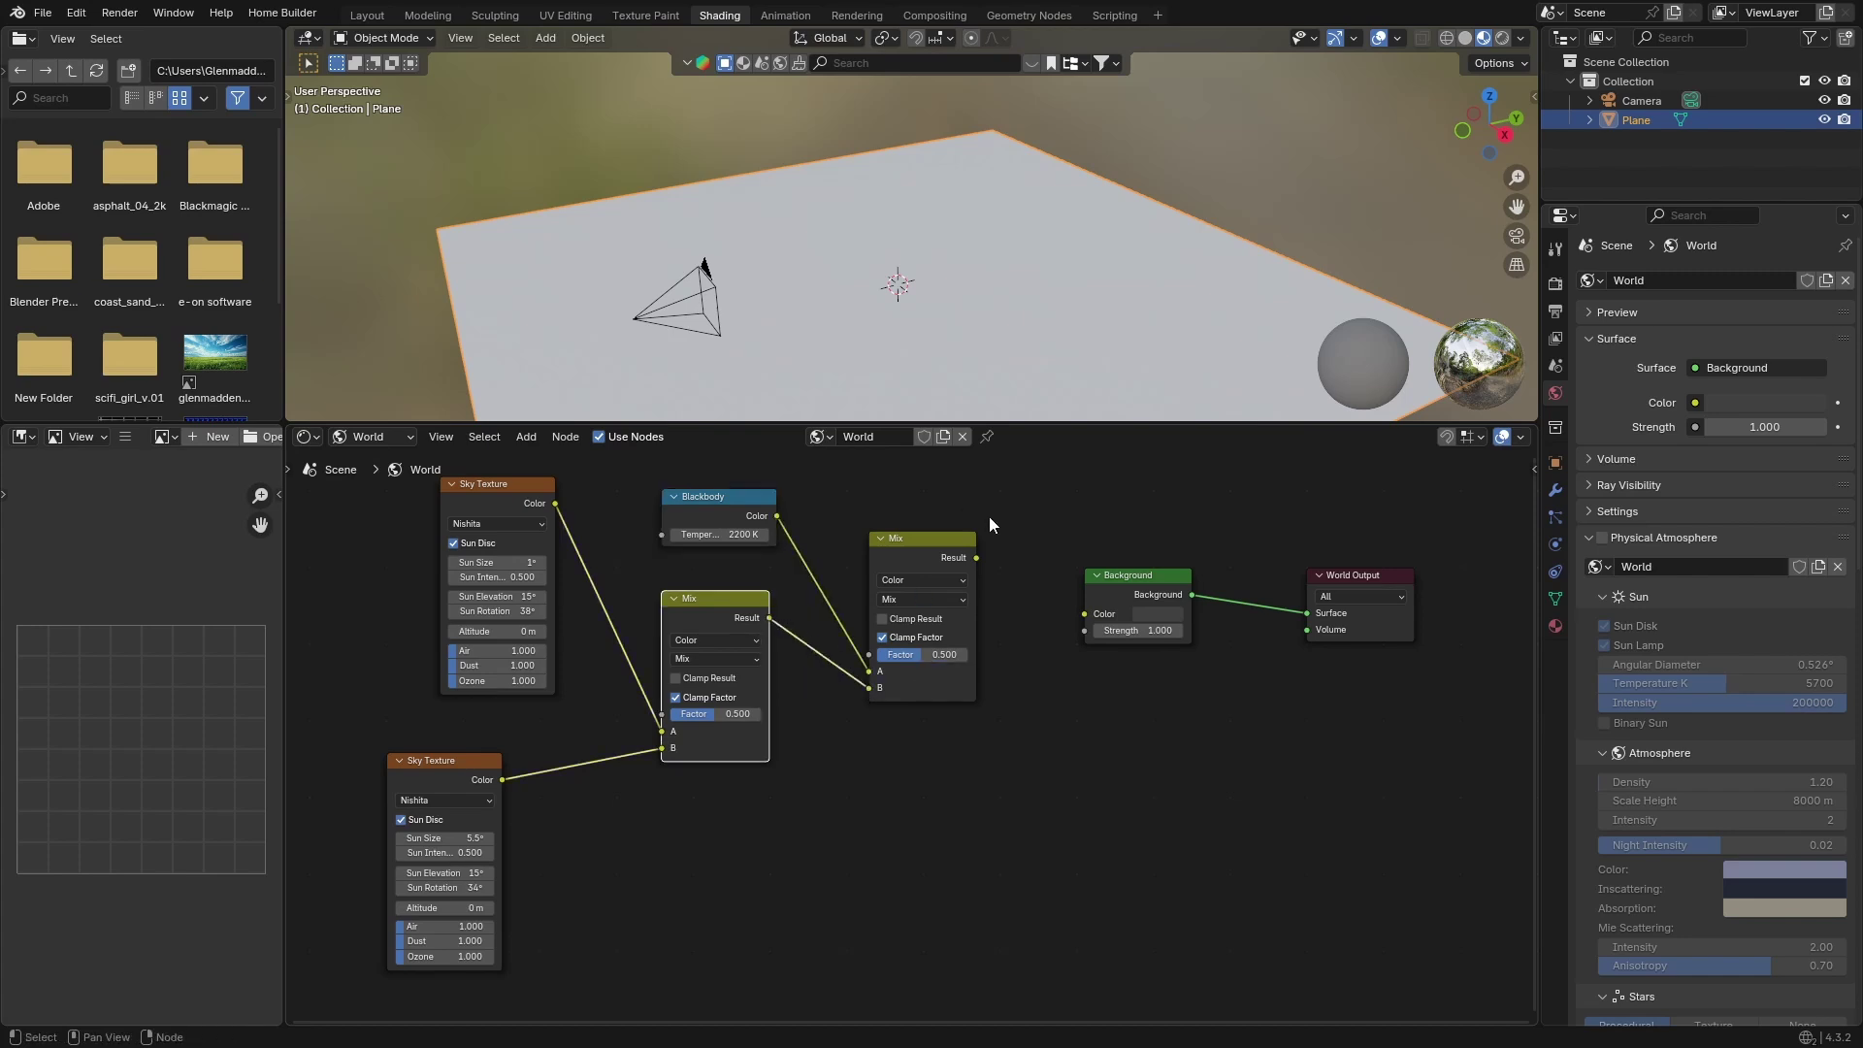
left_click_drag(976, 559, 1085, 619)
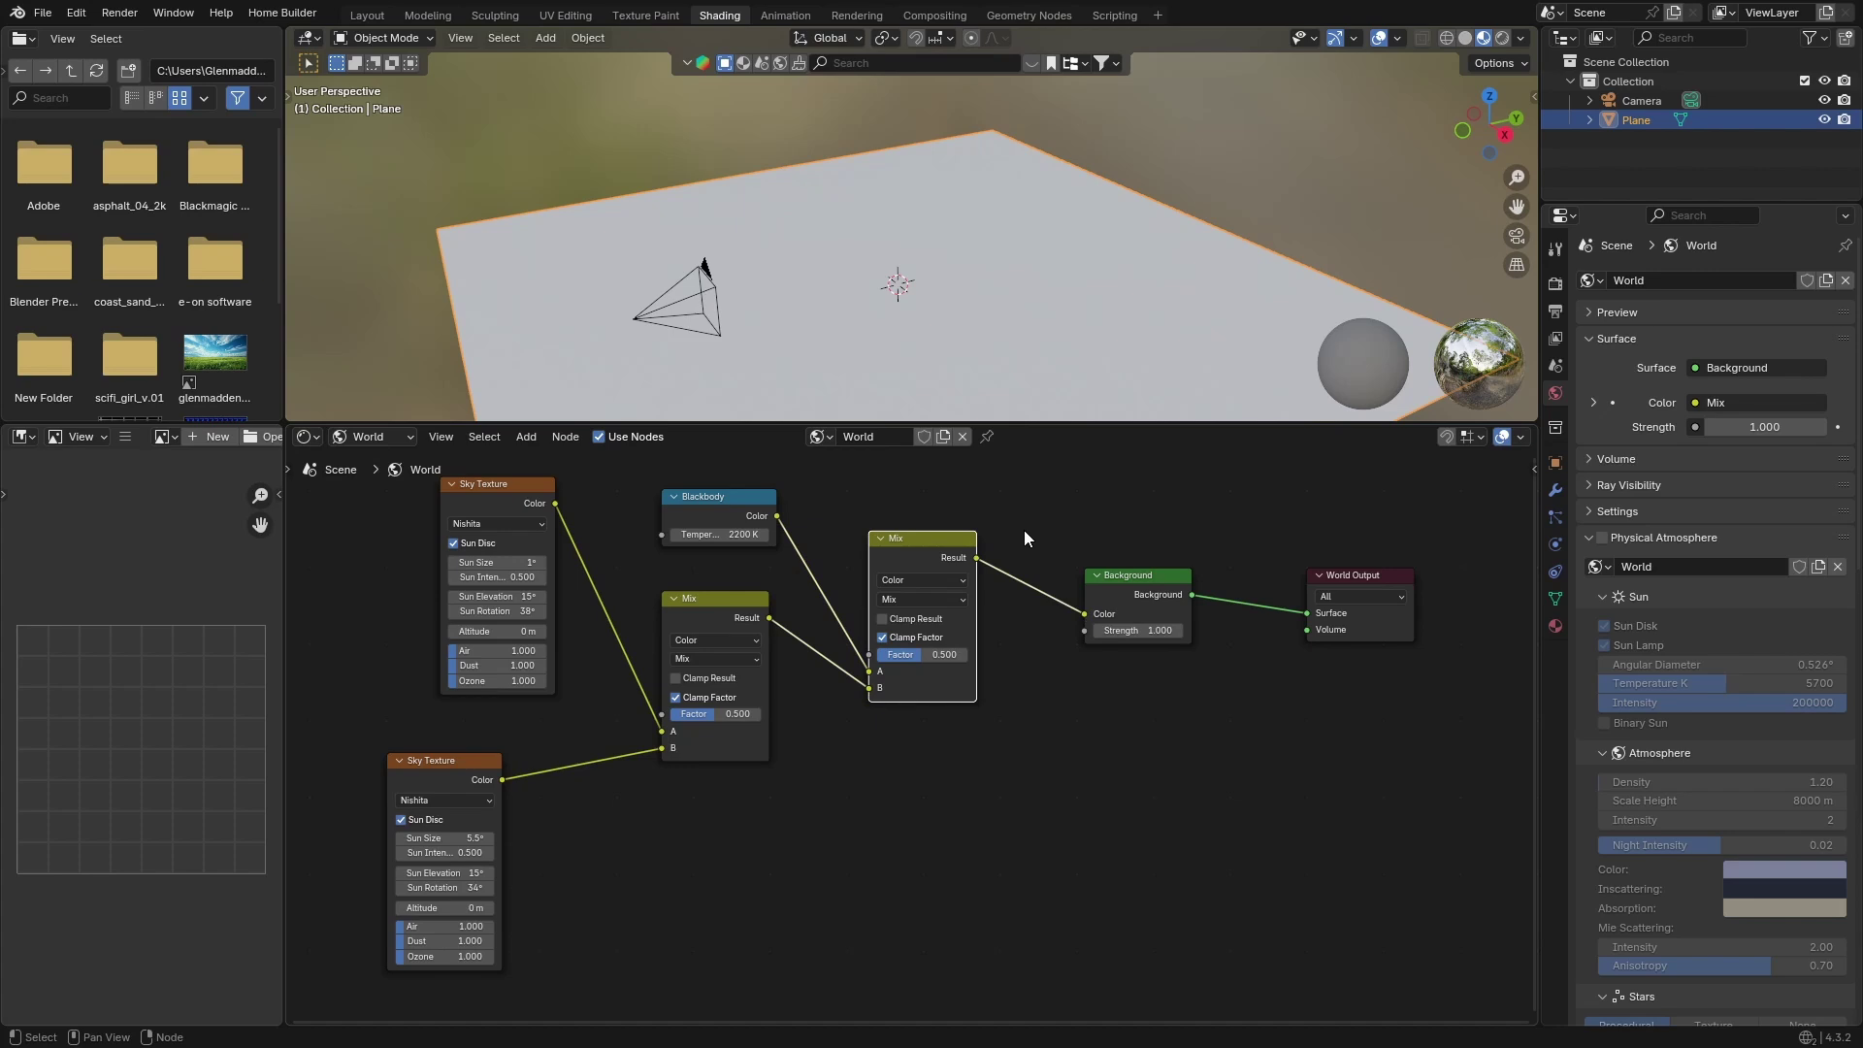
scroll(895, 497, "up", 3)
scroll(895, 497, "down", 6)
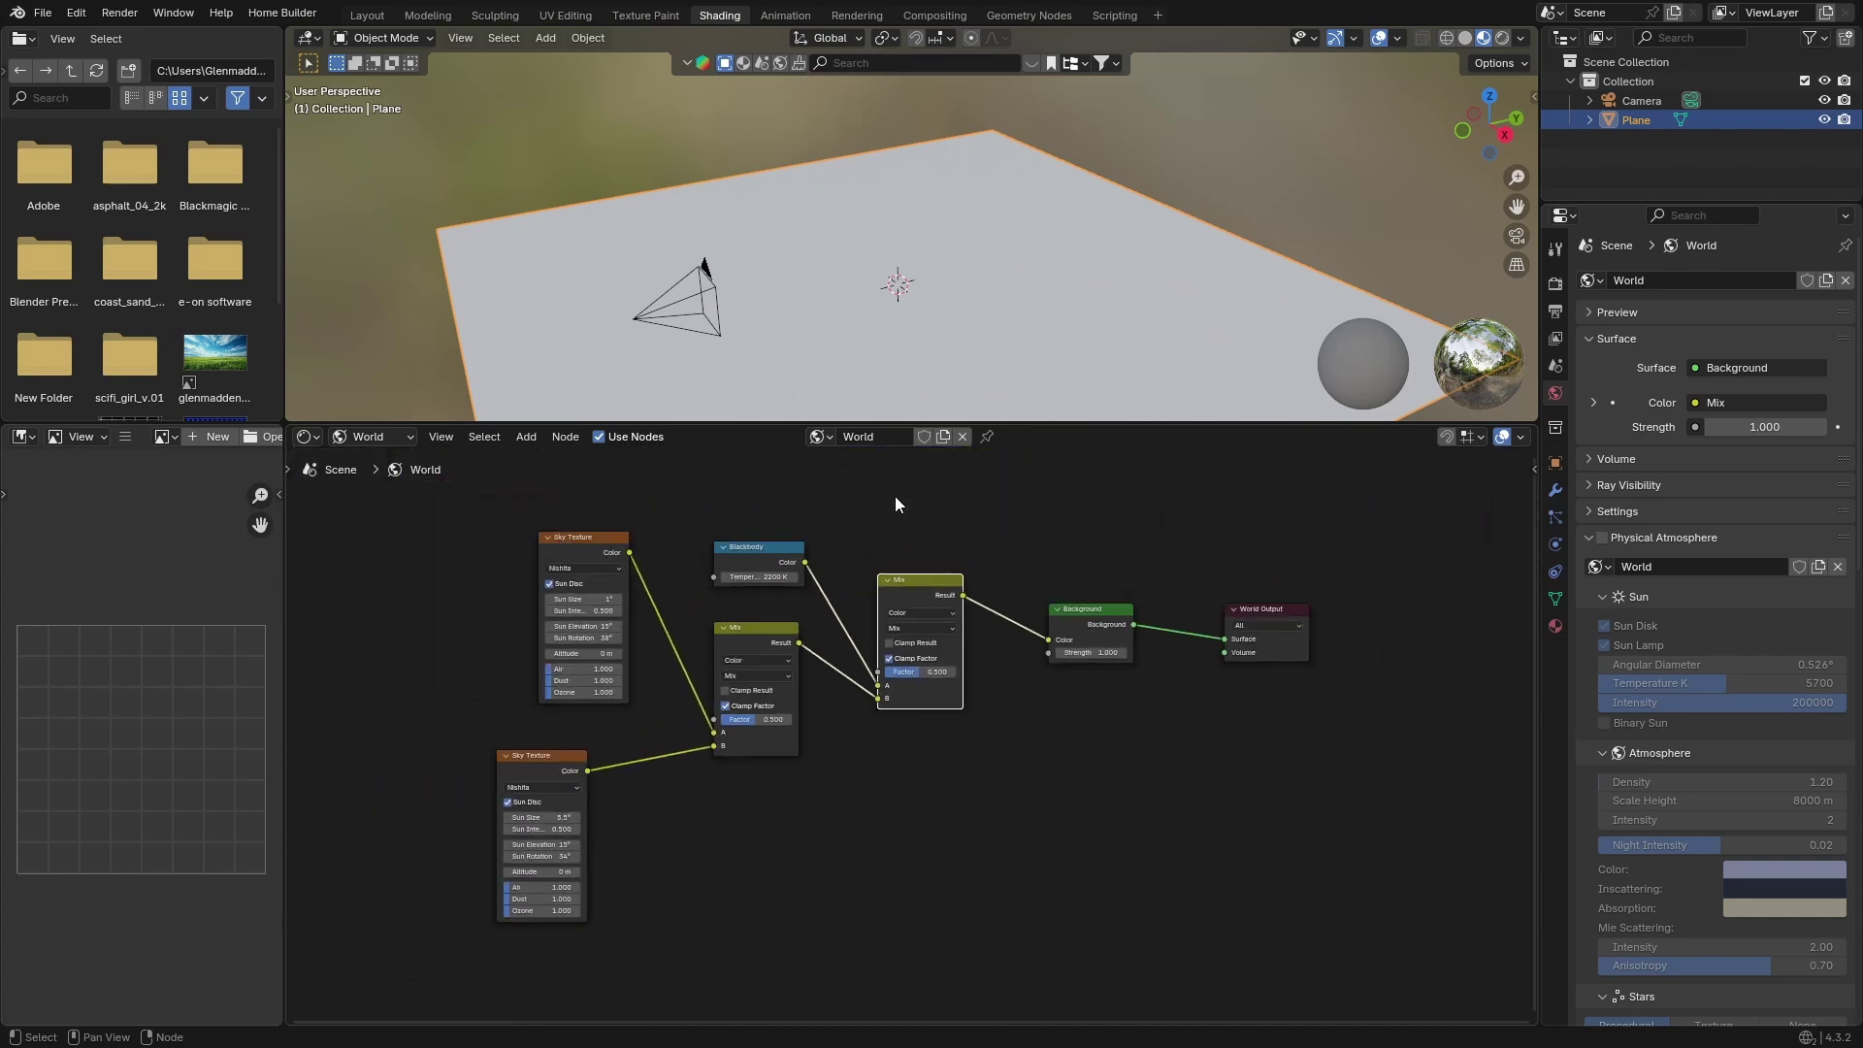
Step: Add a Light Path node and a second Background node below the first
key("shift+a")
left_click(895, 497)
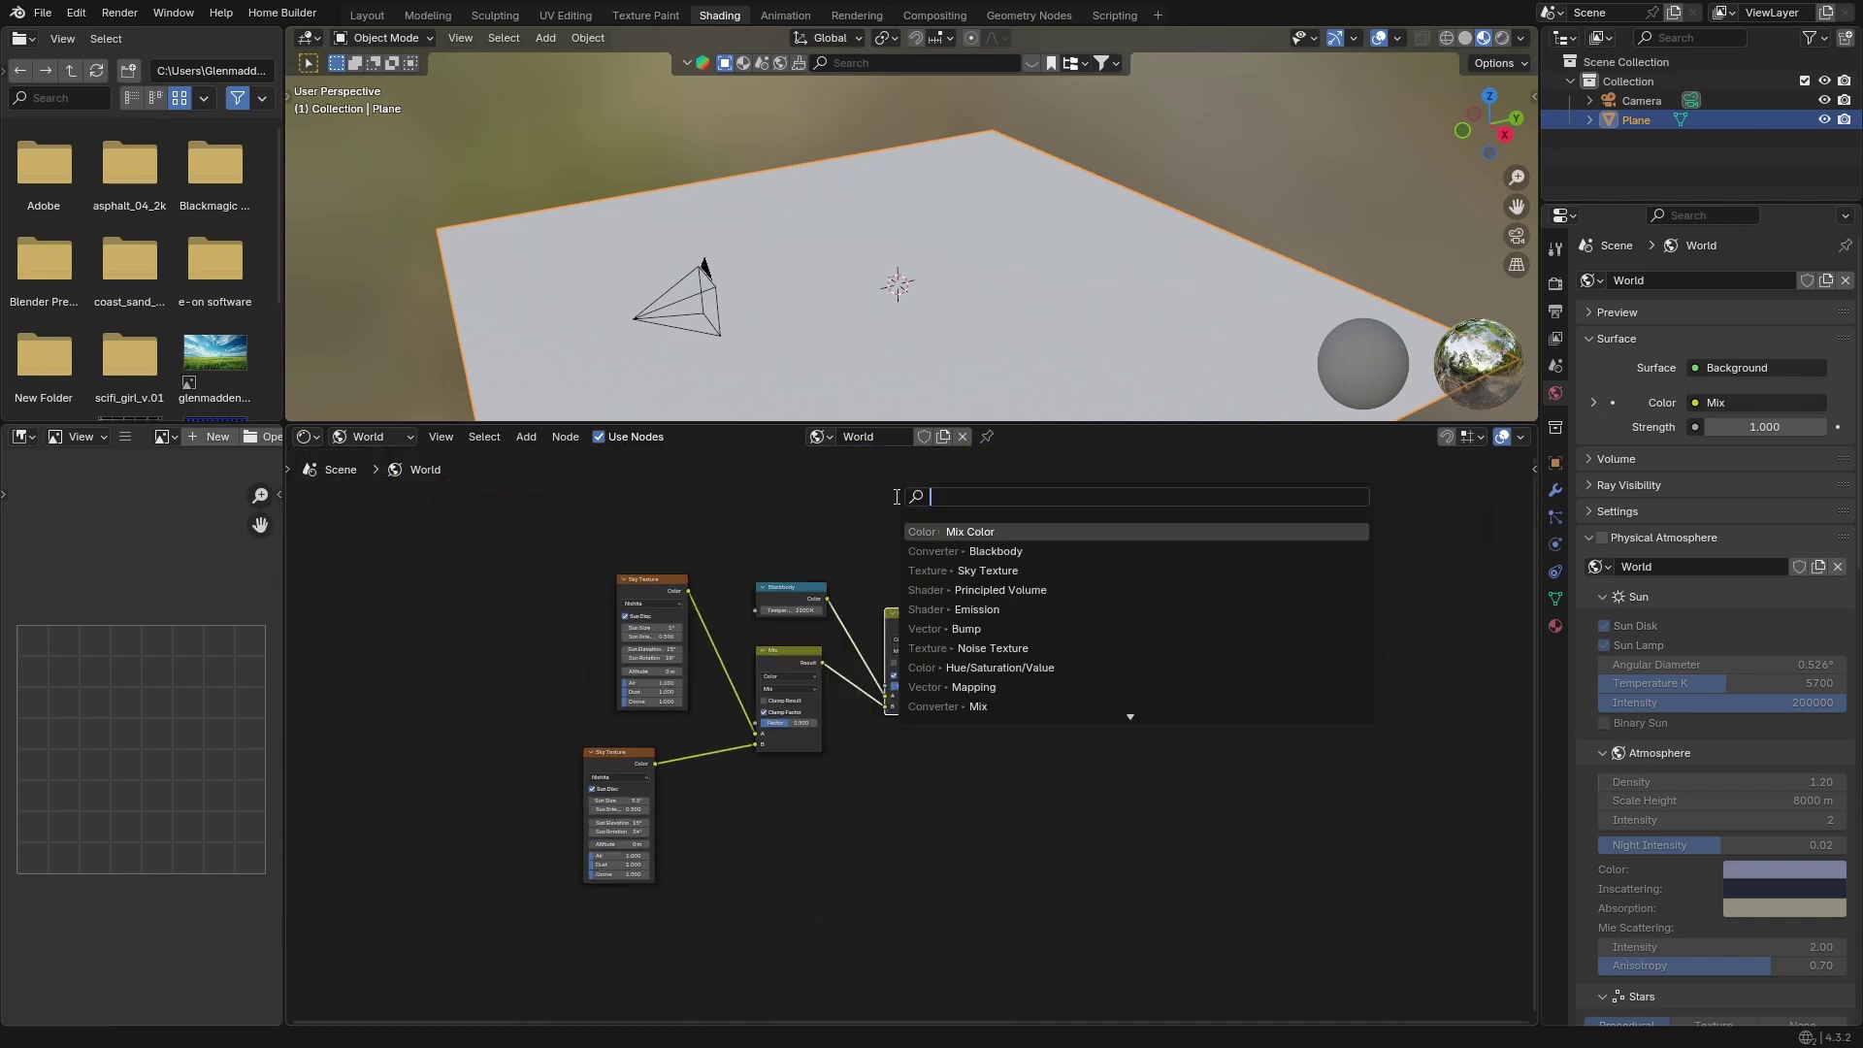
type("li")
key("Return")
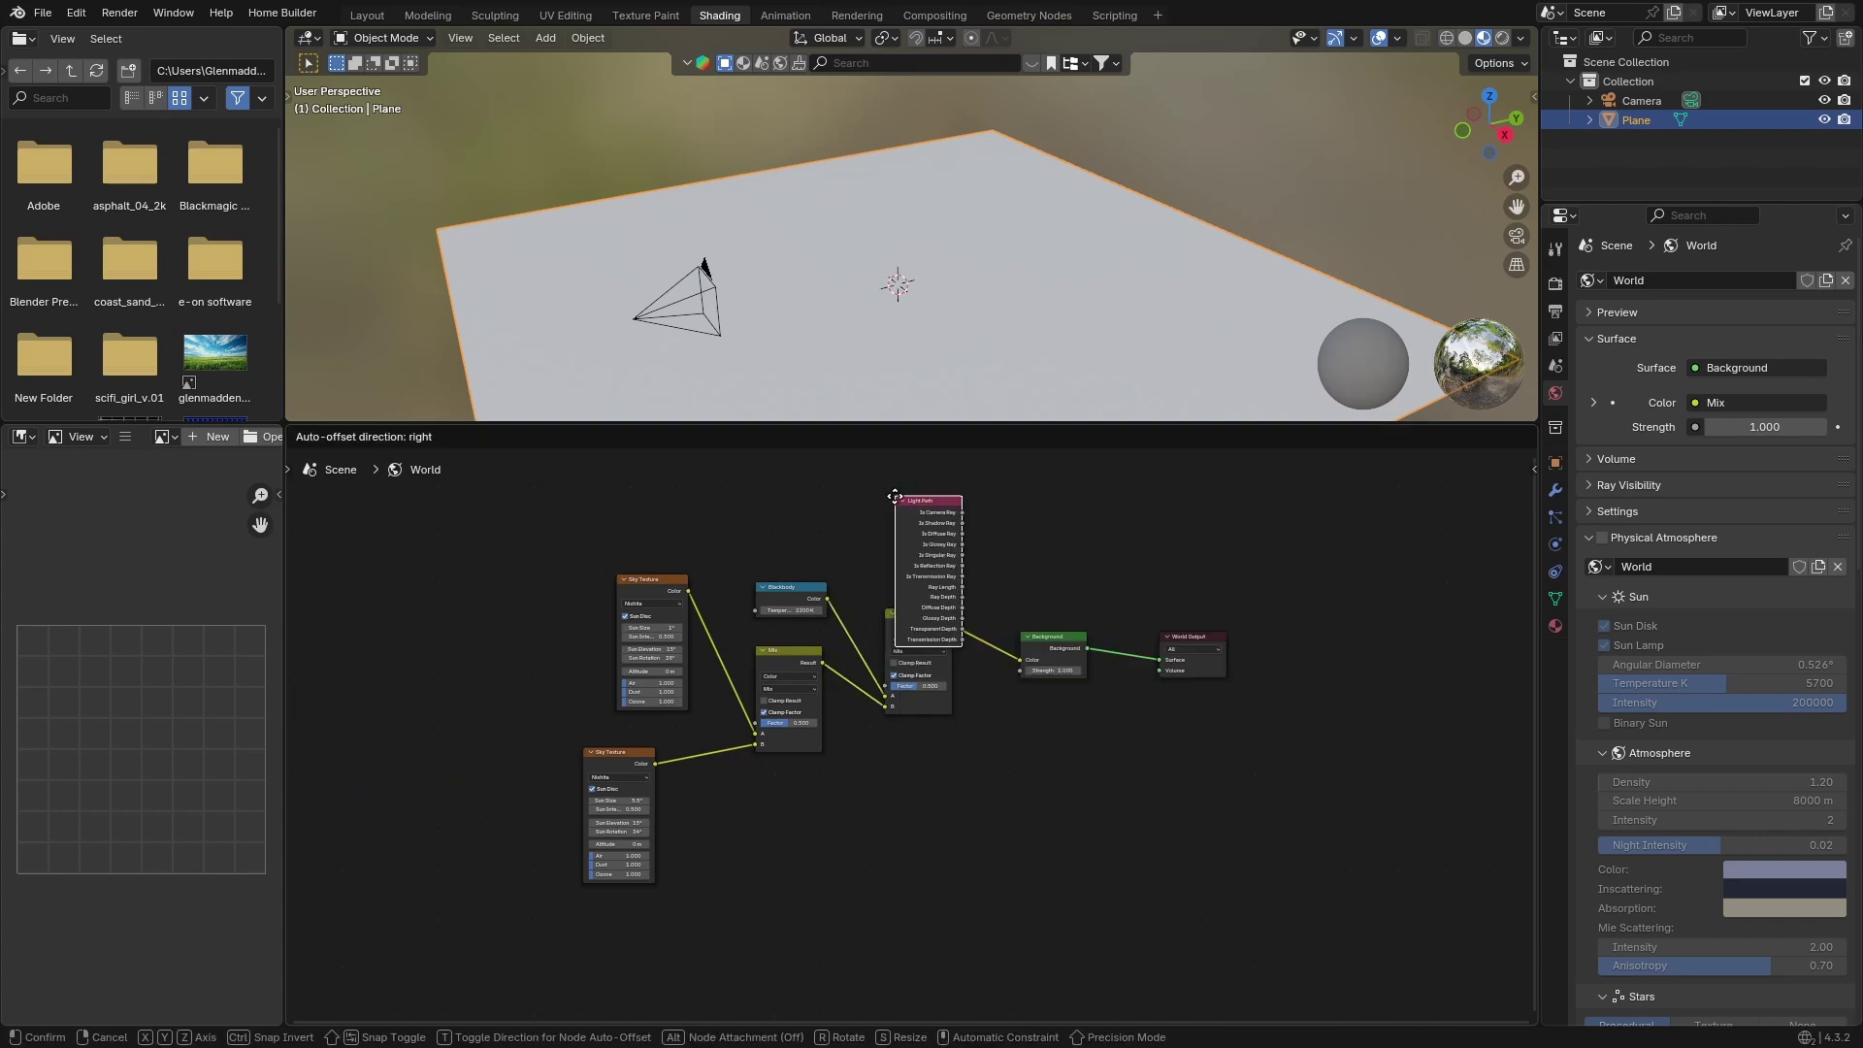
left_click(1044, 703)
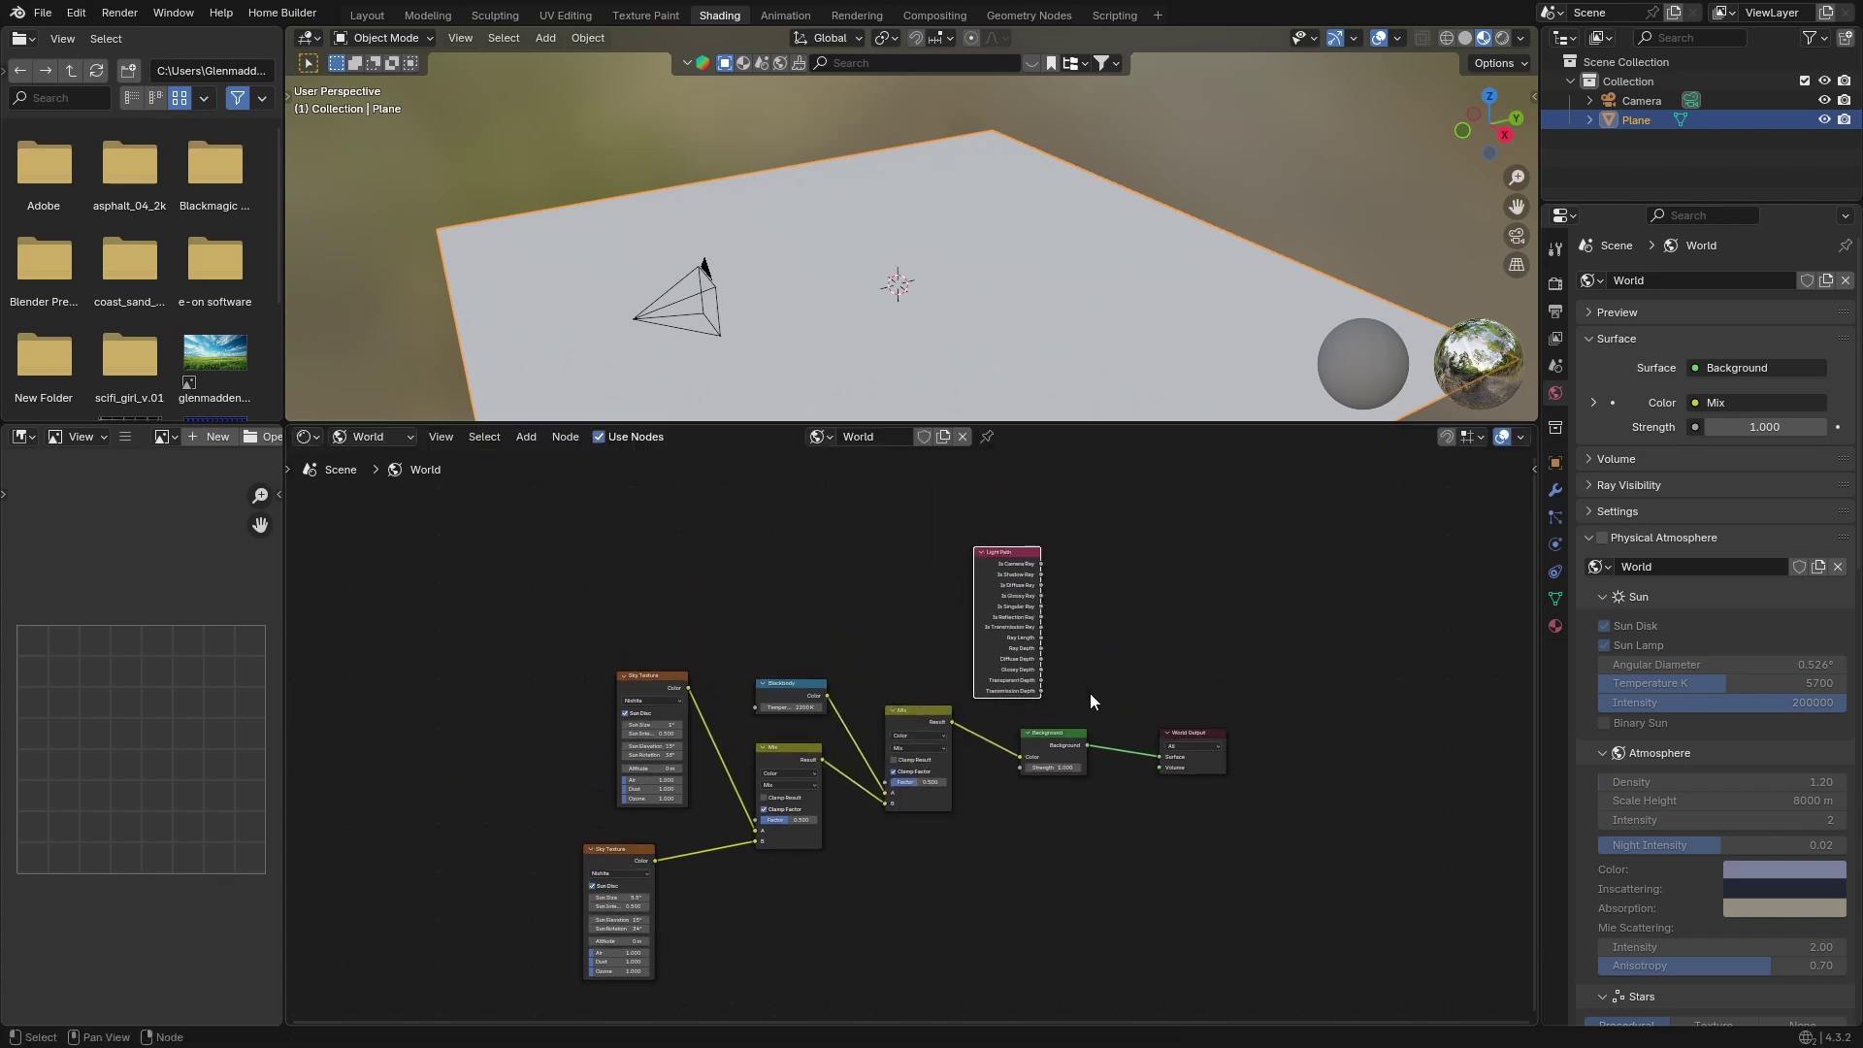
key("shift+a")
left_click(1077, 691)
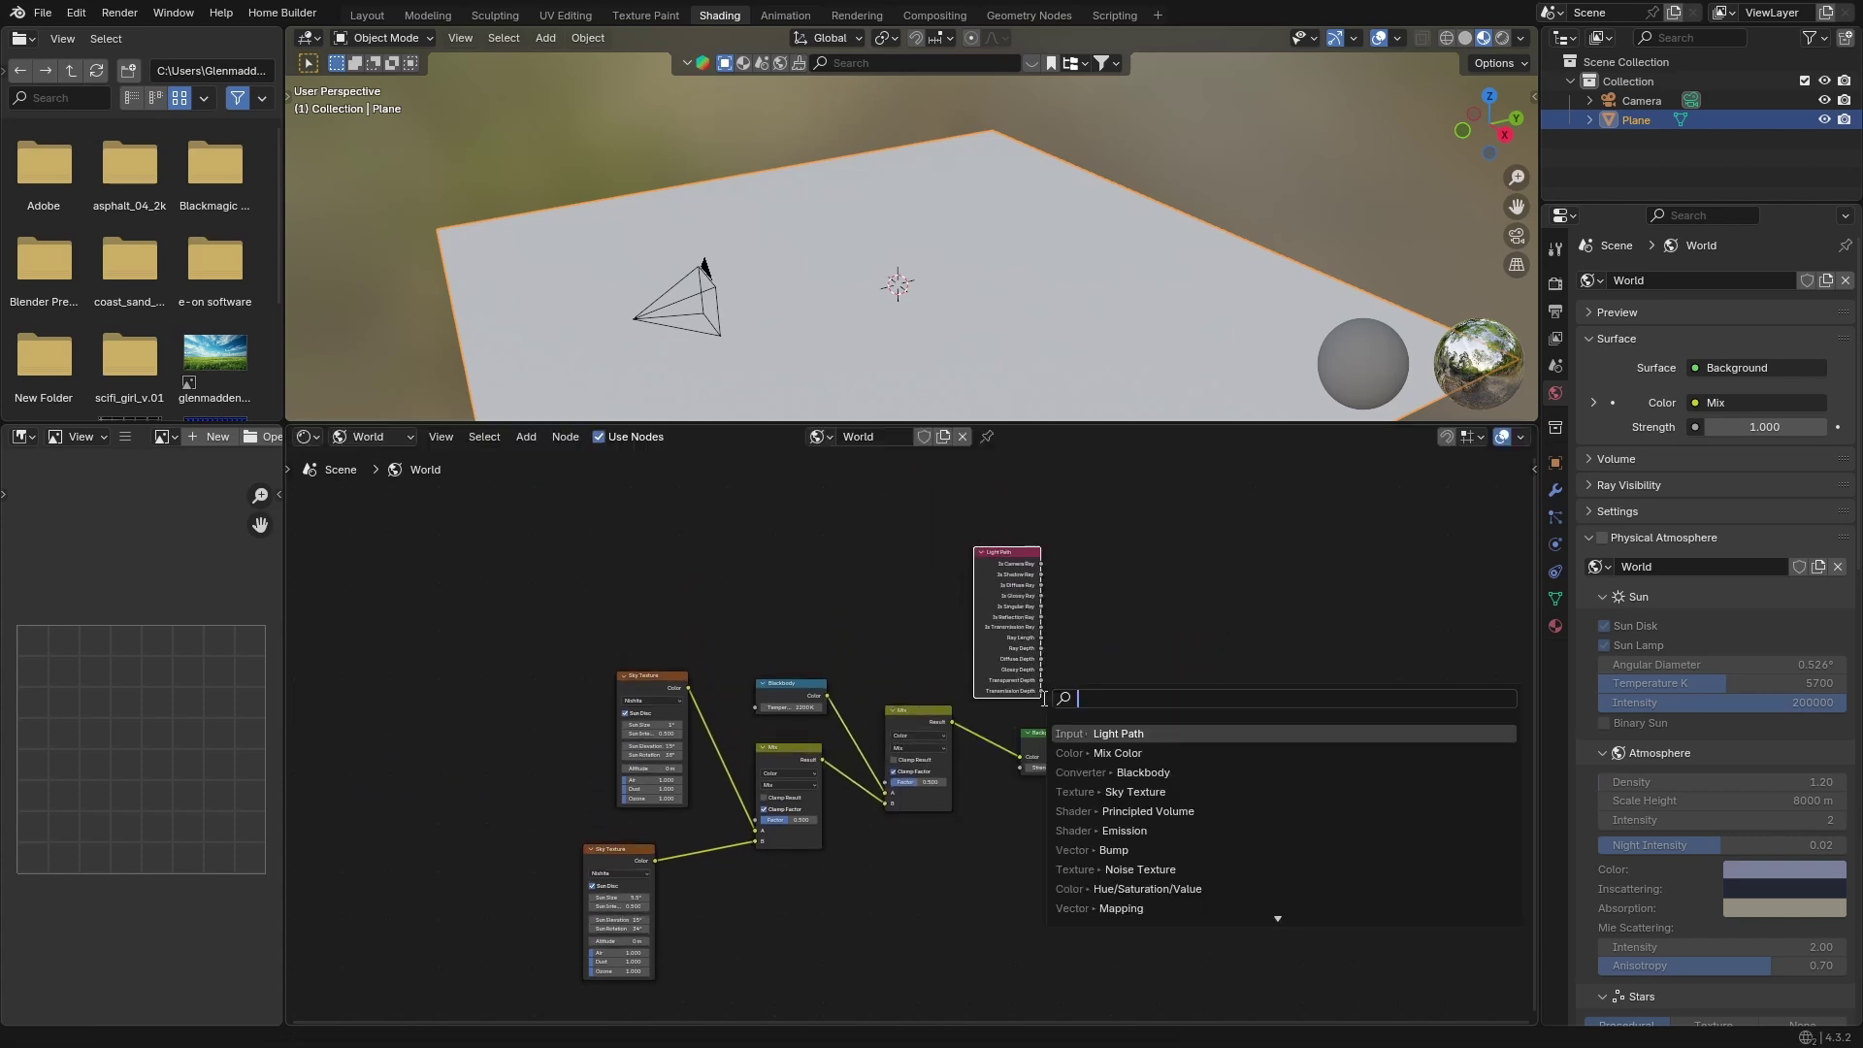
type("bac")
key("Return")
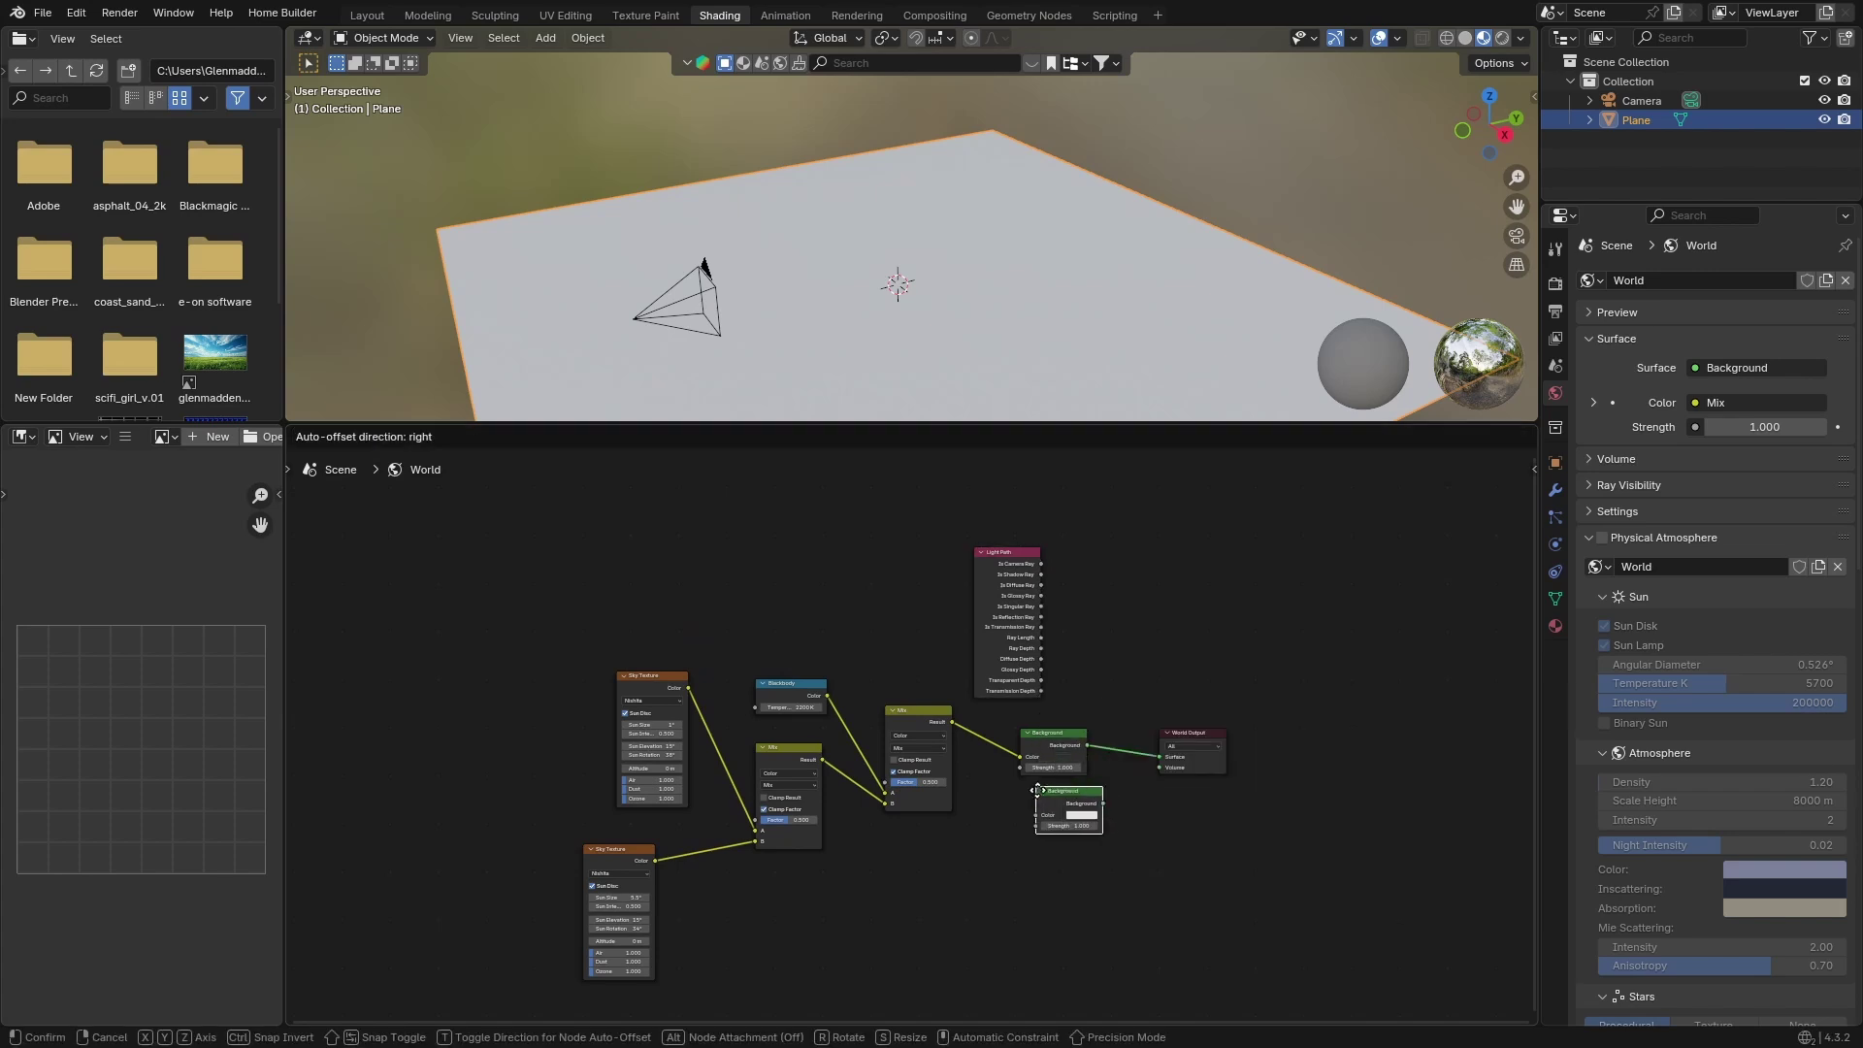
left_click(1020, 807)
Step: Add a Mix Shader and drive its Fac with Light Path's Is Glossy Ray
key("shift+a")
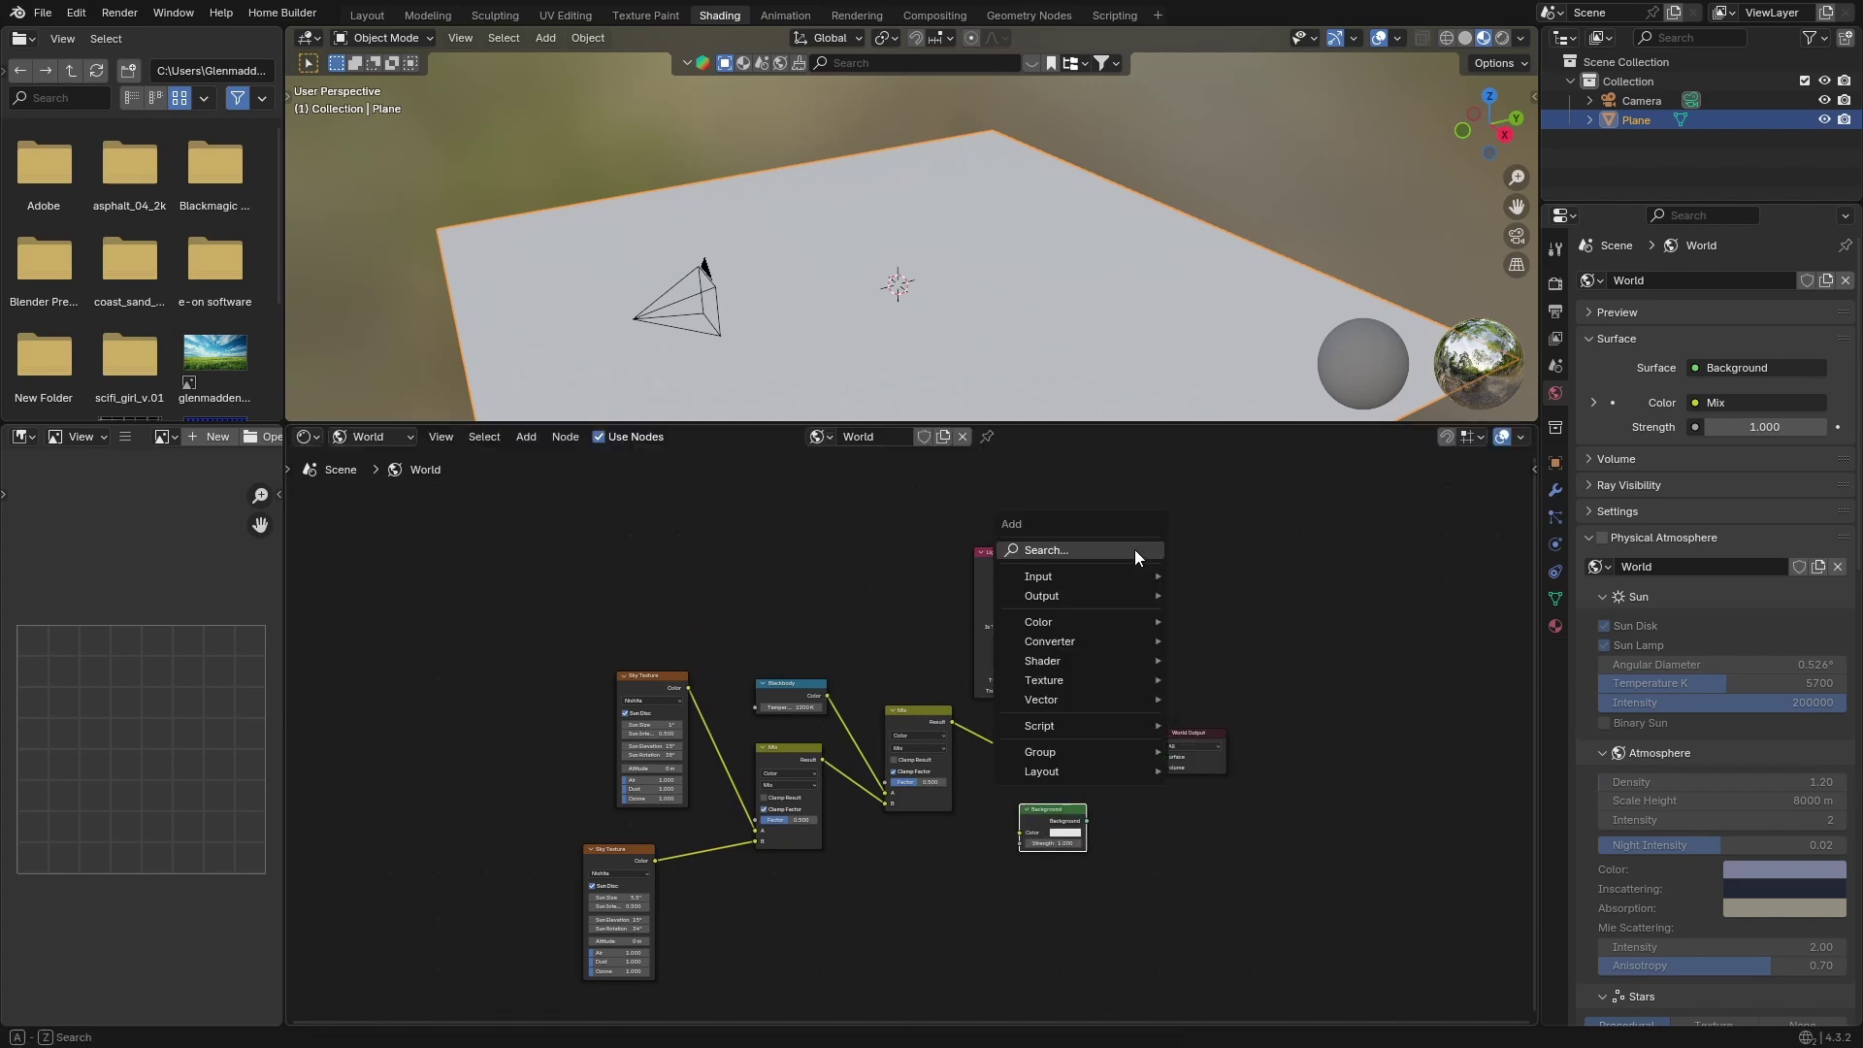
left_click(1133, 549)
type("mi")
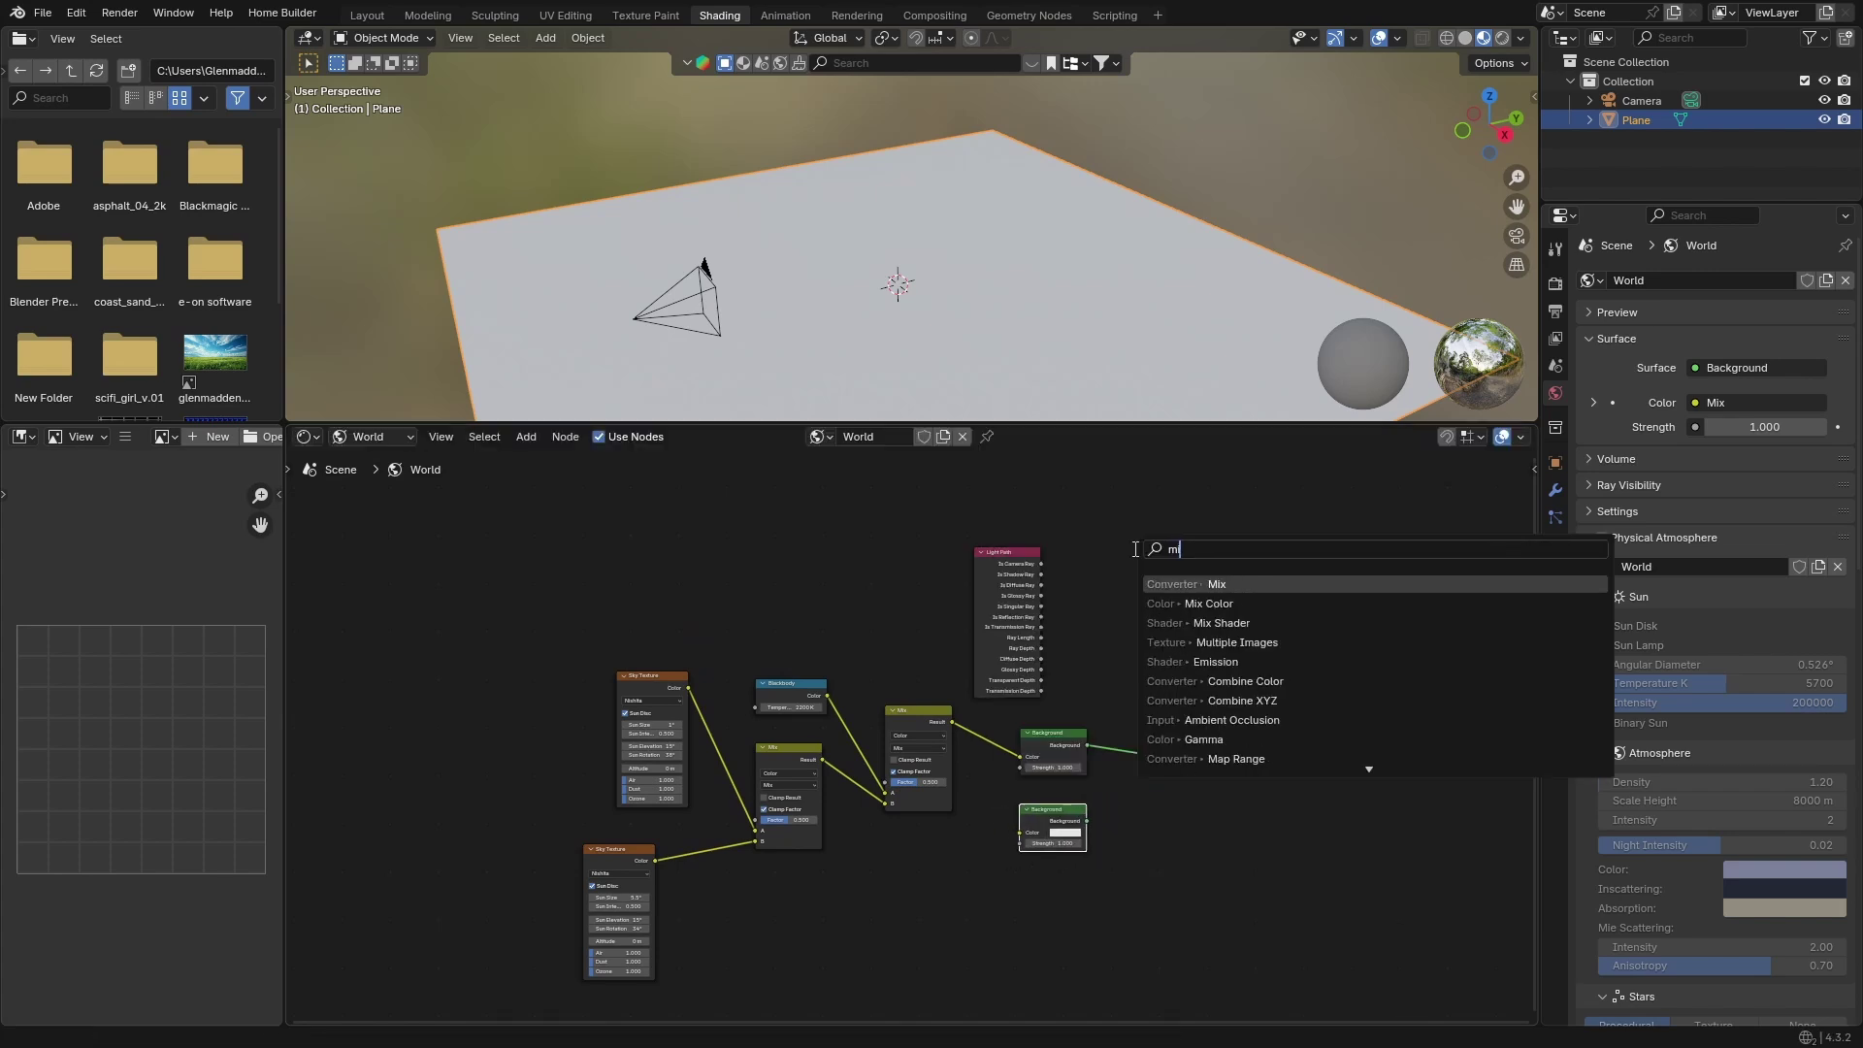
key("Down")
key("Down")
key("Return")
left_click(1130, 659)
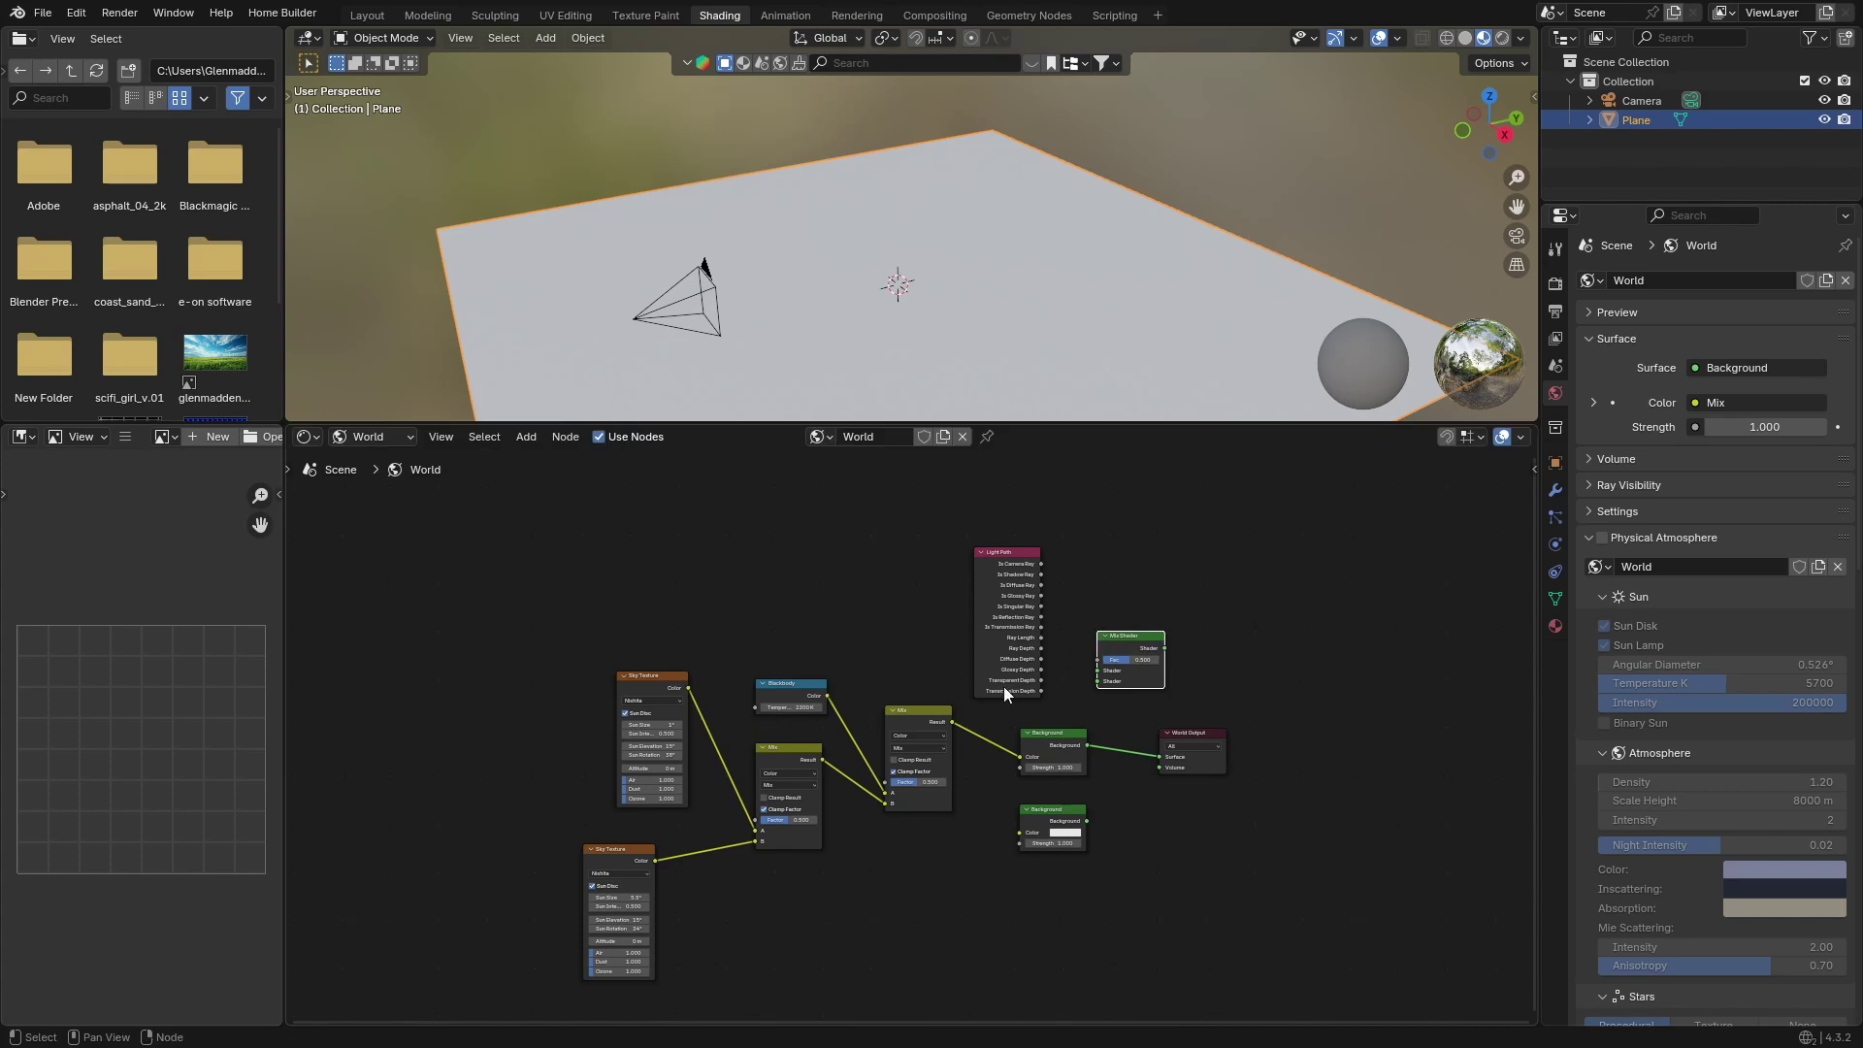
scroll(855, 623, "up", 2)
middle_click_drag(844, 613, 706, 579)
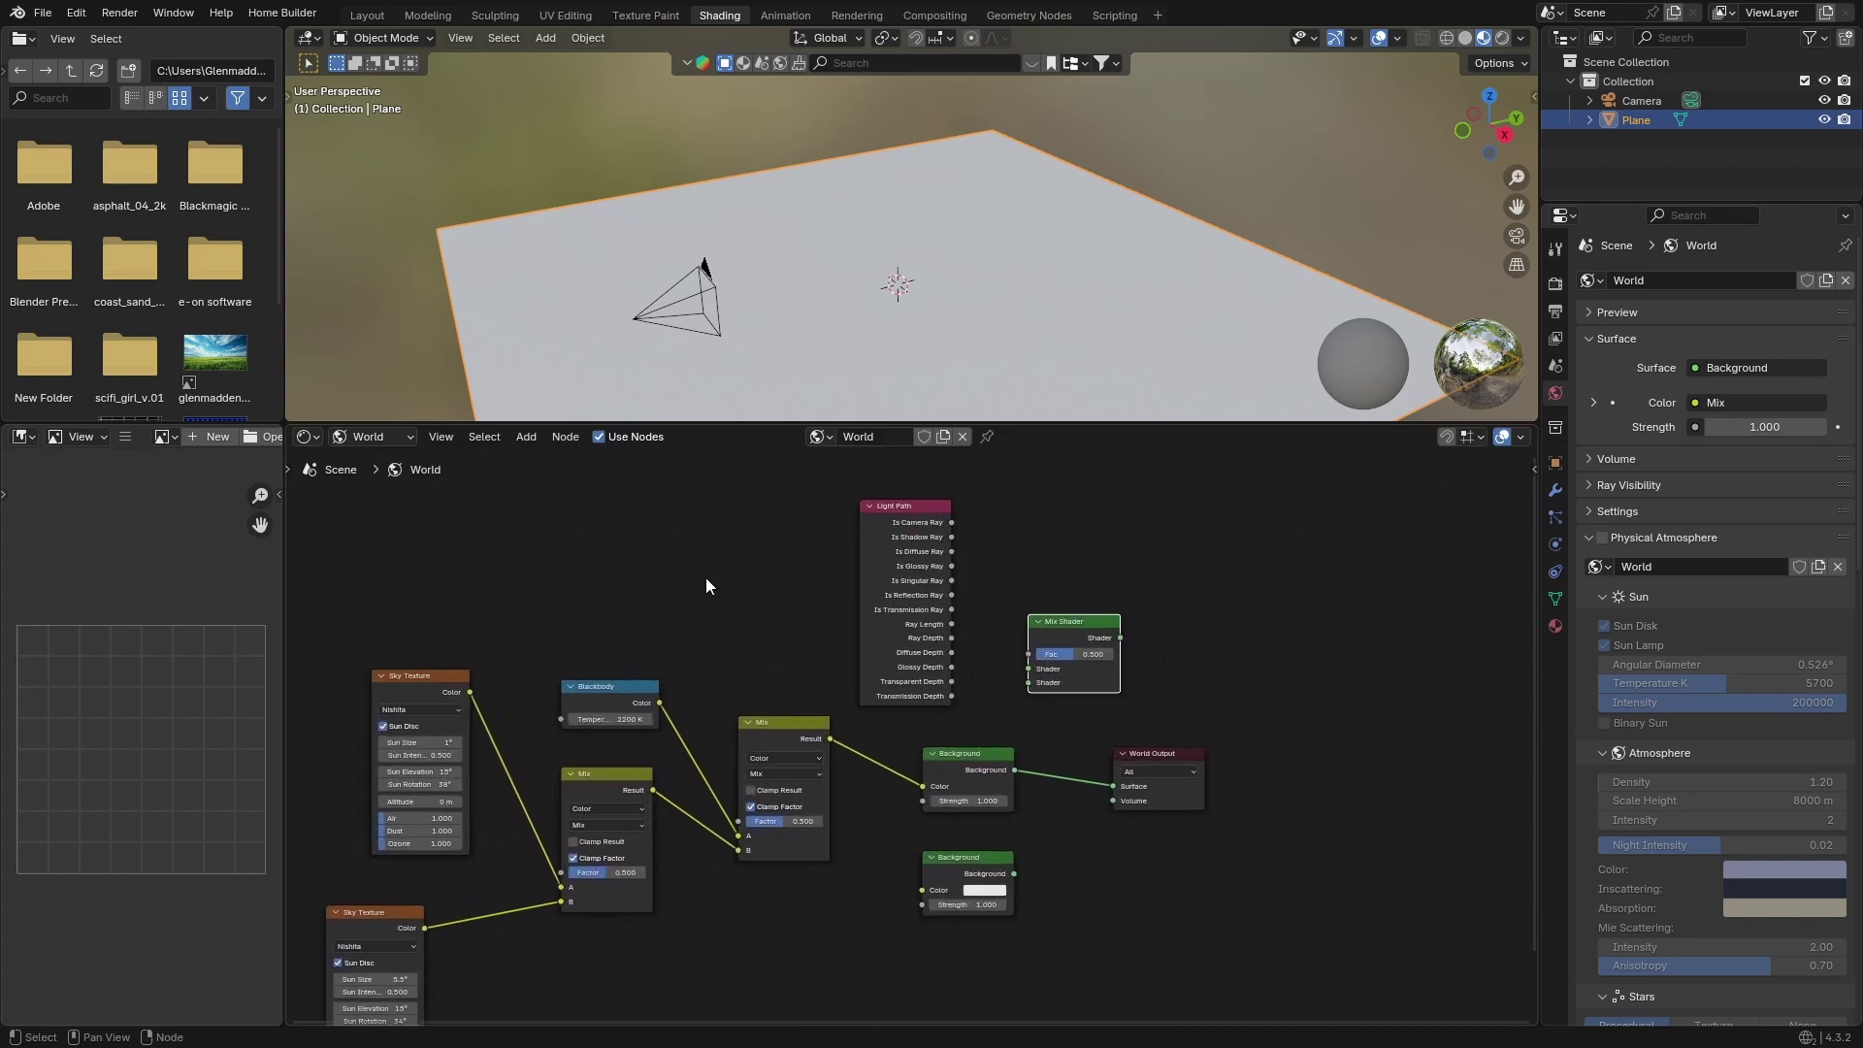
scroll(706, 578, "up", 2)
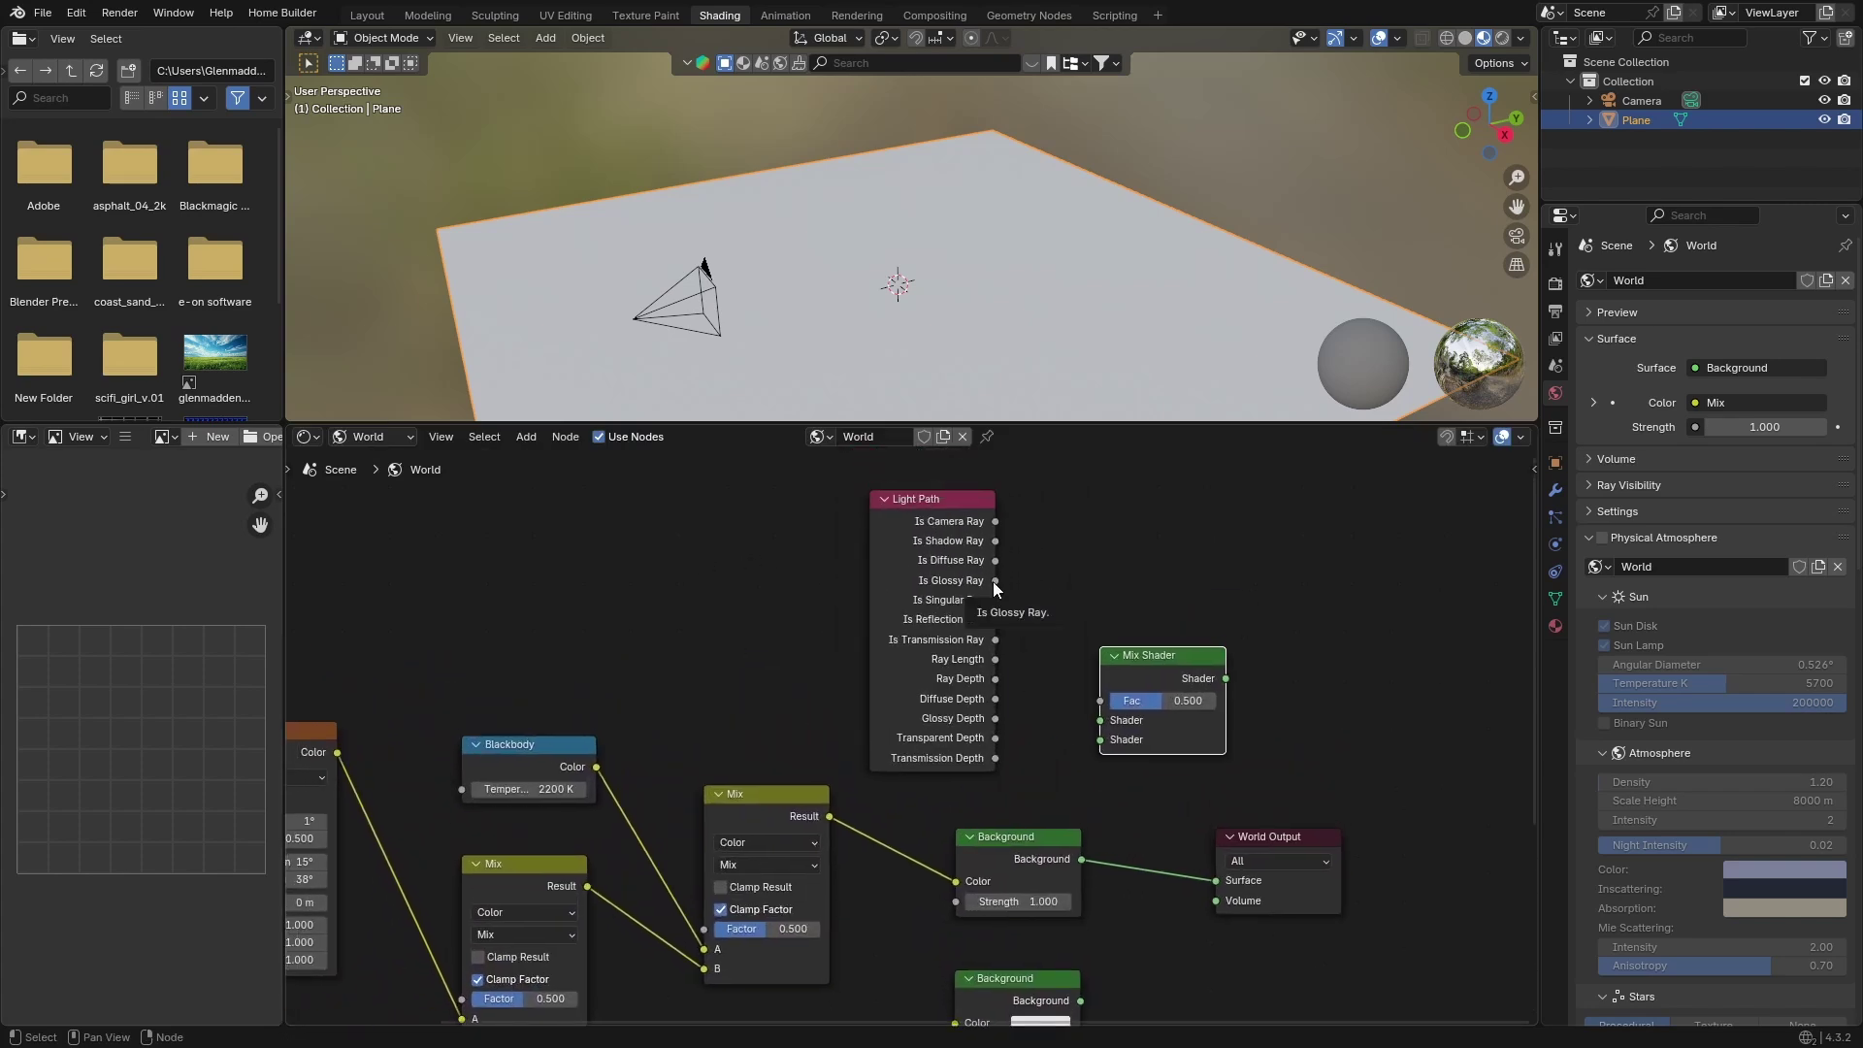
left_click_drag(992, 581, 1088, 675)
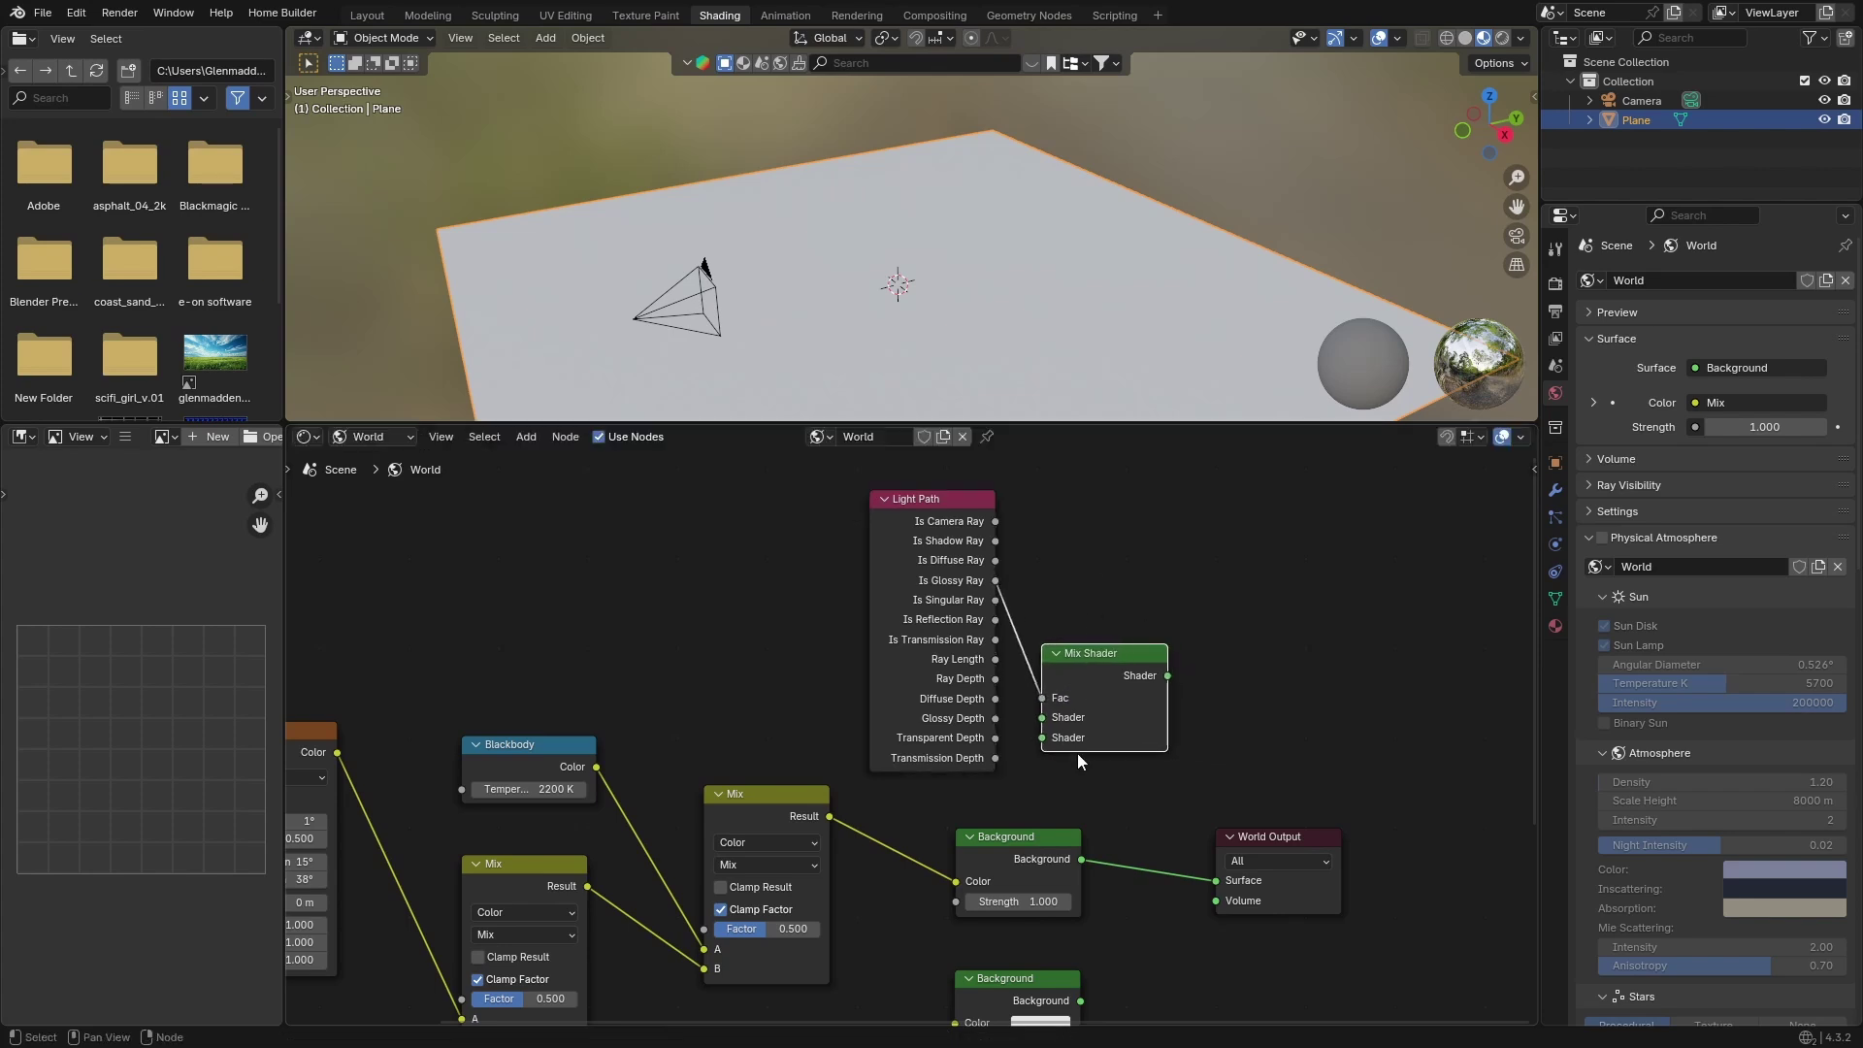
Step: Rearrange World Output, both Background nodes and the Mix Shader into a tidy layout
left_click_drag(1278, 881, 1375, 882)
left_click_drag(993, 885, 1195, 880)
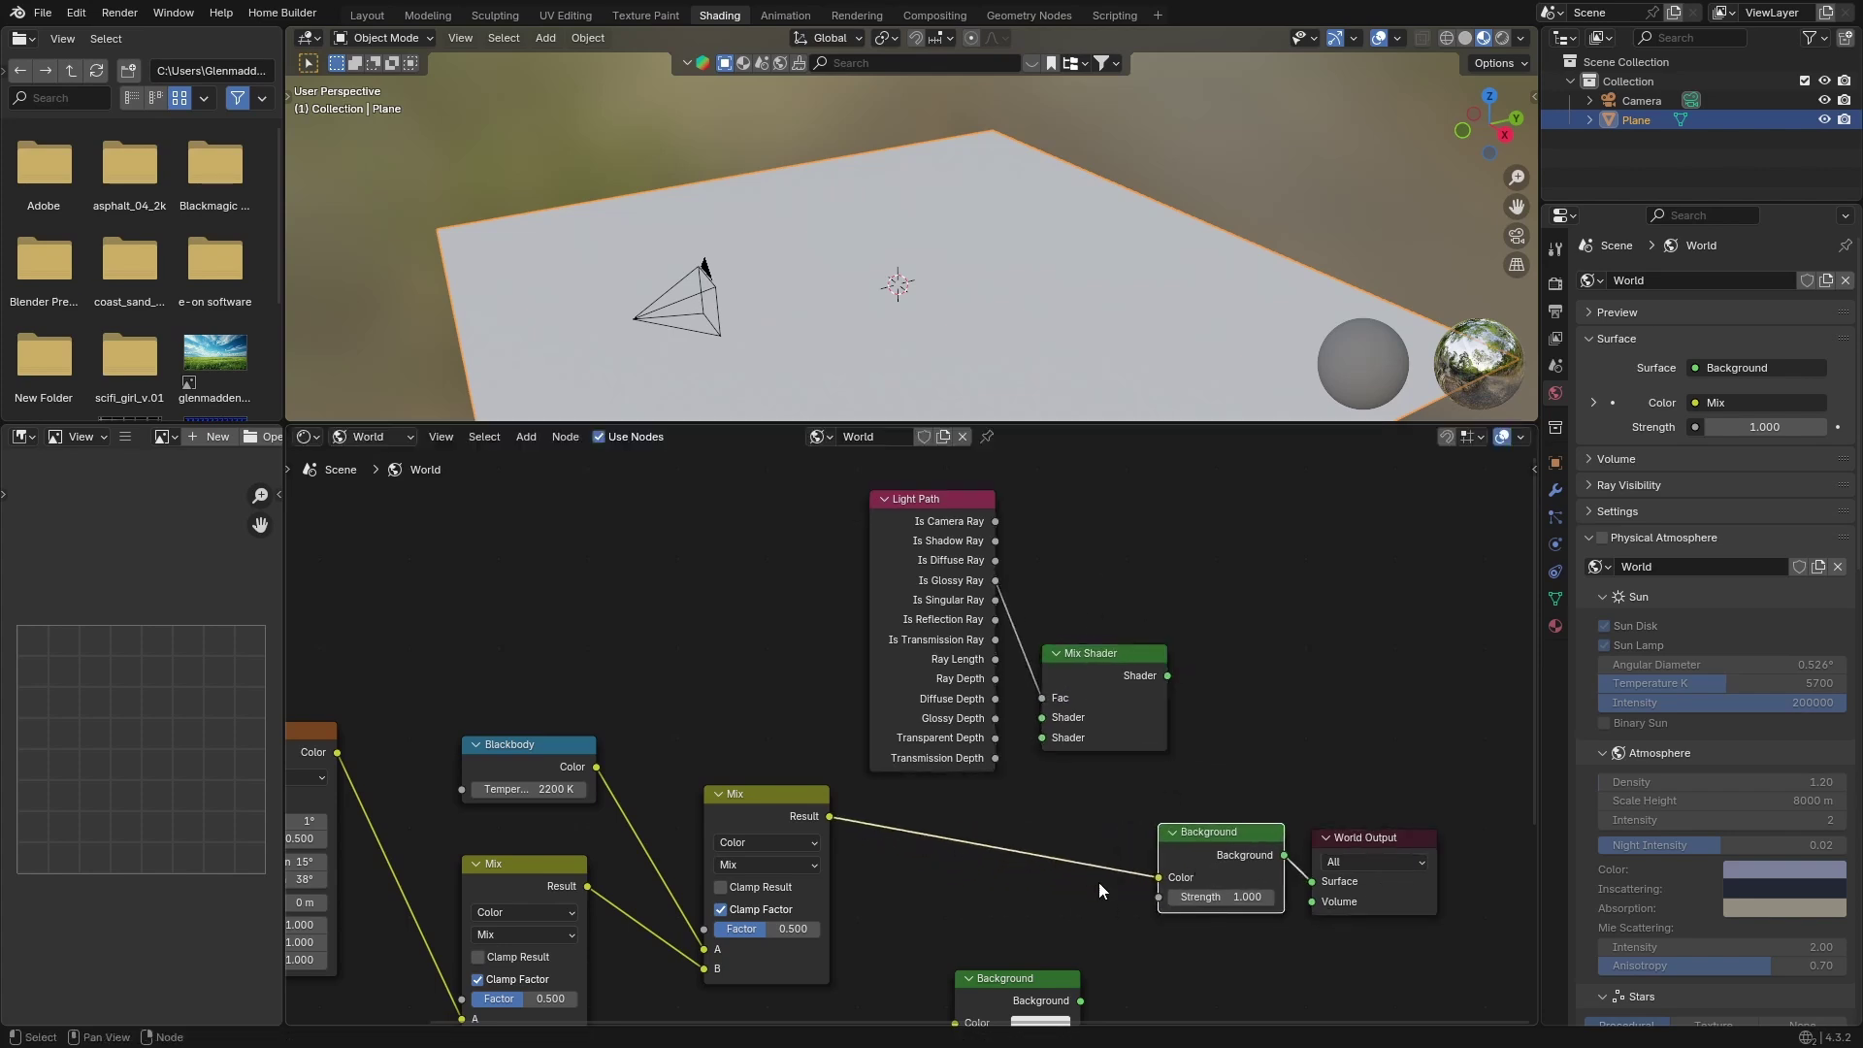
left_click_drag(984, 987, 1161, 958)
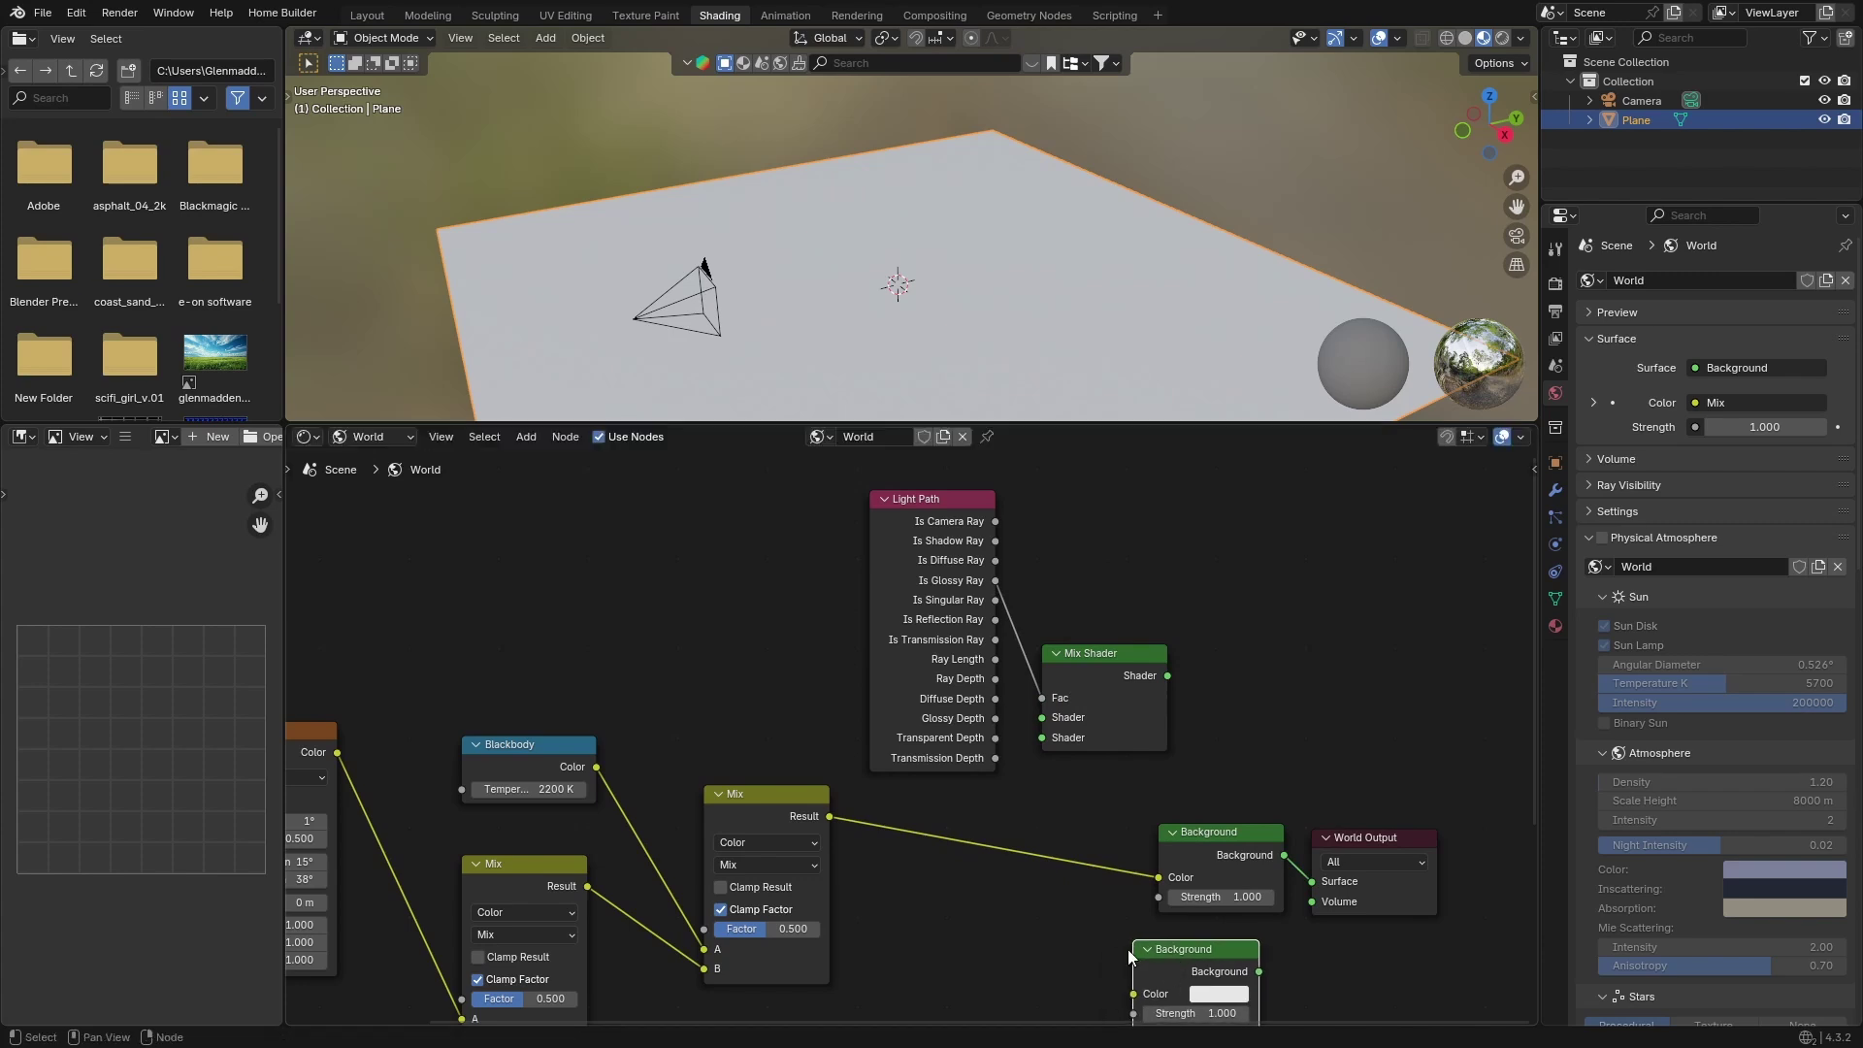
middle_click_drag(1180, 857, 1174, 731)
left_click_drag(1174, 737, 1020, 722)
left_click_drag(1155, 852, 1018, 858)
left_click_drag(1100, 573, 1239, 647)
Step: Wire both Backgrounds into the Mix Shader, its output to World Output Surface, then render the viewport
left_click_drag(1304, 753, 1174, 666)
left_click_drag(1115, 850, 1175, 685)
left_click_drag(1376, 765, 1434, 728)
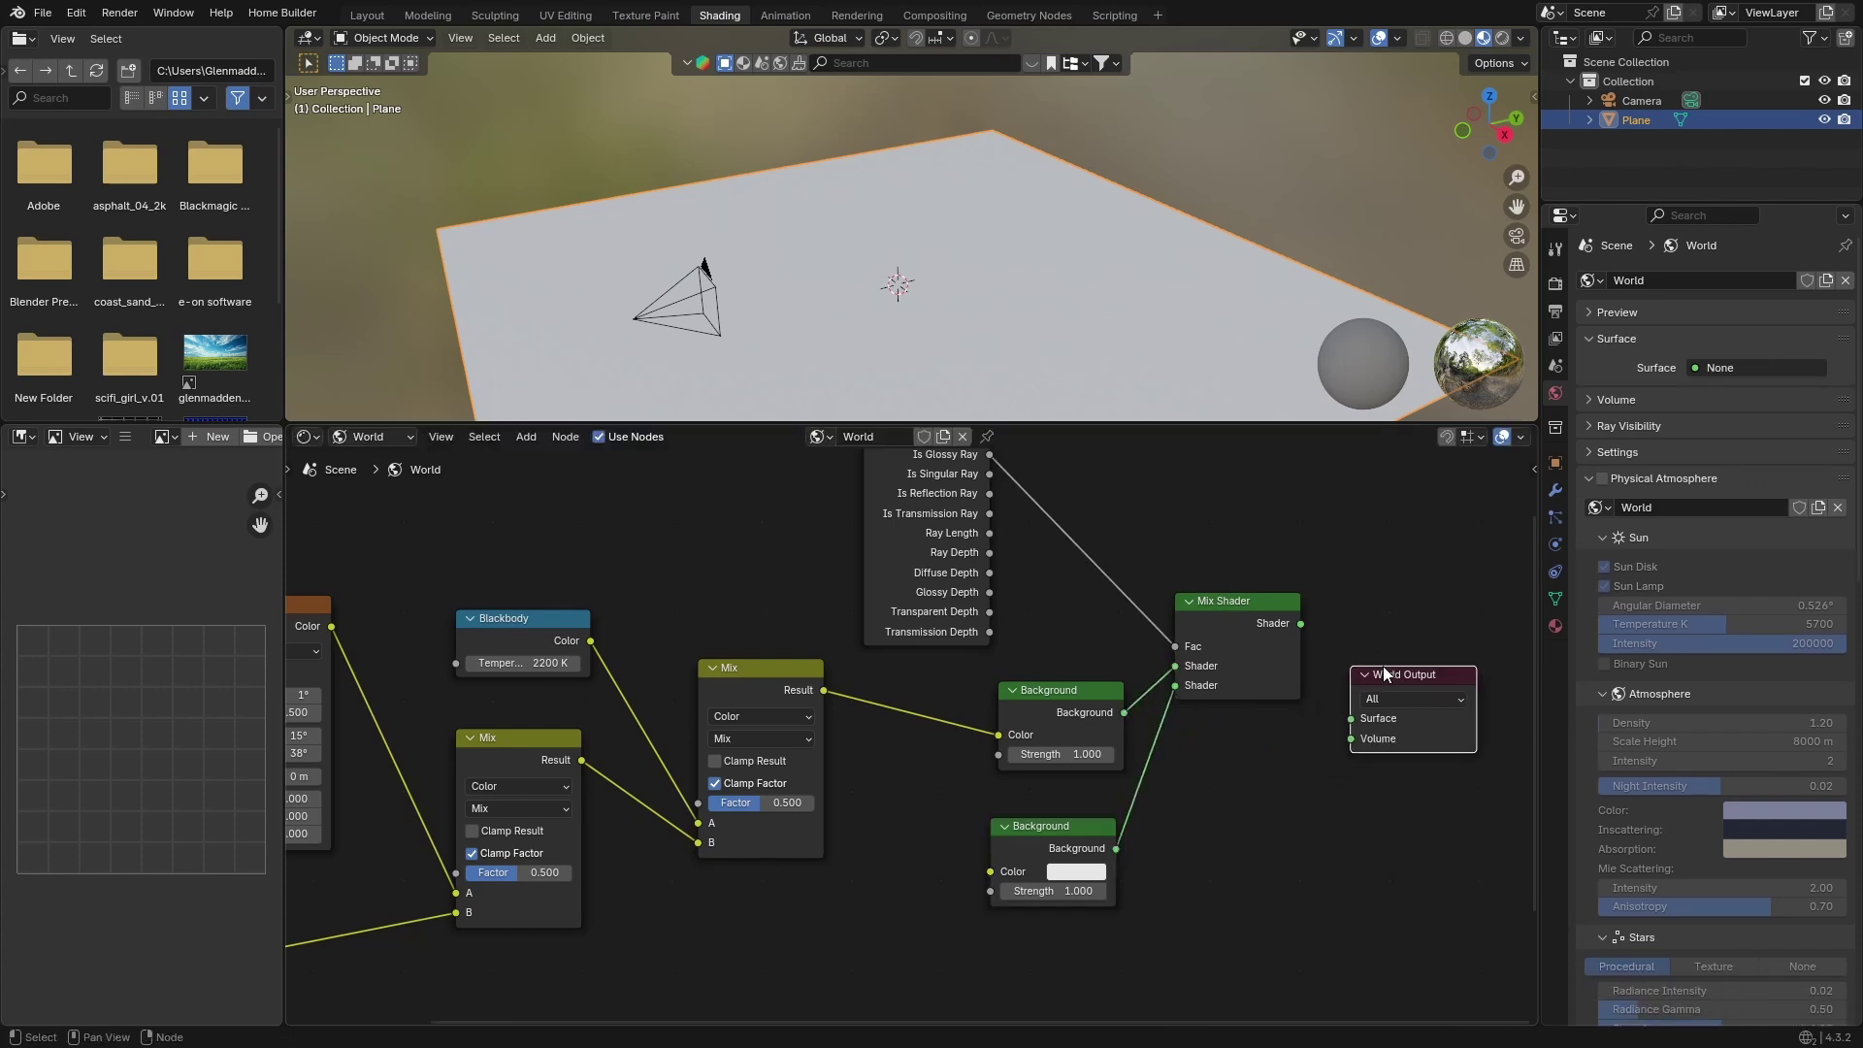
left_click_drag(1303, 623, 1351, 719)
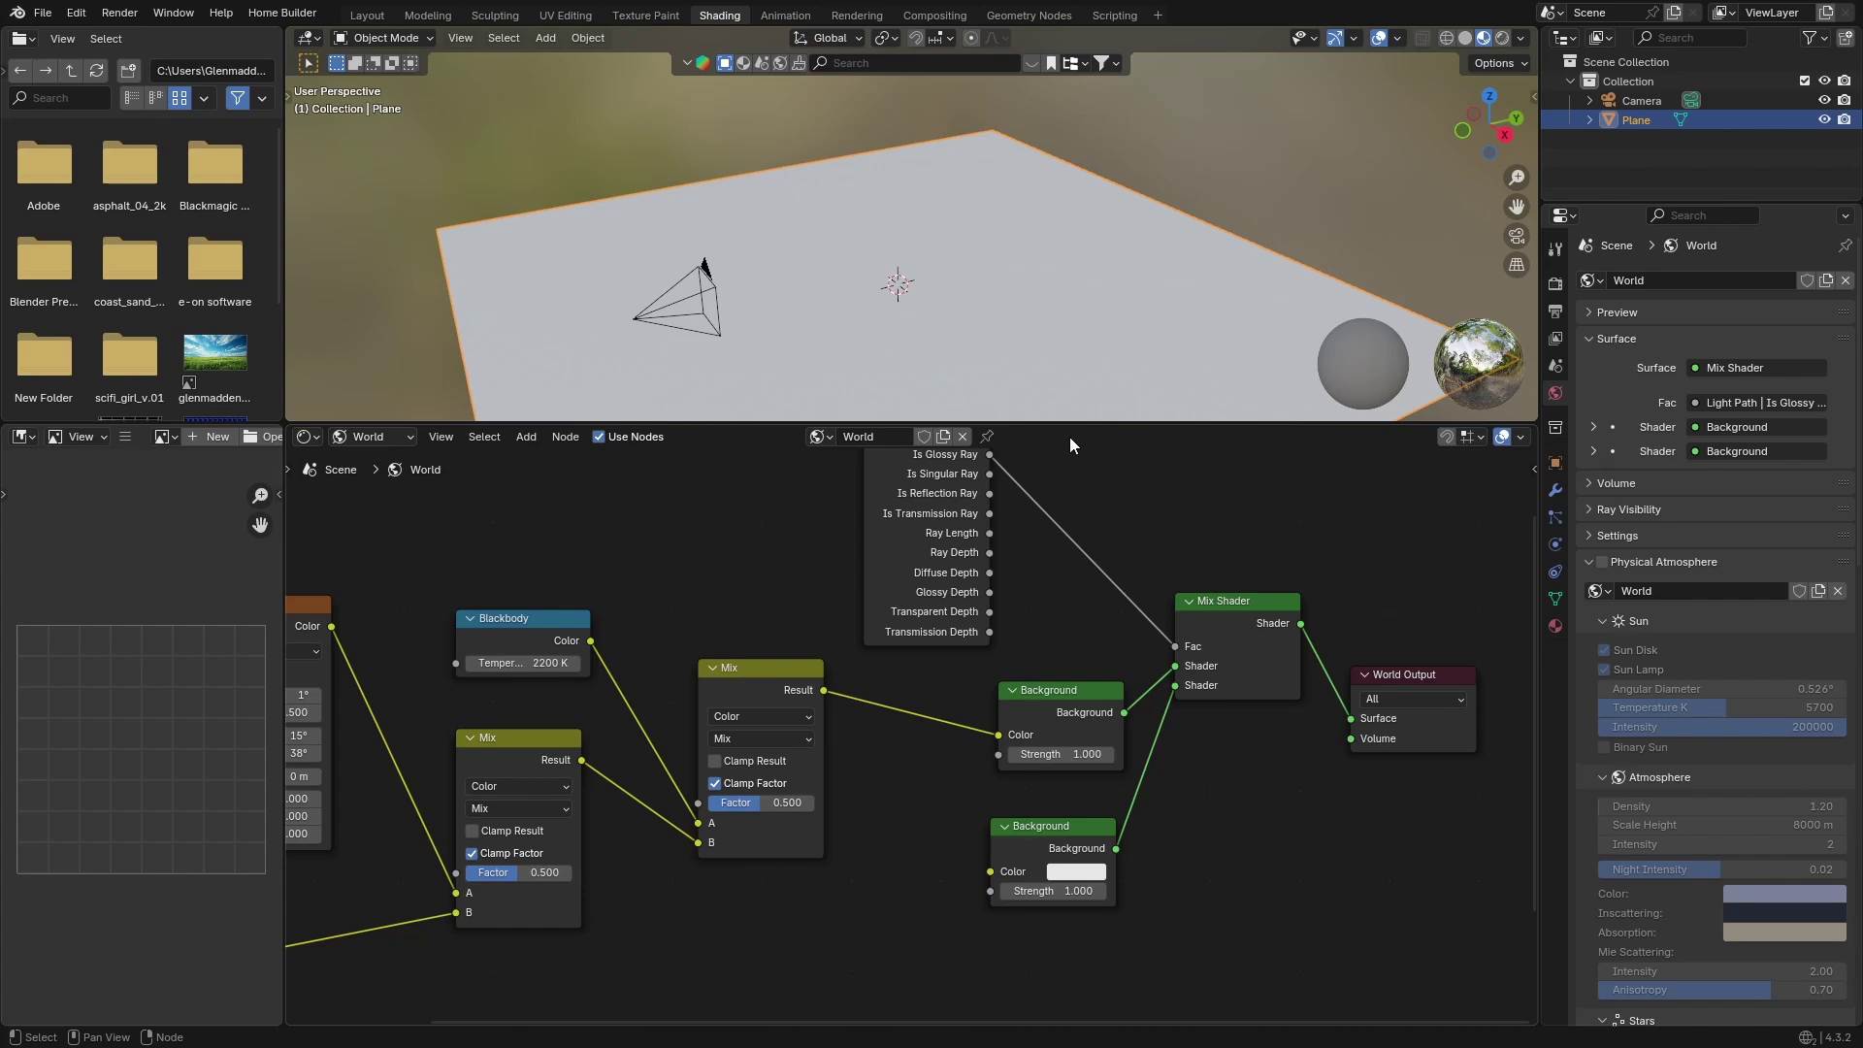
left_click(1501, 39)
left_click(1499, 37)
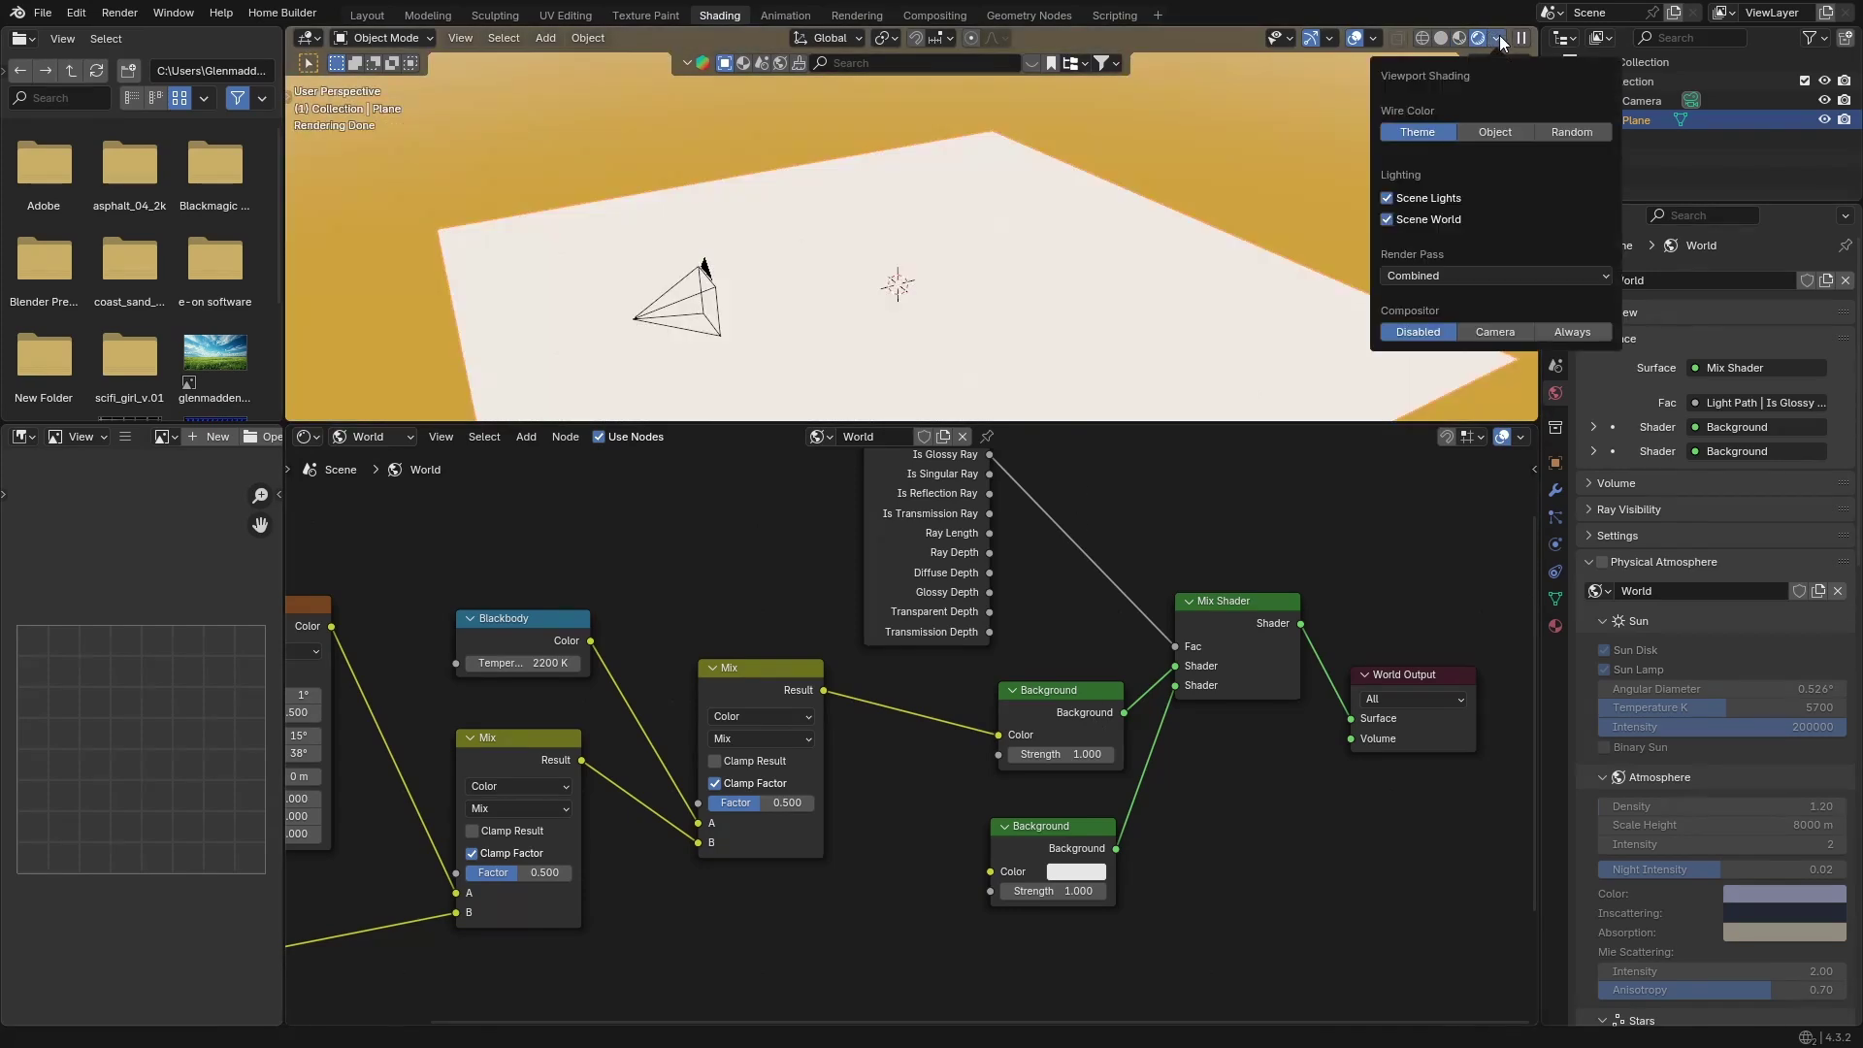
Step: View the scene in Layout with rendered shading, orbiting down to a horizon view
left_click(363, 17)
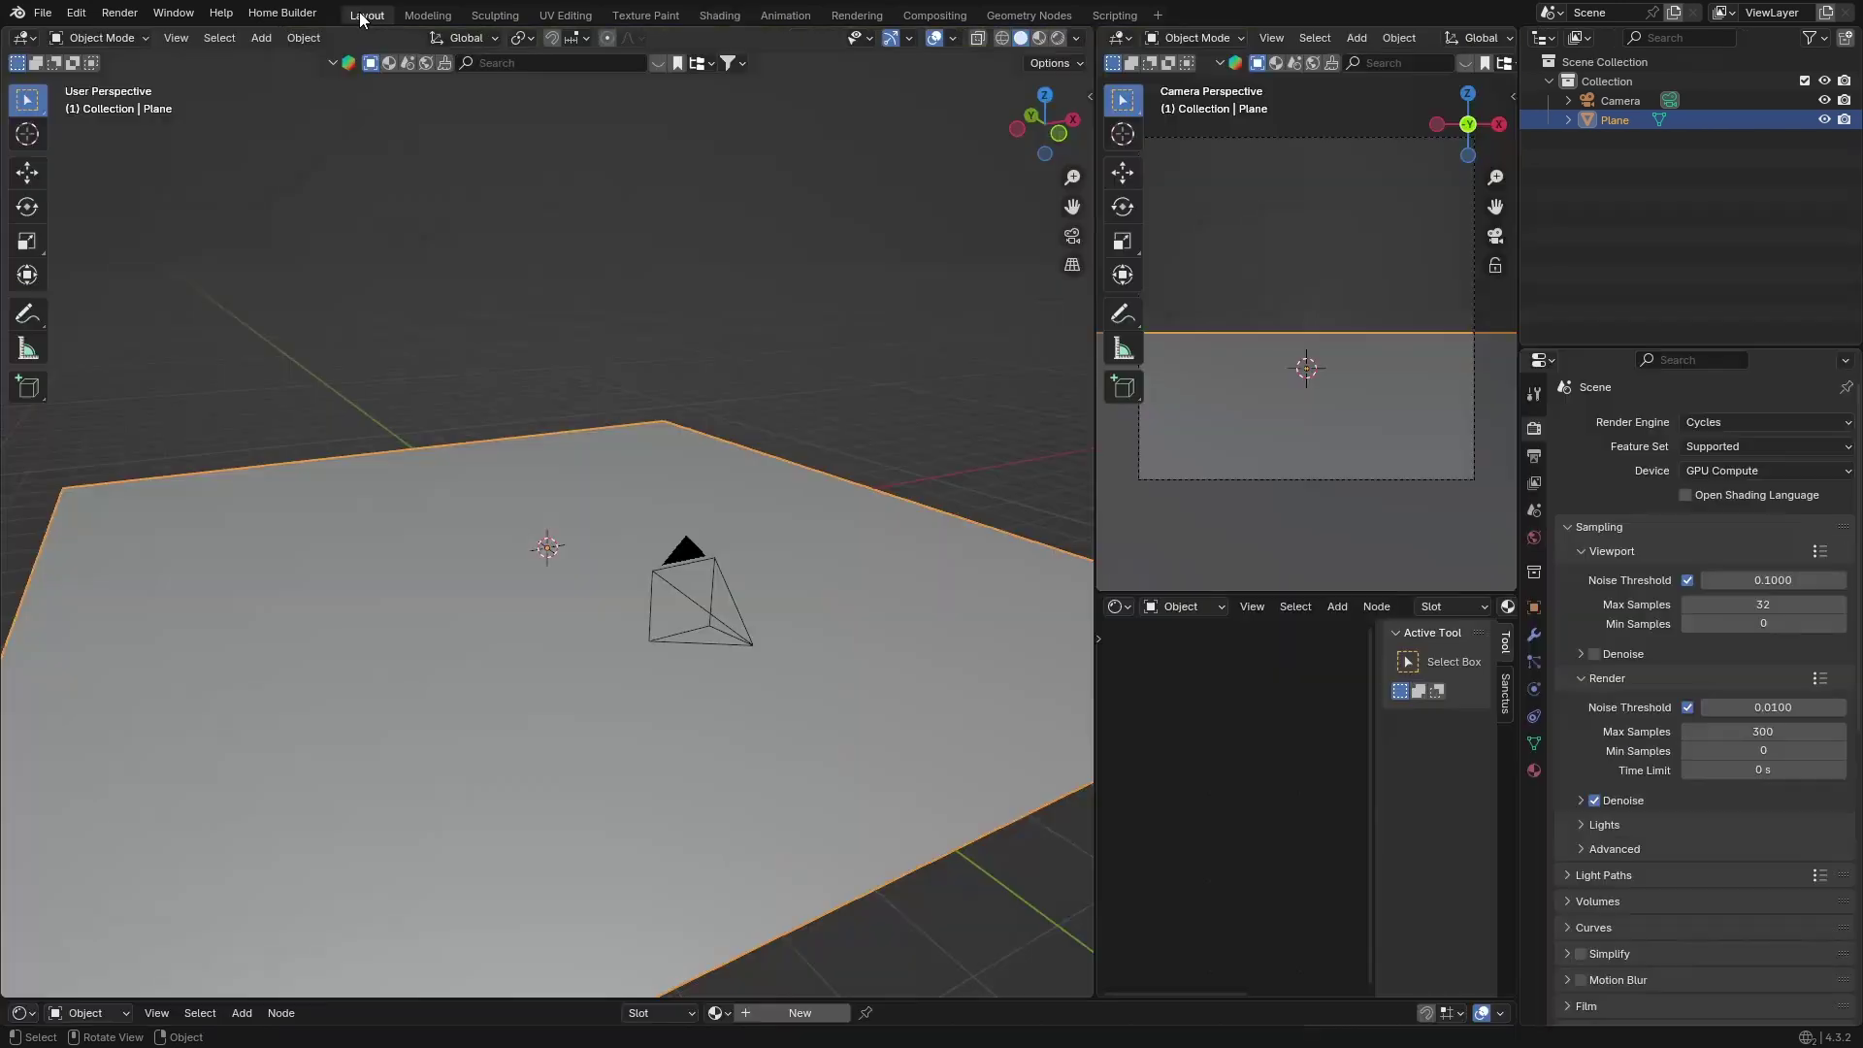
left_click(1058, 38)
middle_click_drag(627, 411, 718, 417)
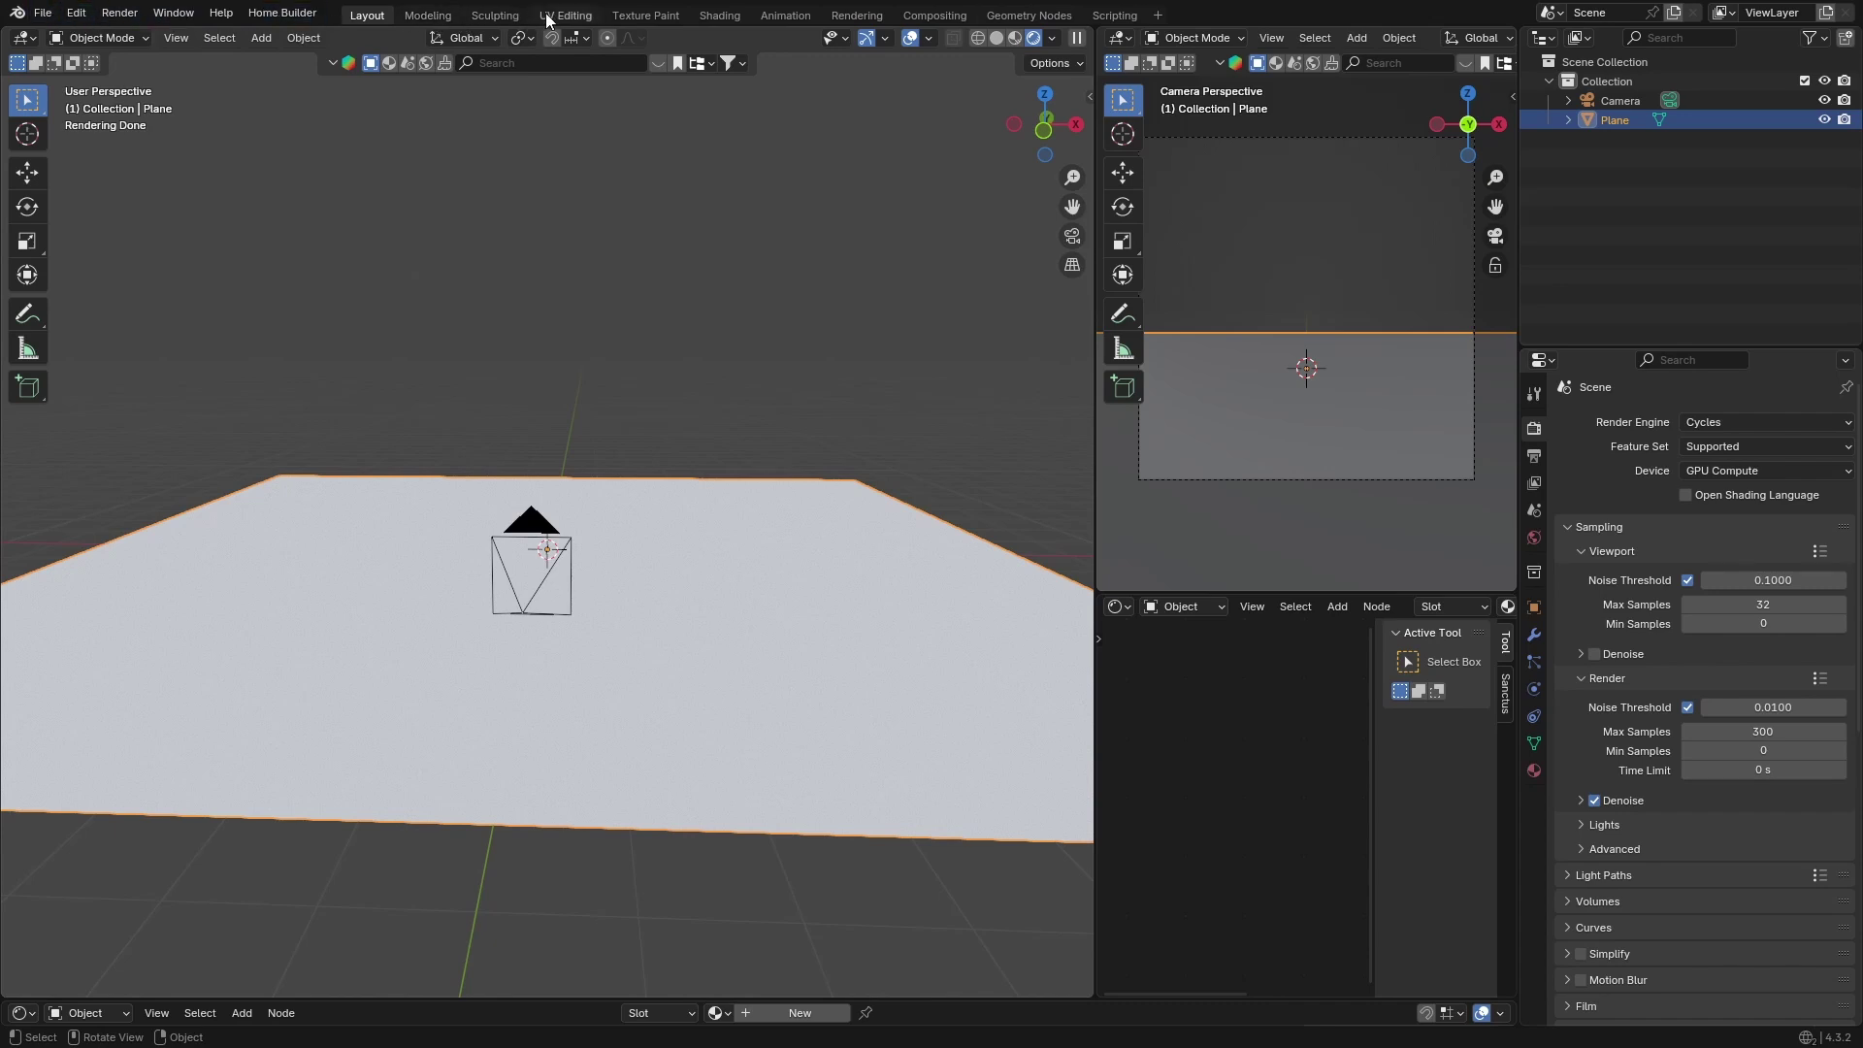
middle_click_drag(582, 291, 503, 493)
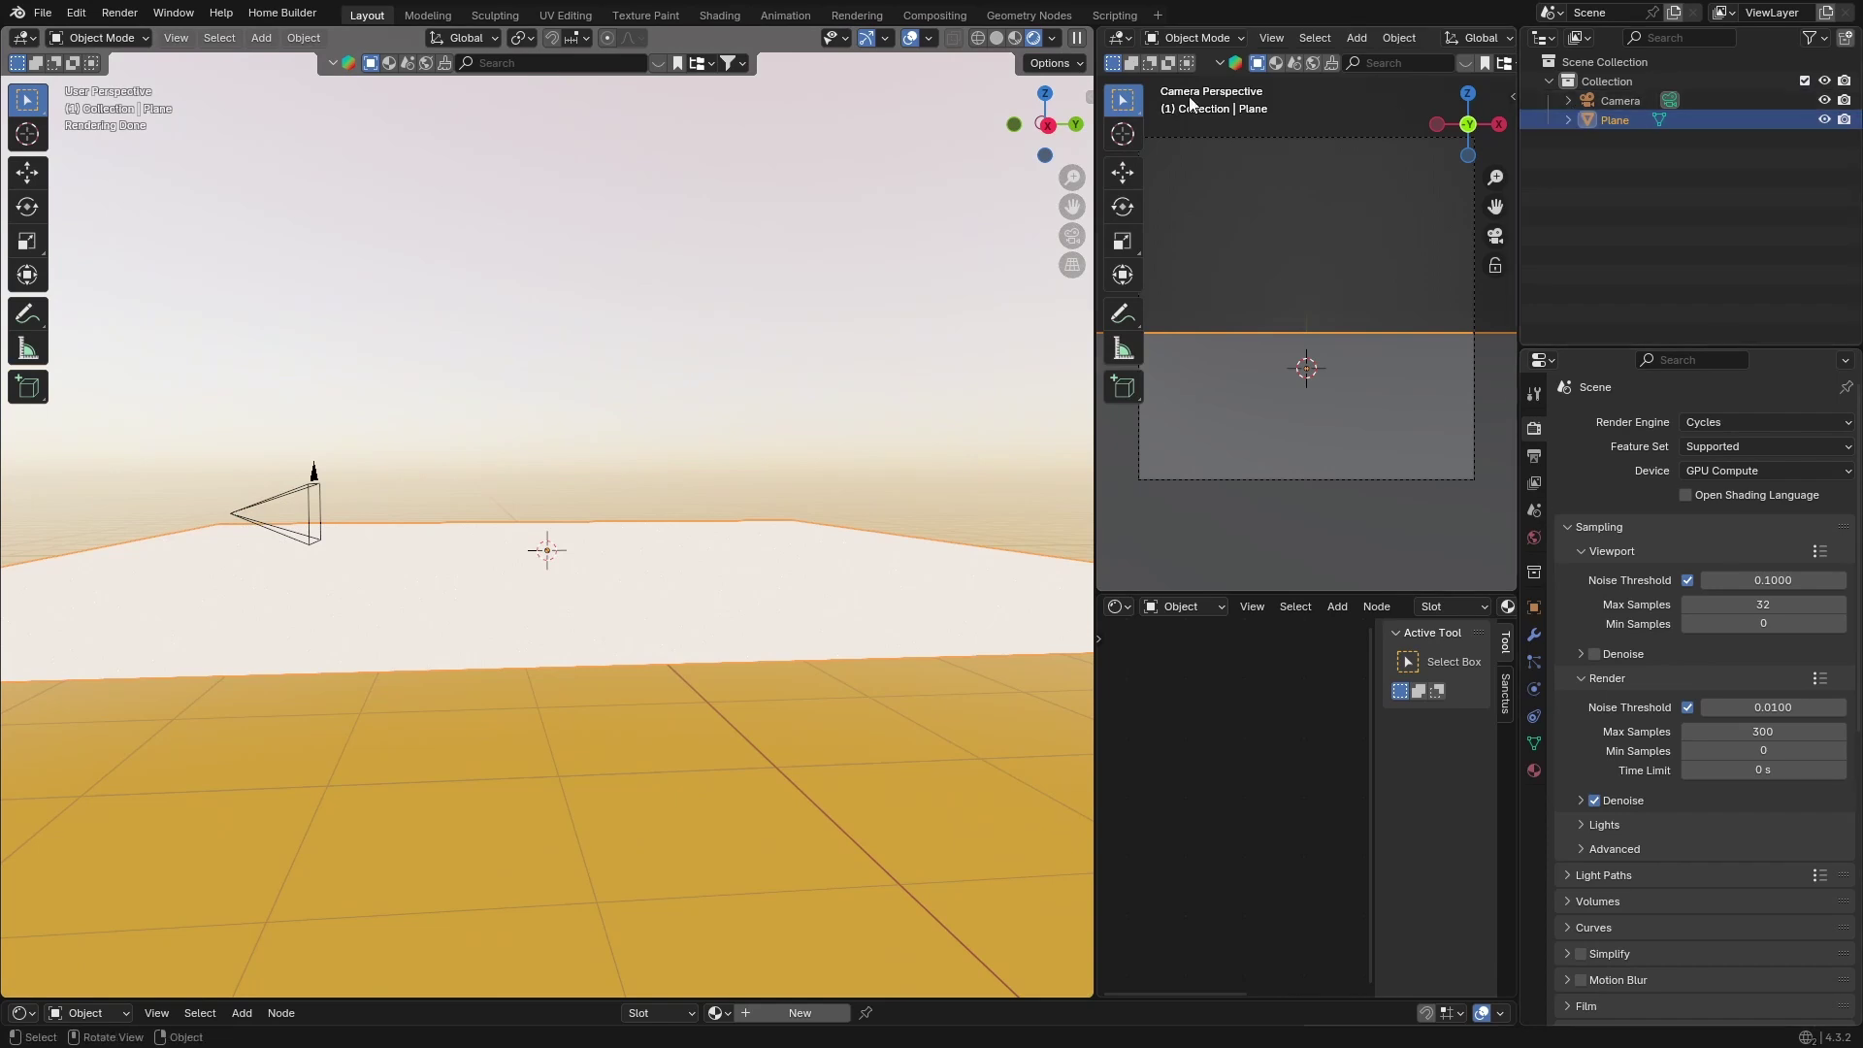
Step: Change the Blackbody temperature to 2500 K and return to a front view in Layout
left_click(716, 17)
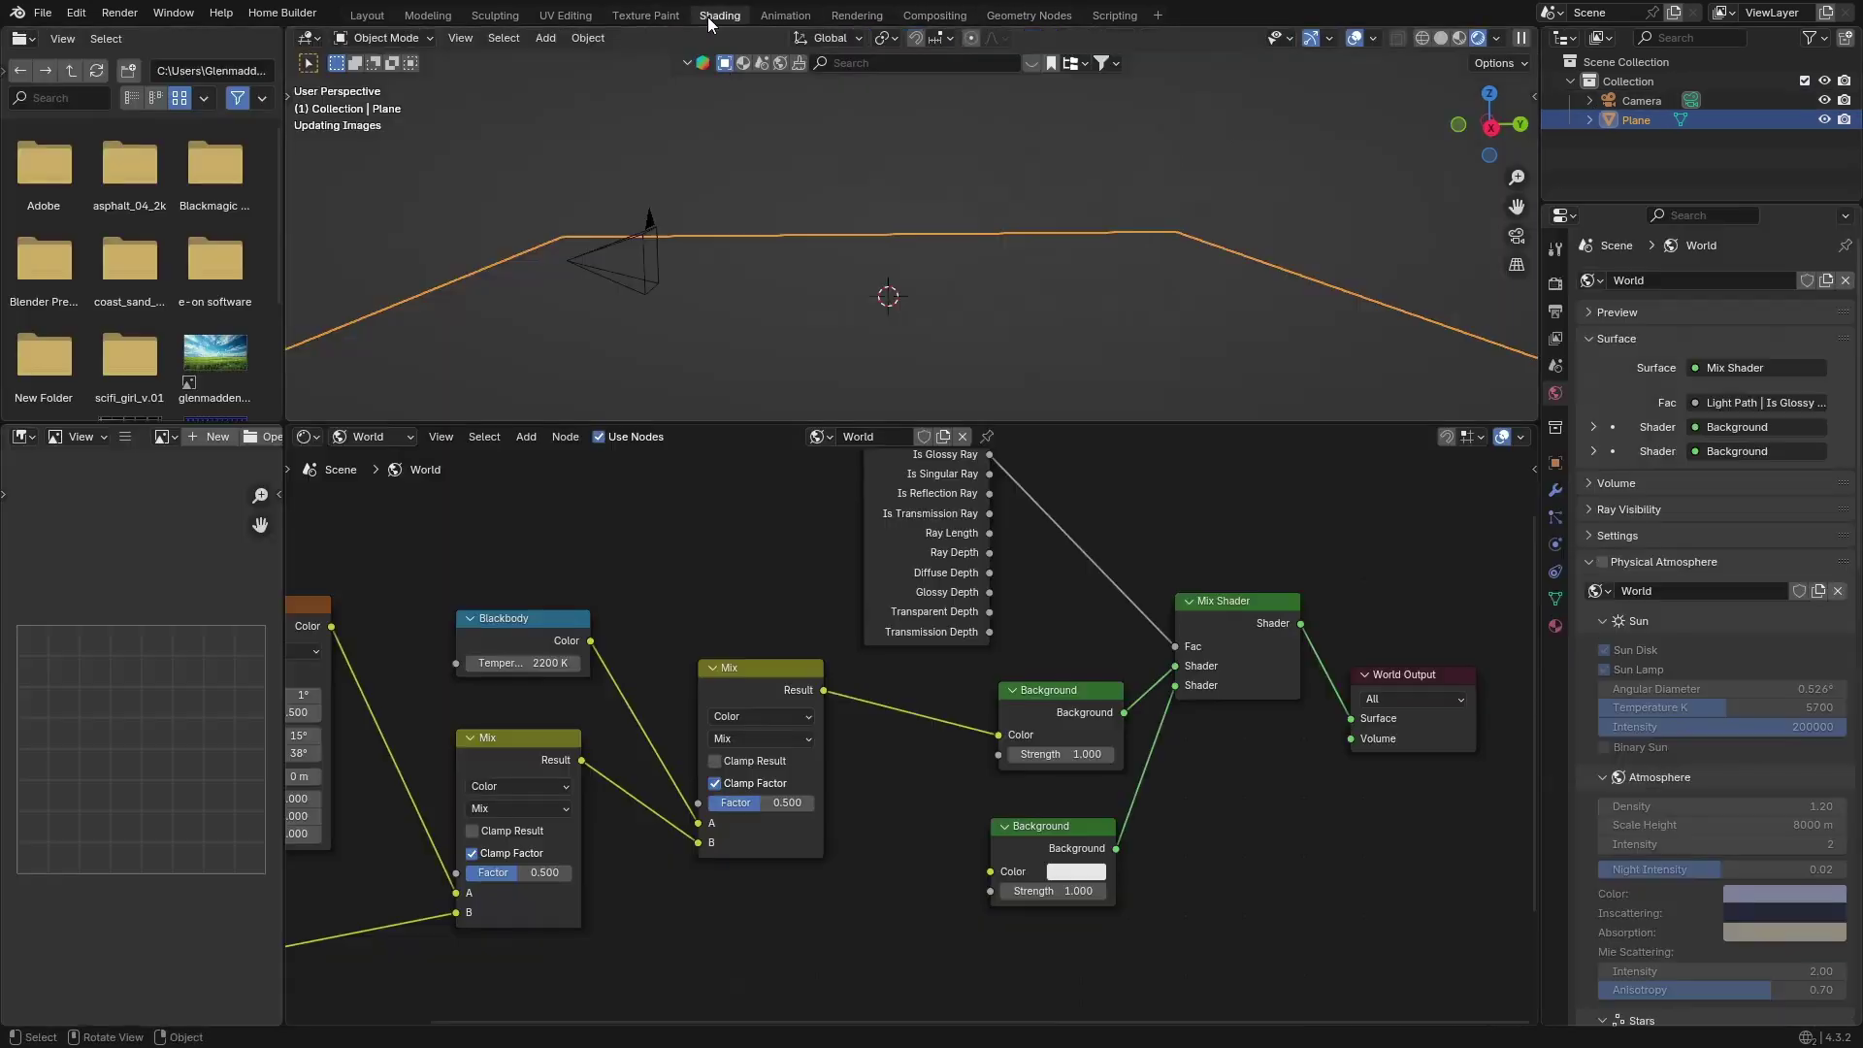
left_click(532, 663)
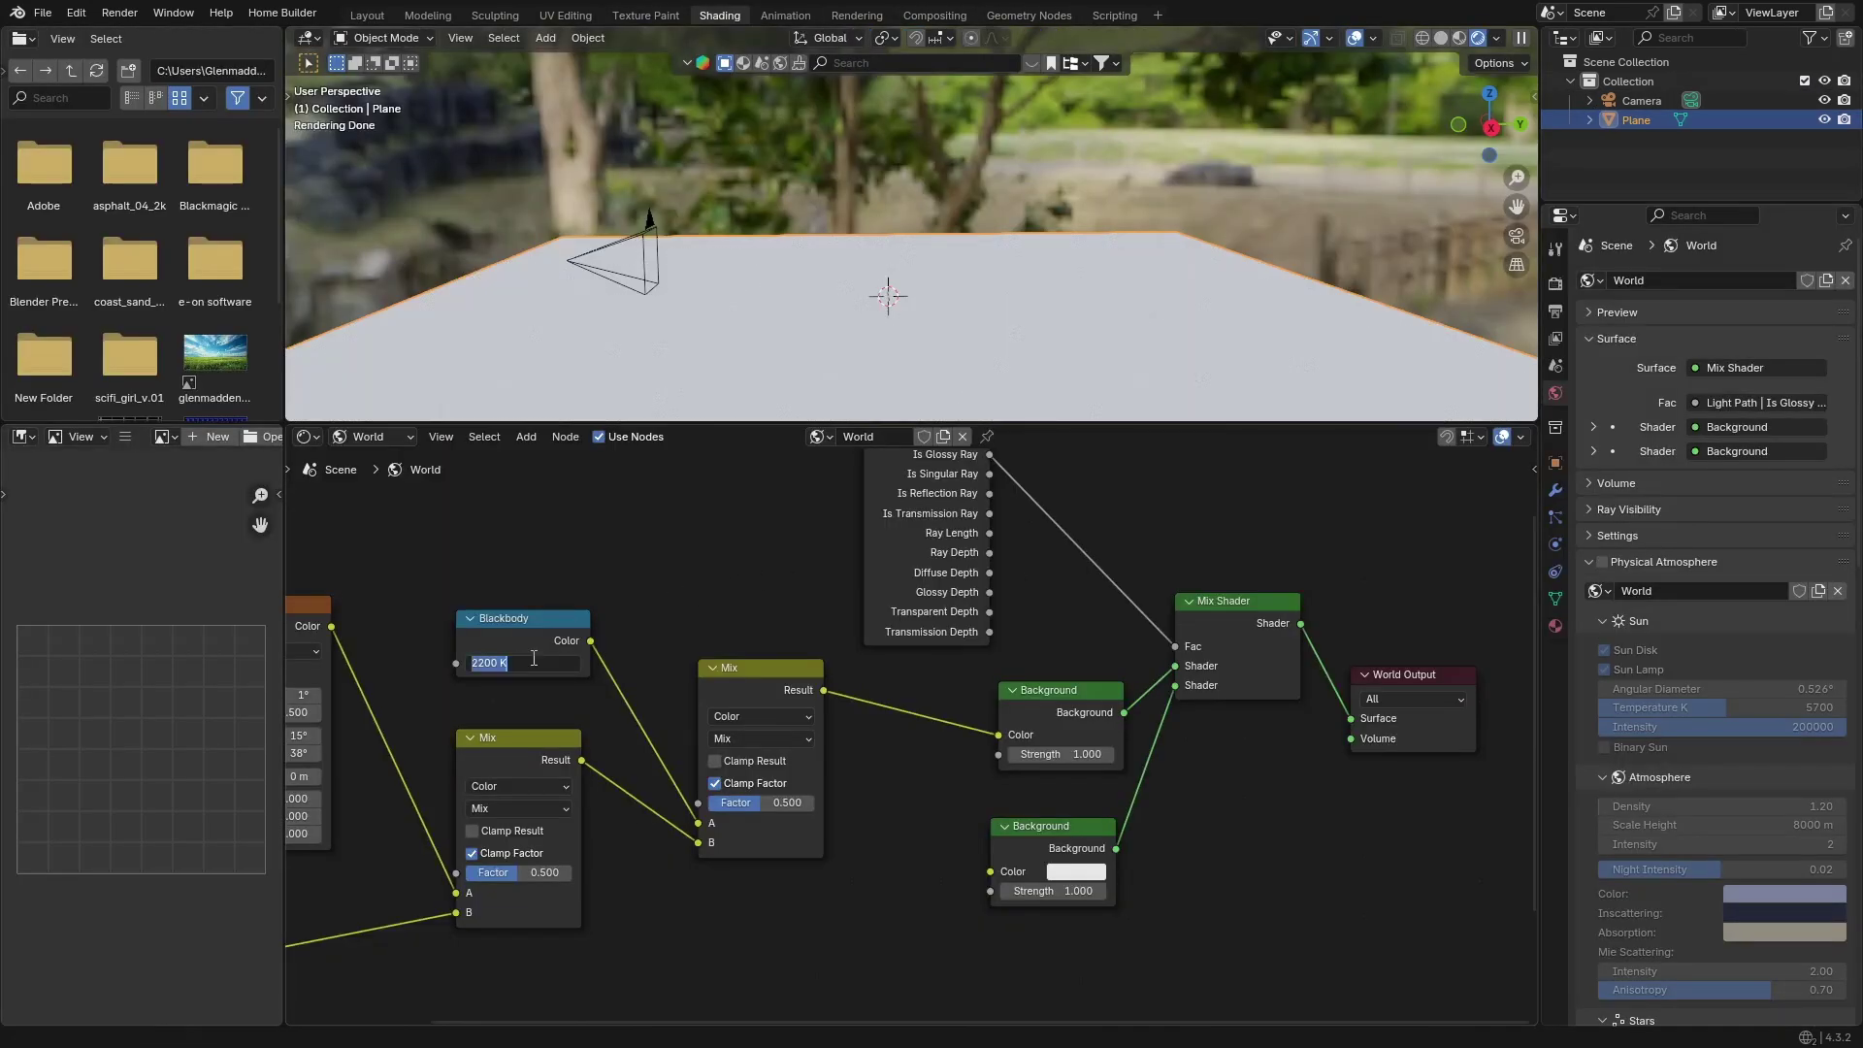
key("BackSpace")
type("2500")
key("Return")
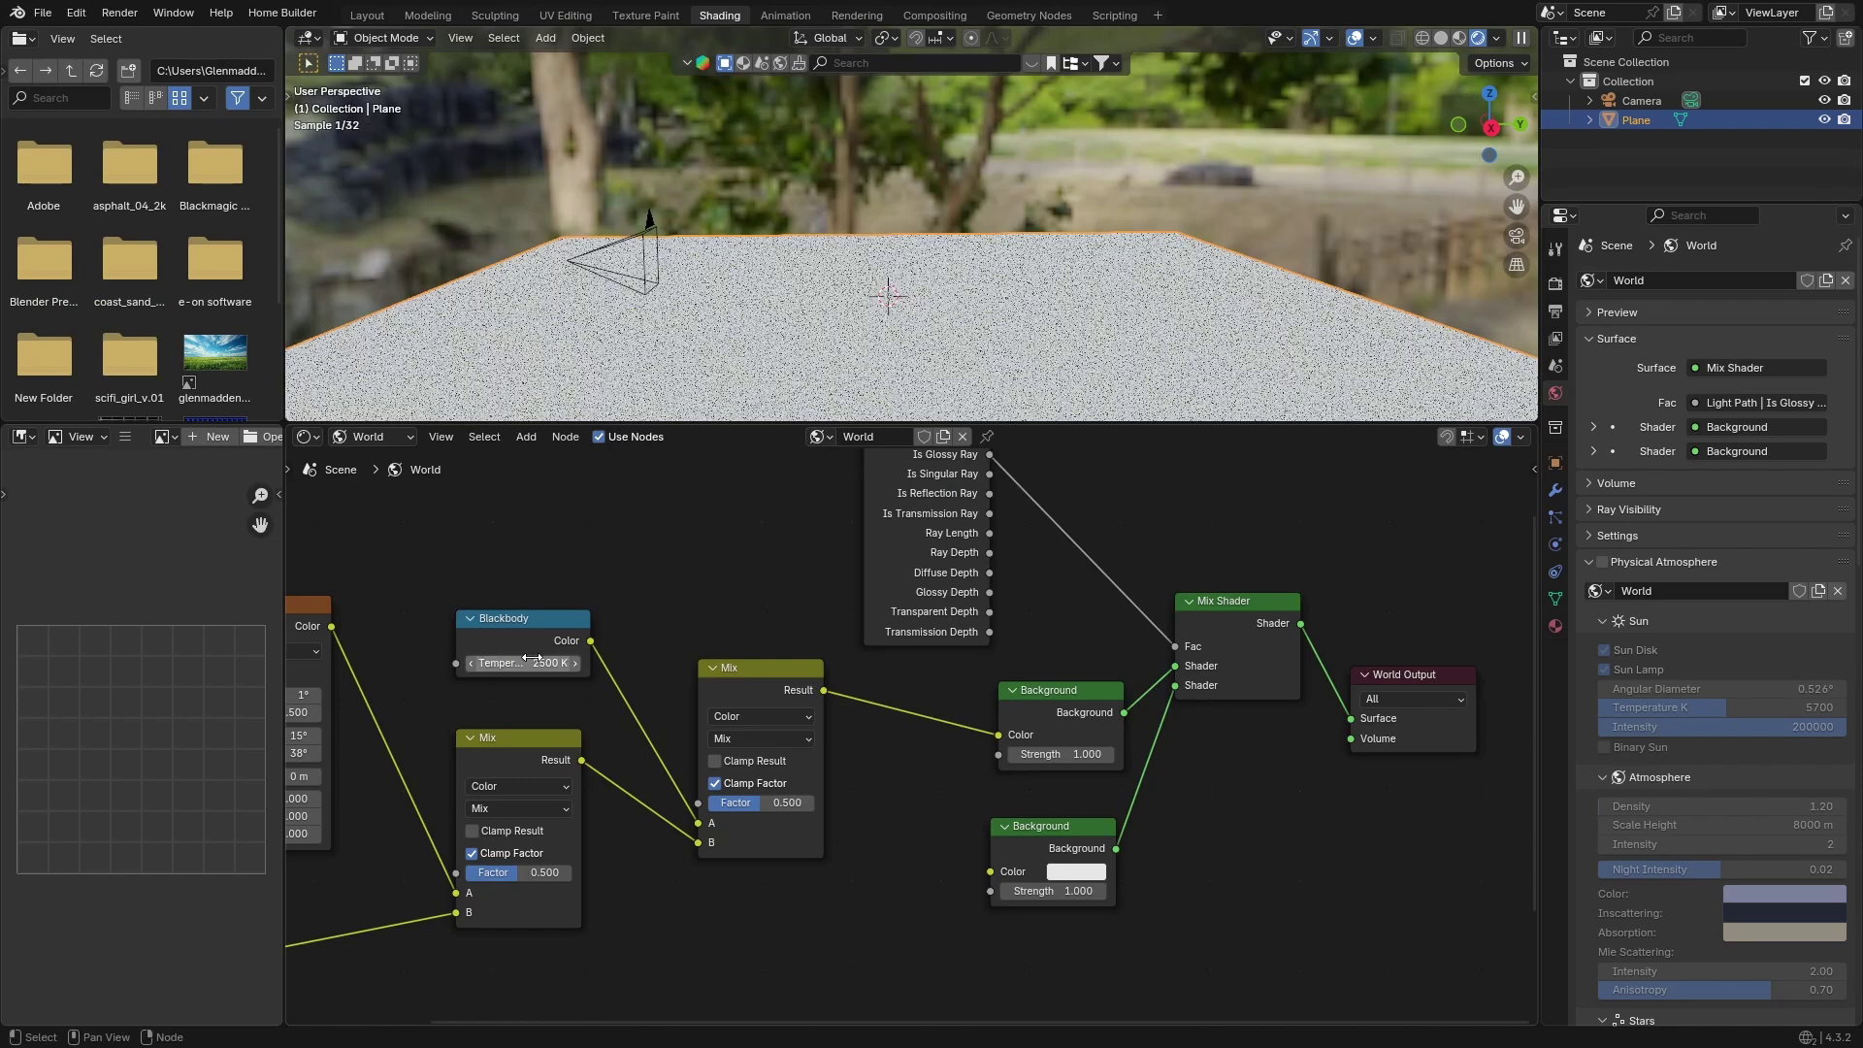
left_click(367, 15)
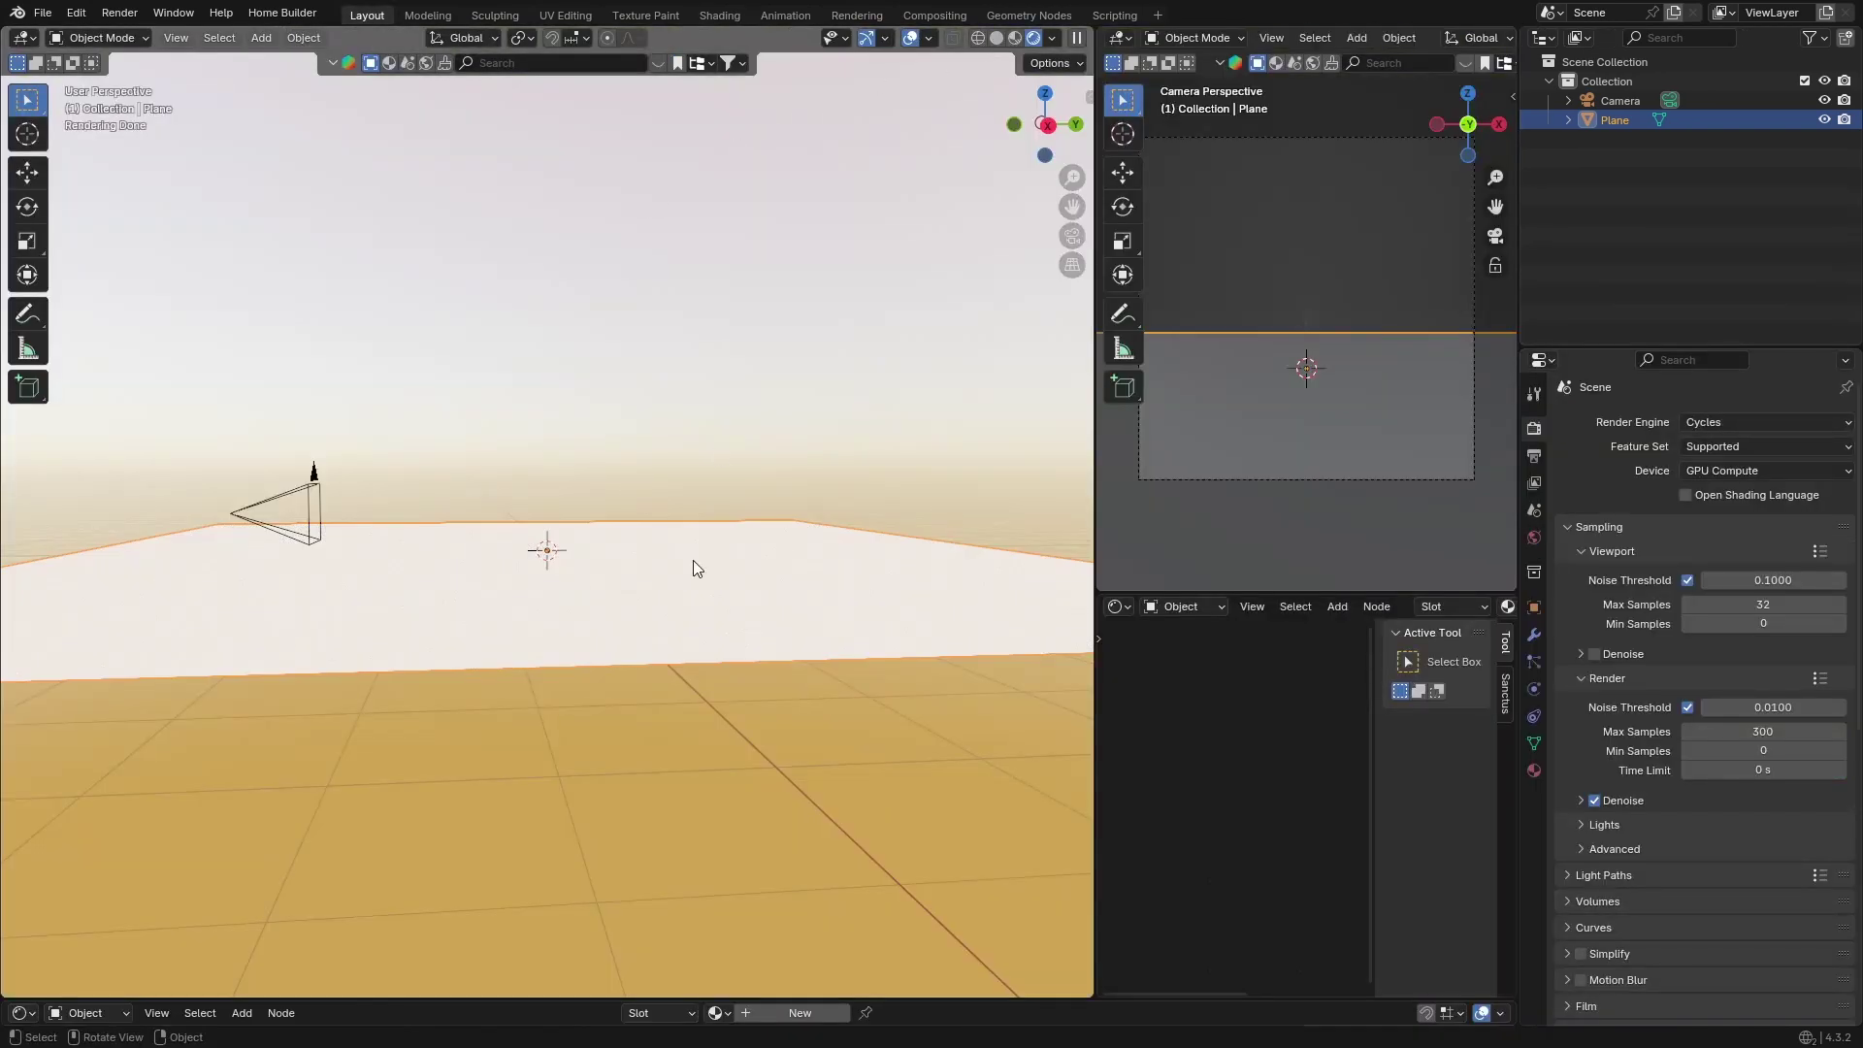
middle_click_drag(694, 563, 583, 558)
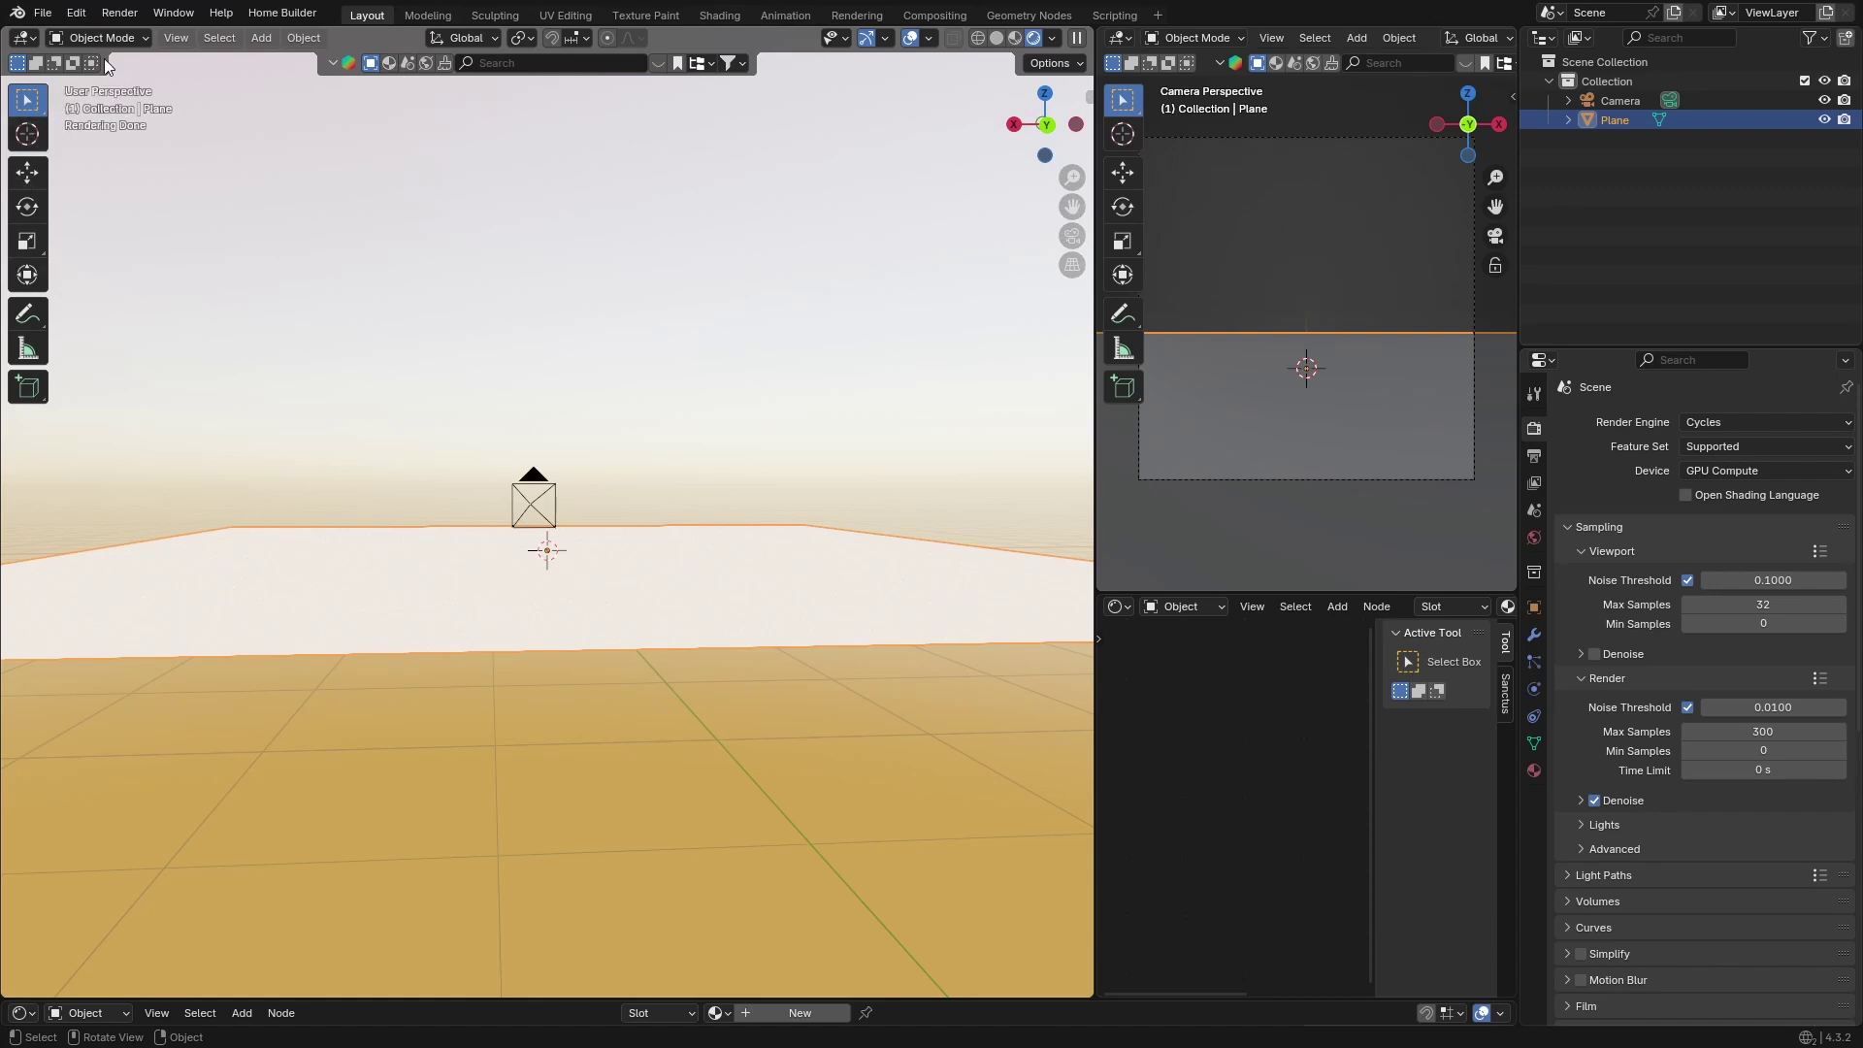
Step: Import the glTF 2.0 car model from the coast_sand_rocks_02_2k folder
left_click(43, 13)
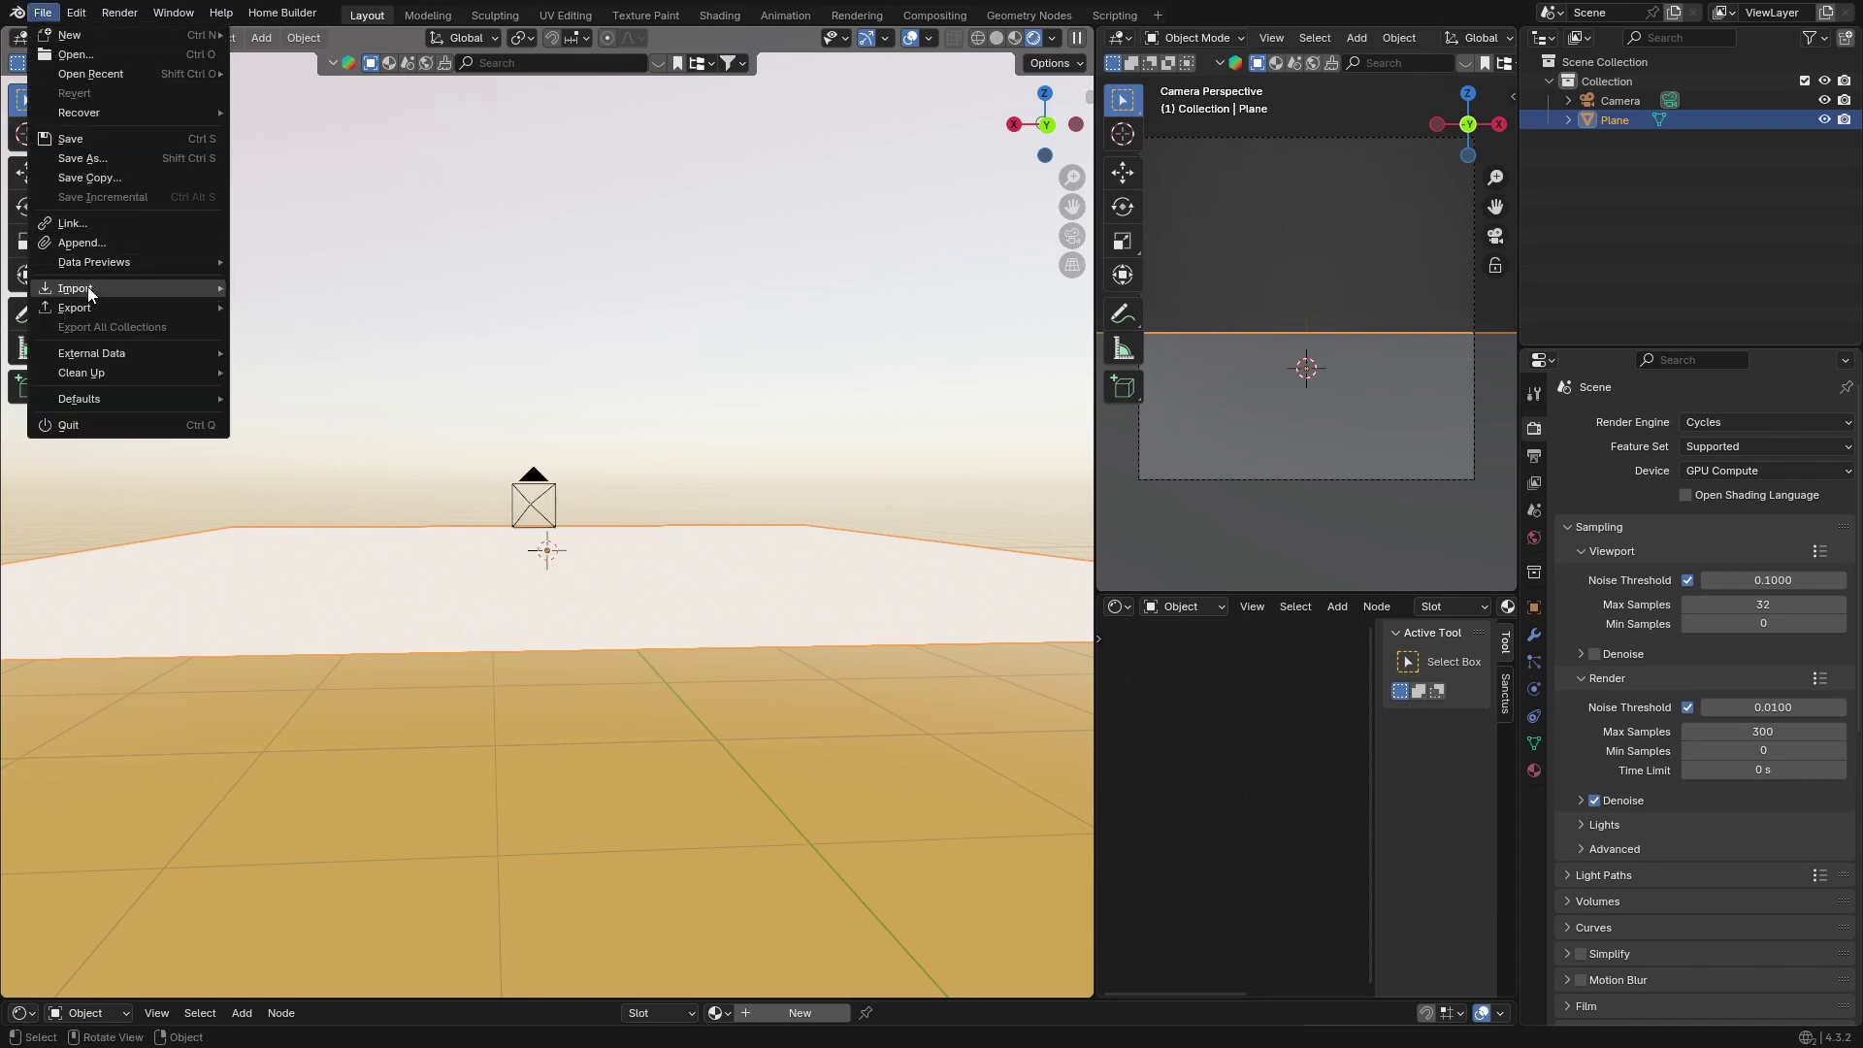
mouse_move(89, 294)
left_click(310, 469)
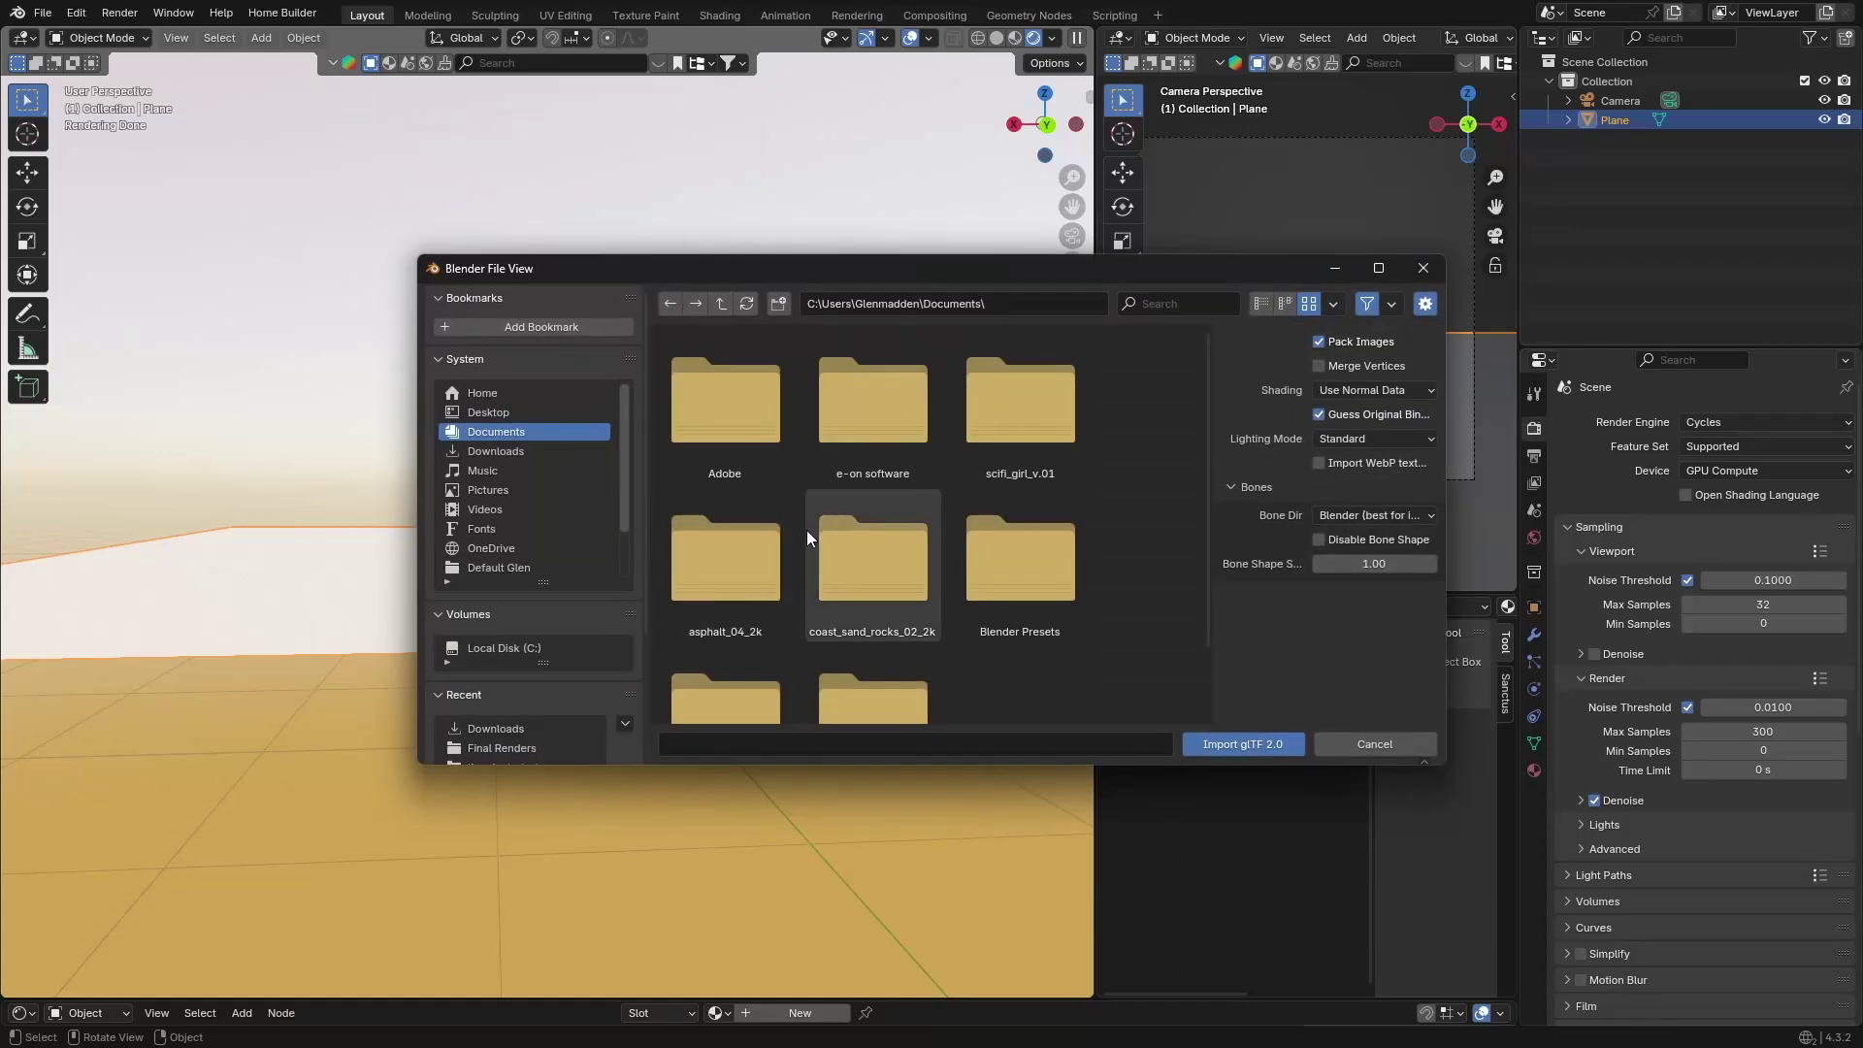
double_click(806, 530)
double_click(852, 423)
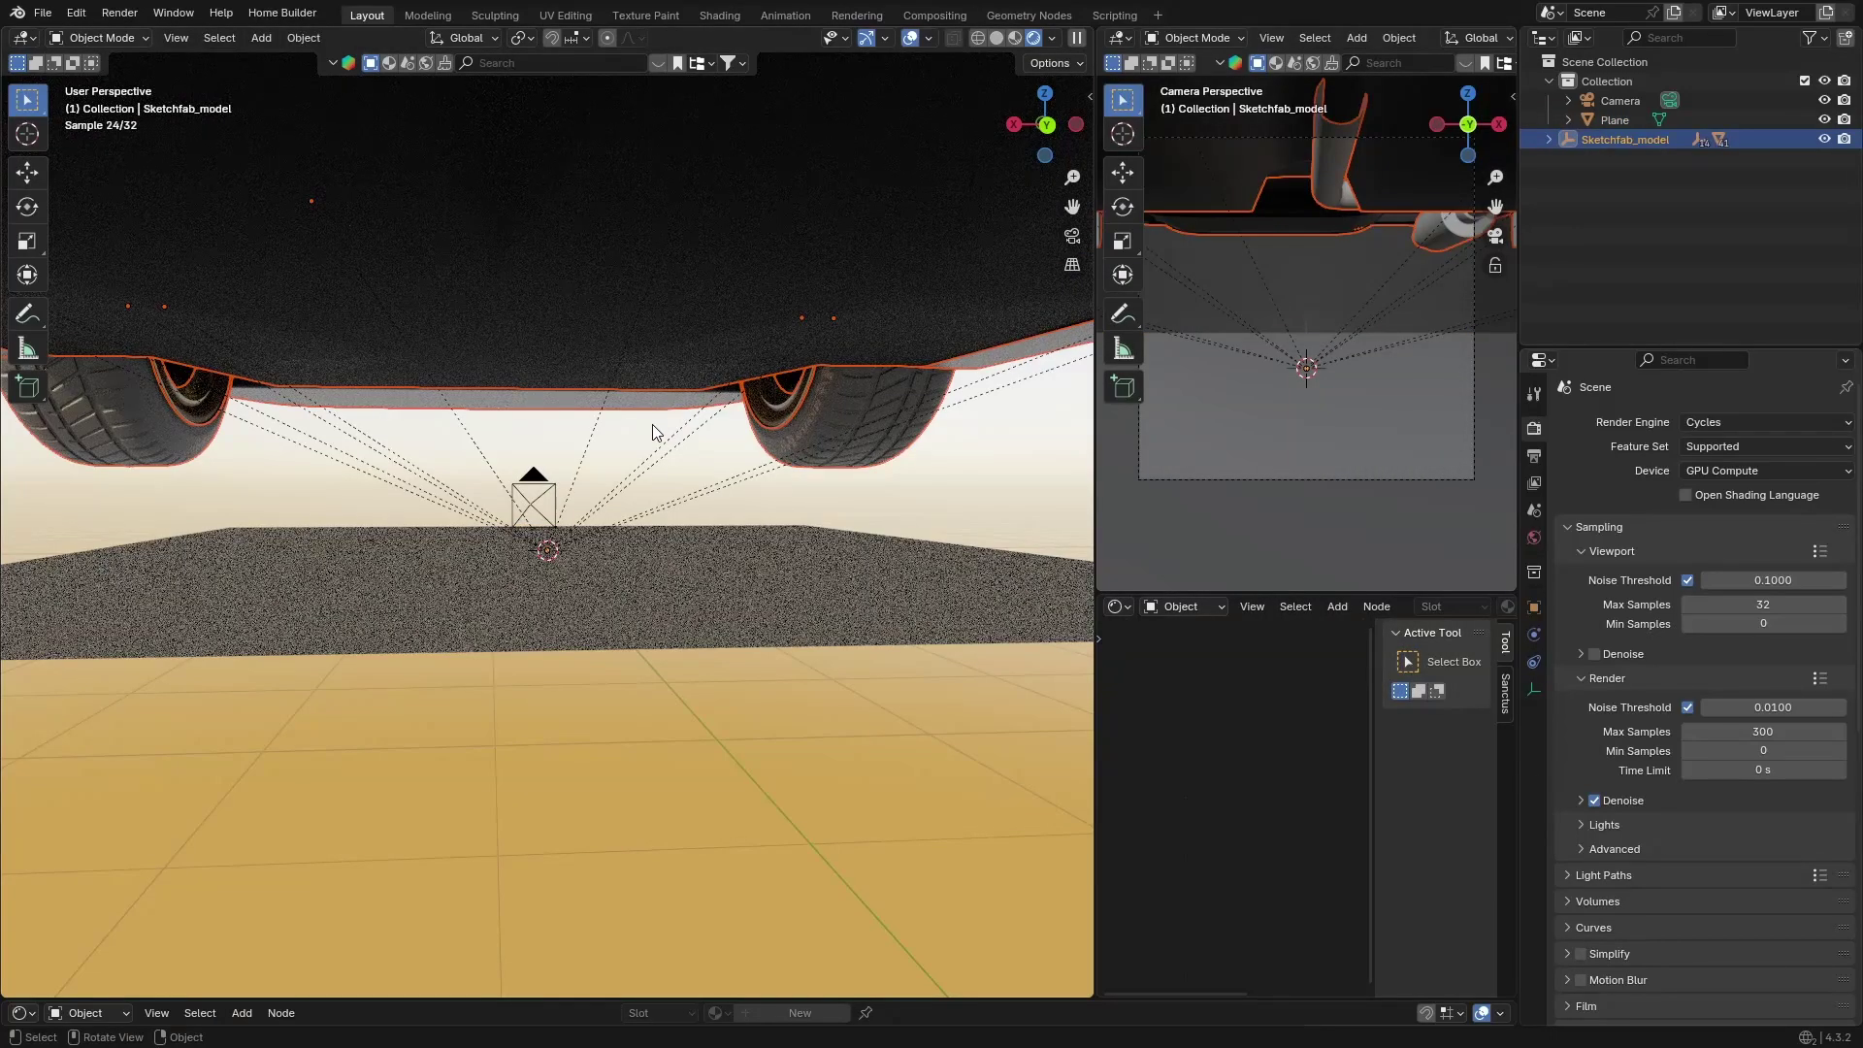
Step: Shrink the car to fit the ground plane, deselect it, and orbit to a three-quarter view
key("s")
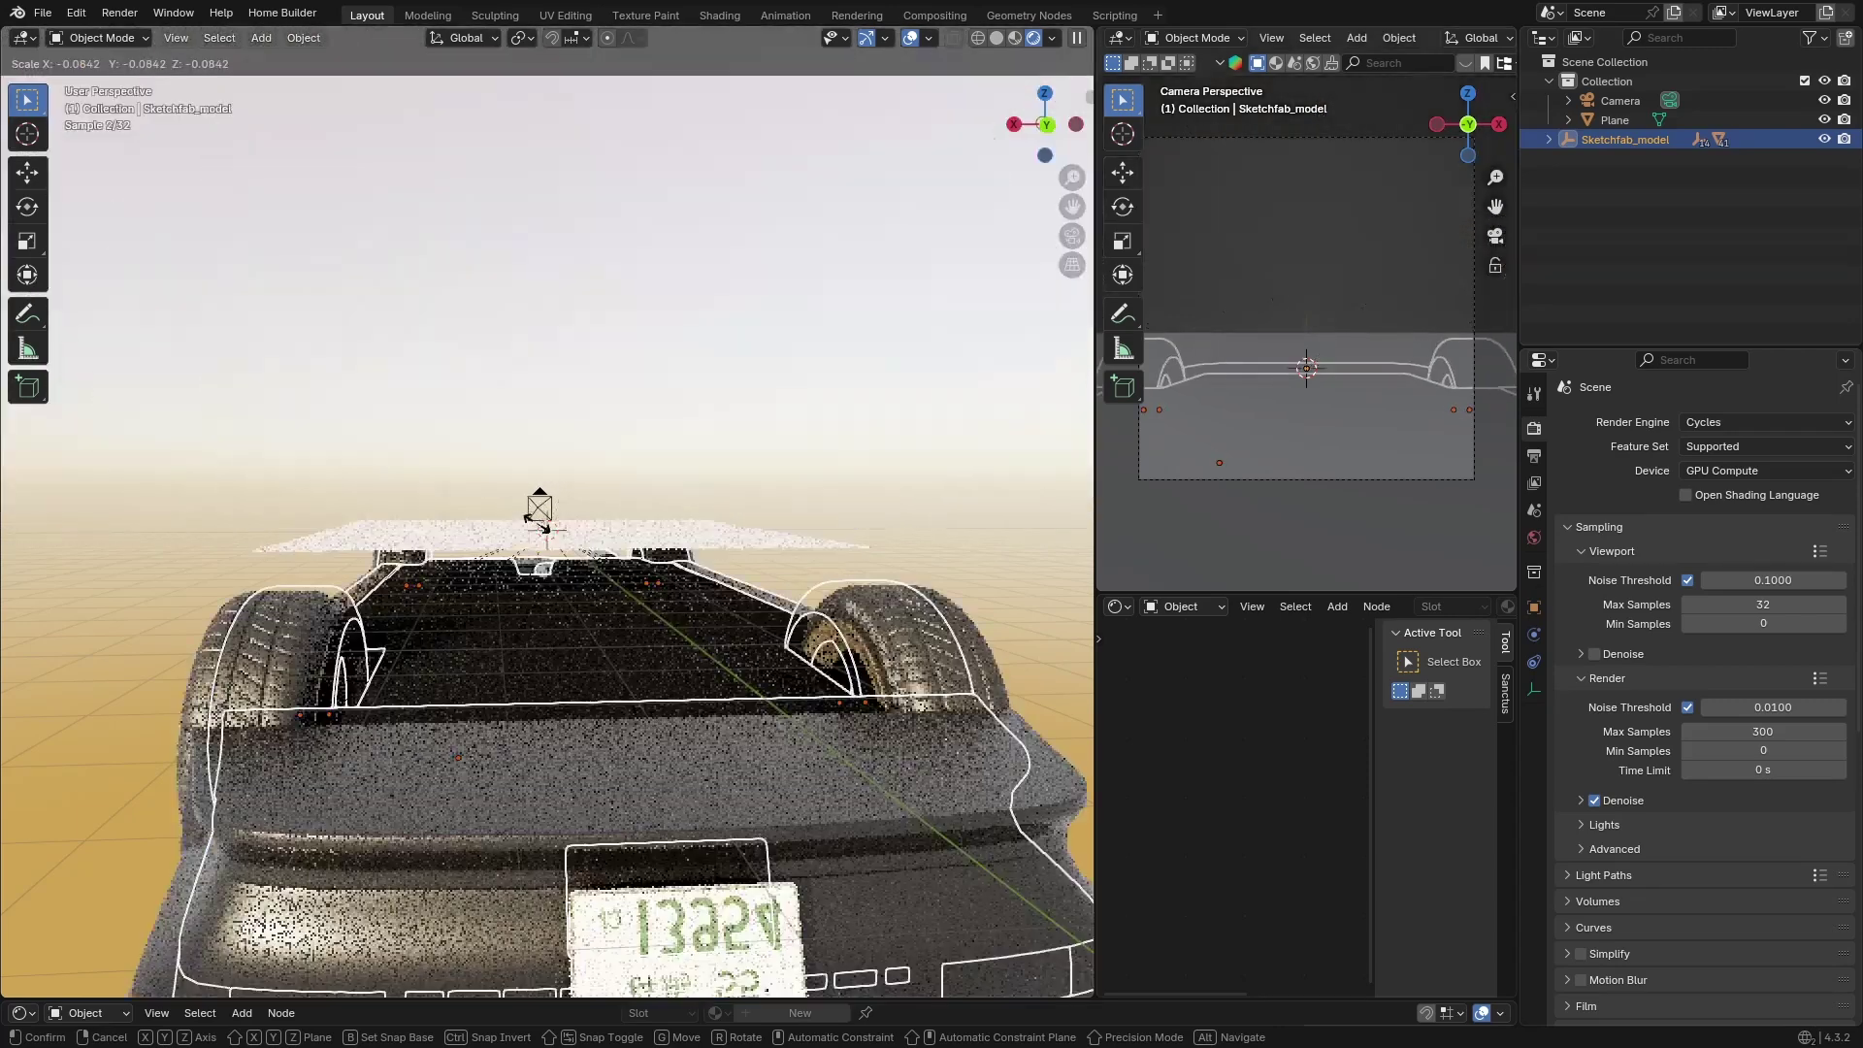
left_click(544, 529)
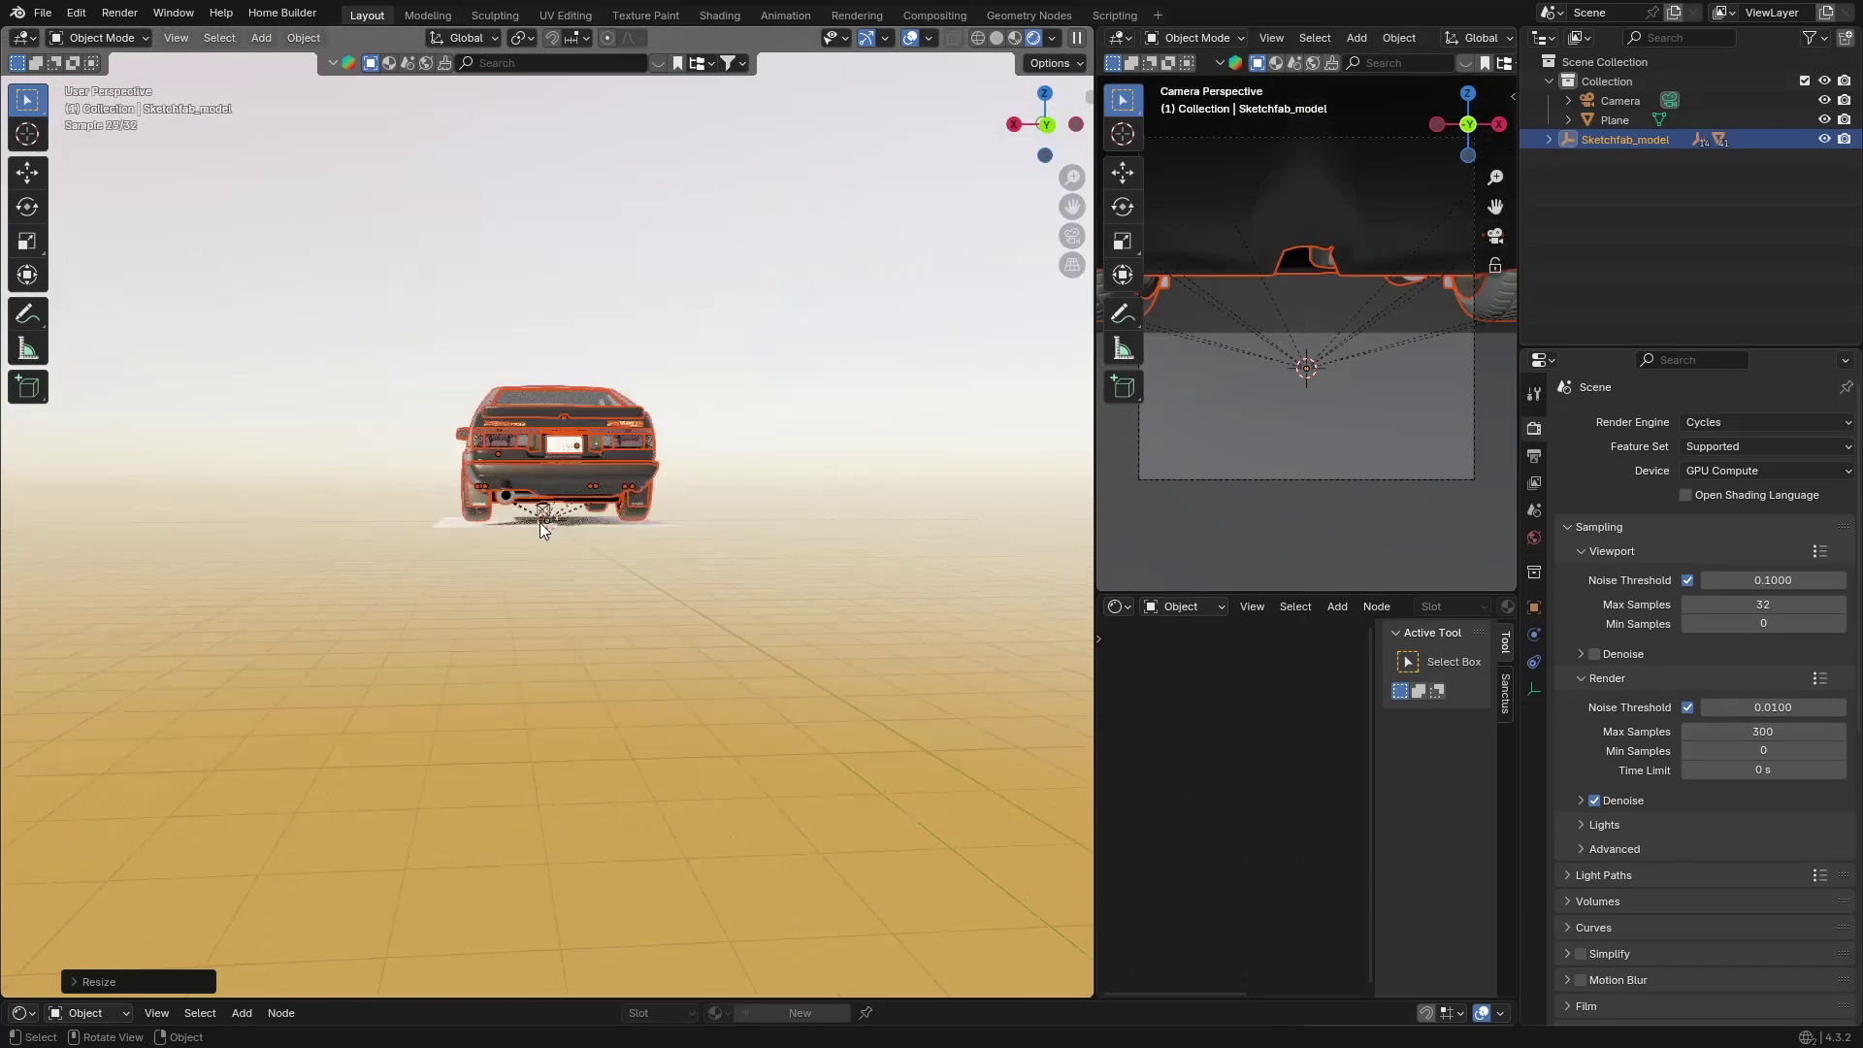
key("s")
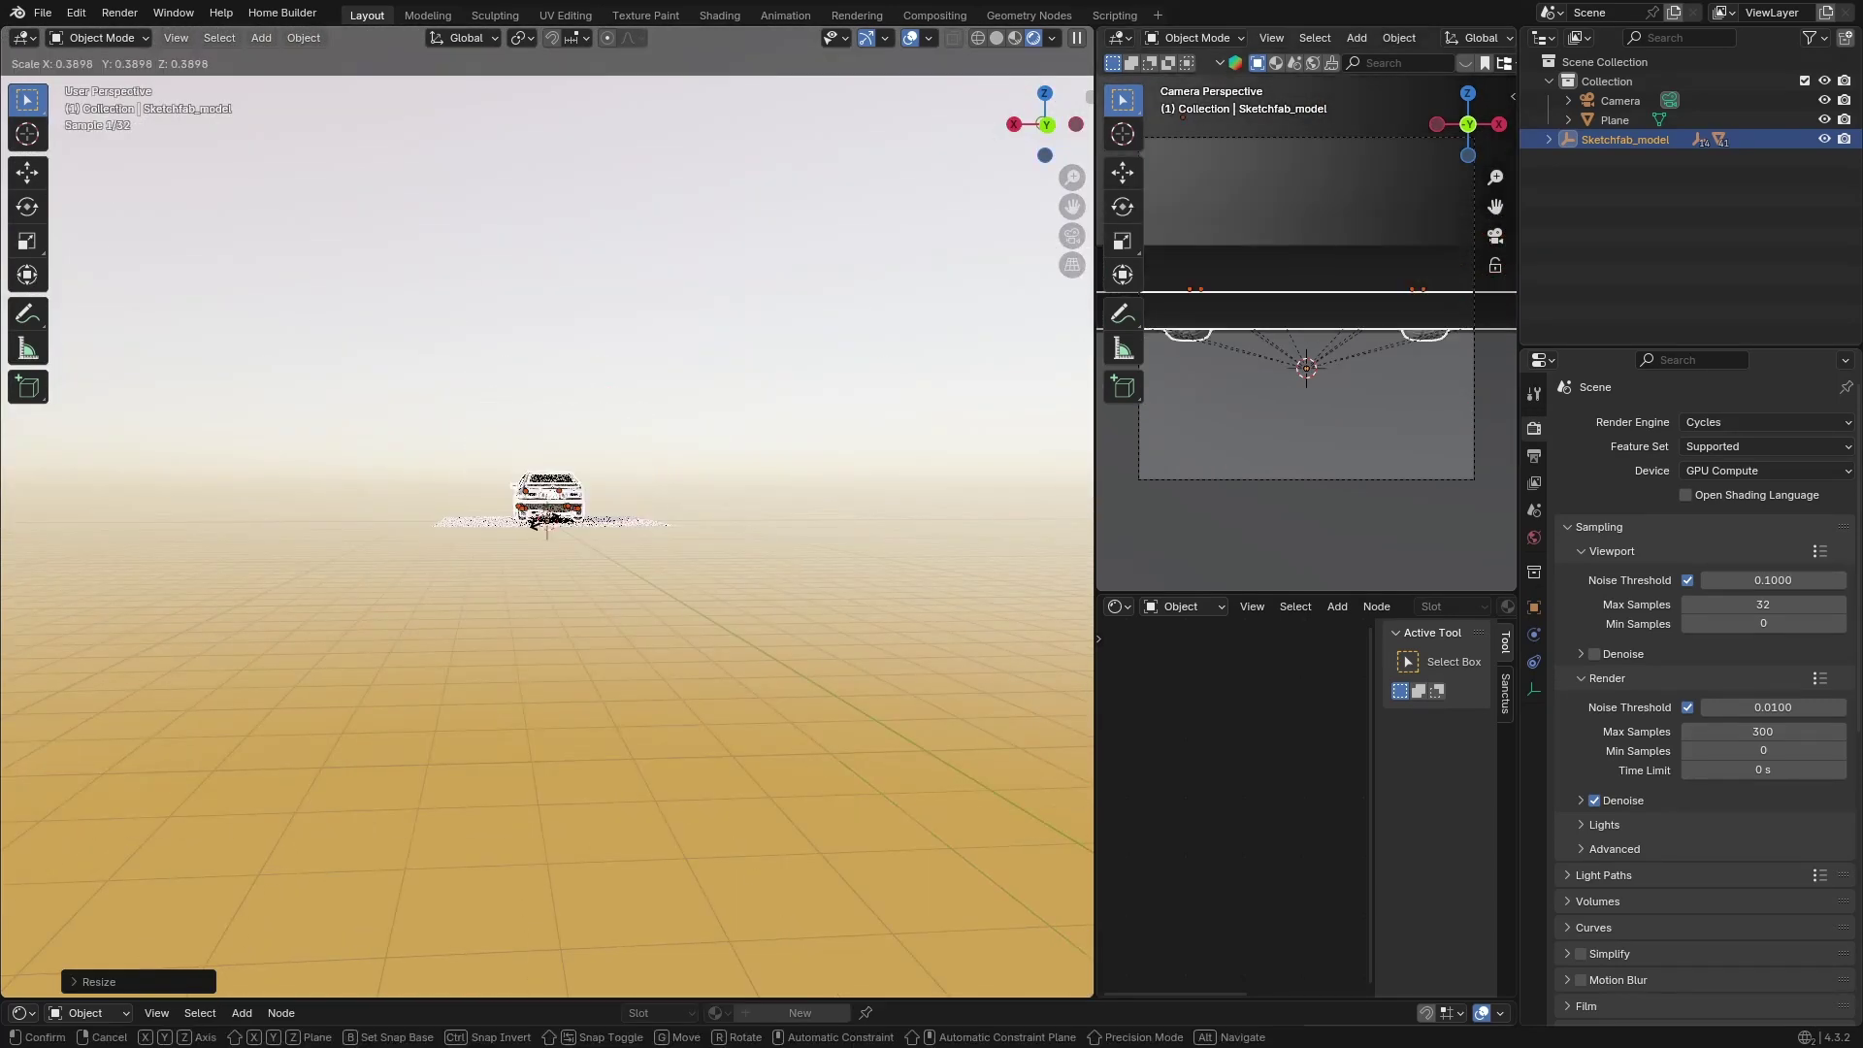
right_click(532, 524)
middle_click_drag(575, 516, 410, 543)
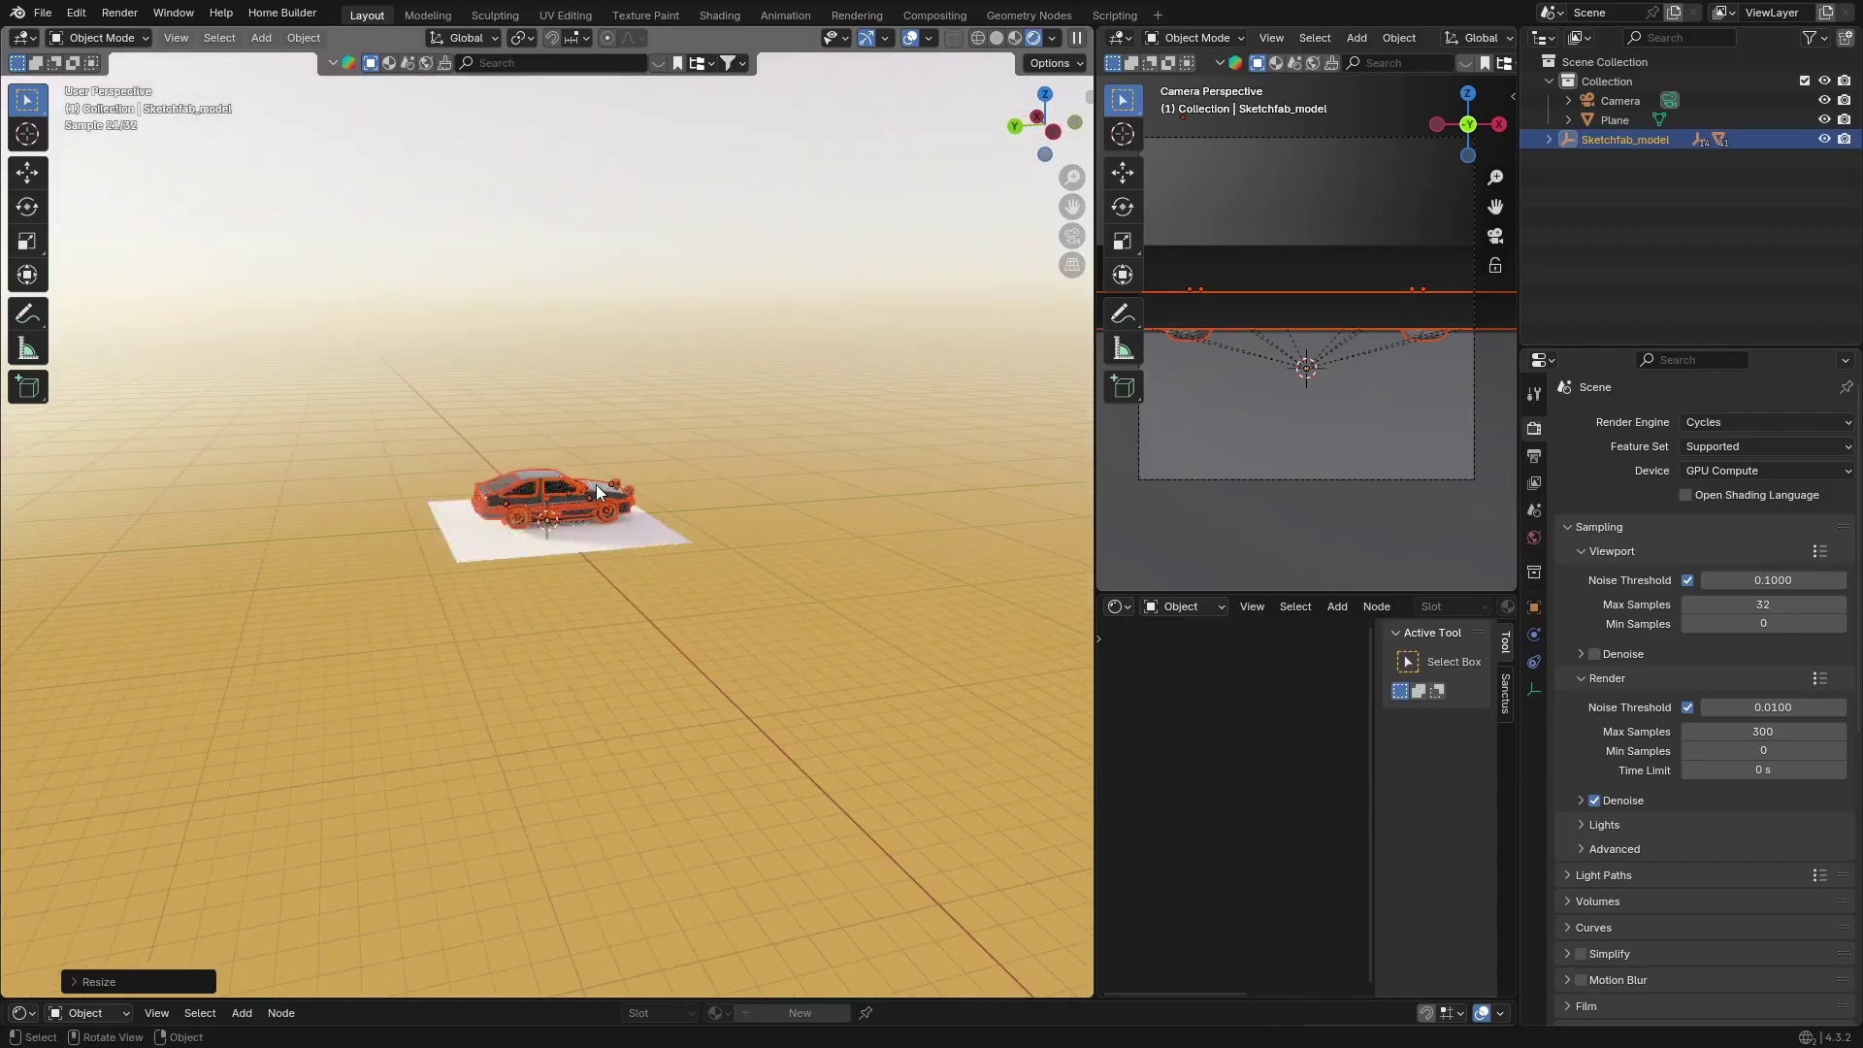
scroll(597, 485, "up", 8)
key("alt+a")
middle_click_drag(691, 460, 203, 475)
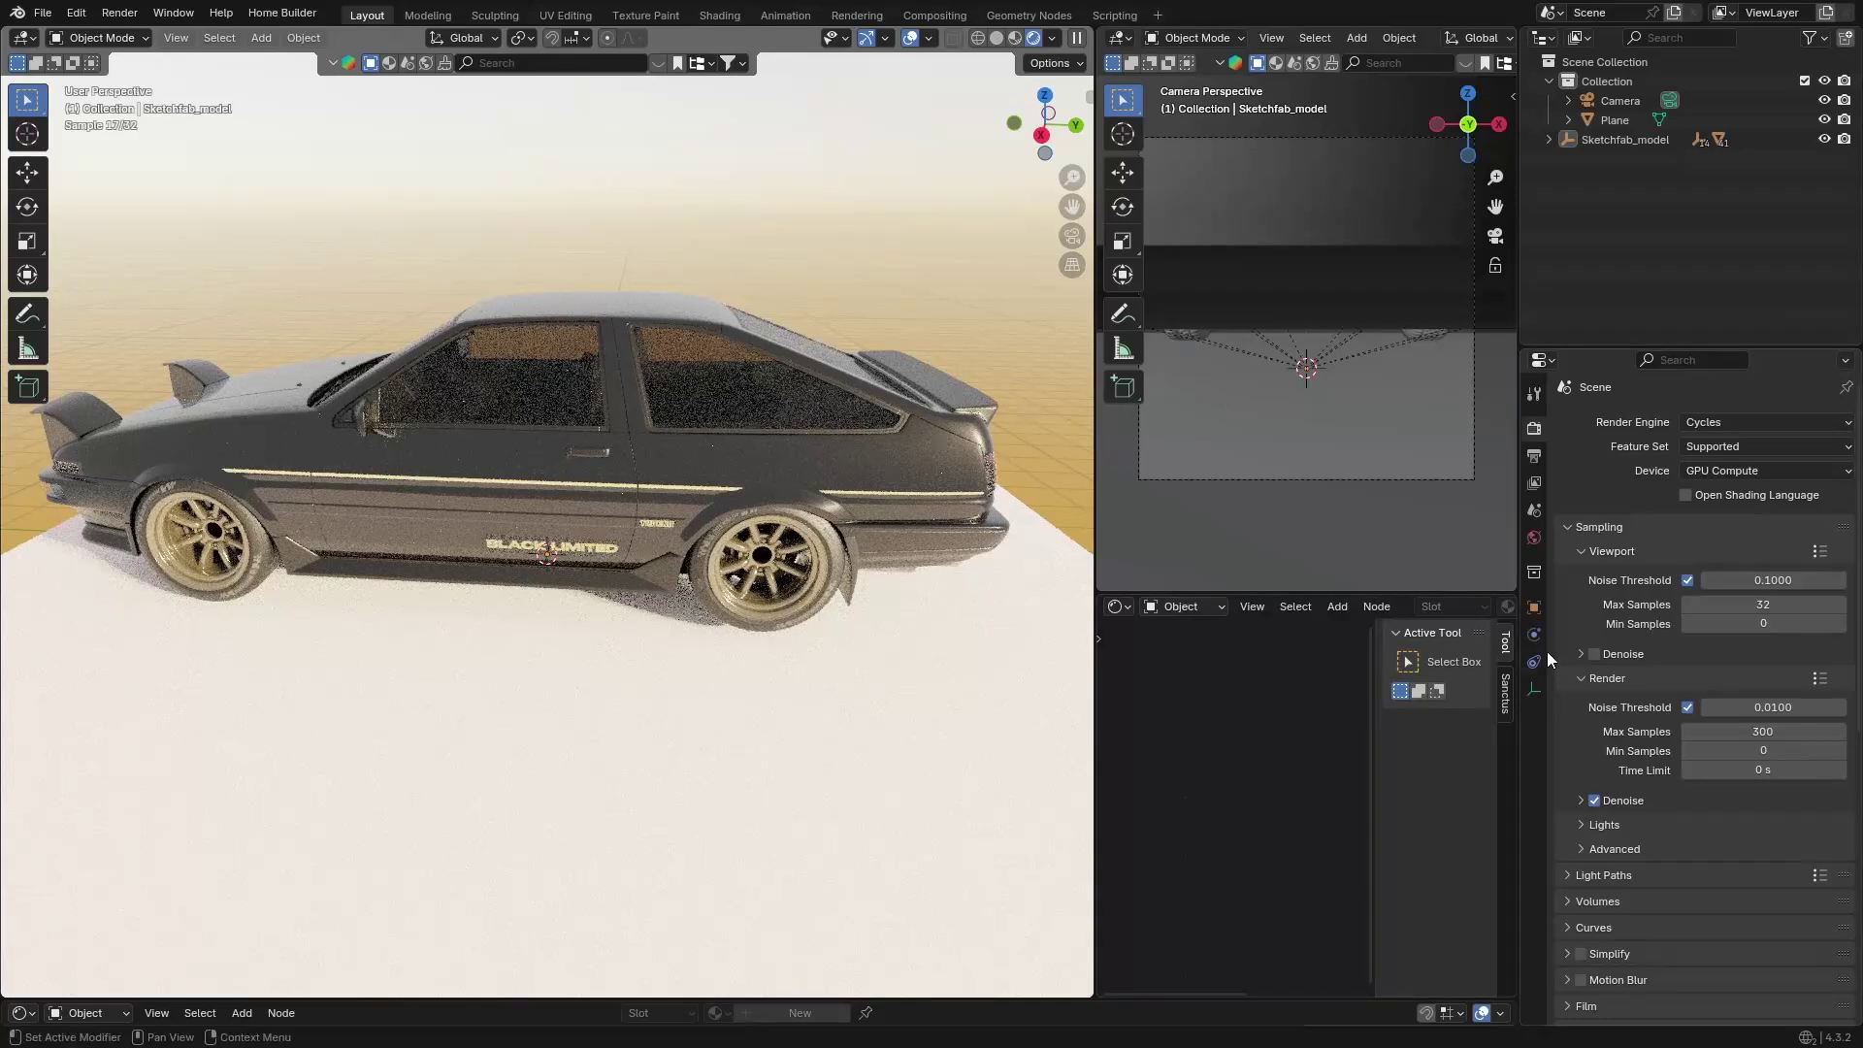
Step: Show the World node tree and set the second Background node's strength to 0.5
left_click(1534, 539)
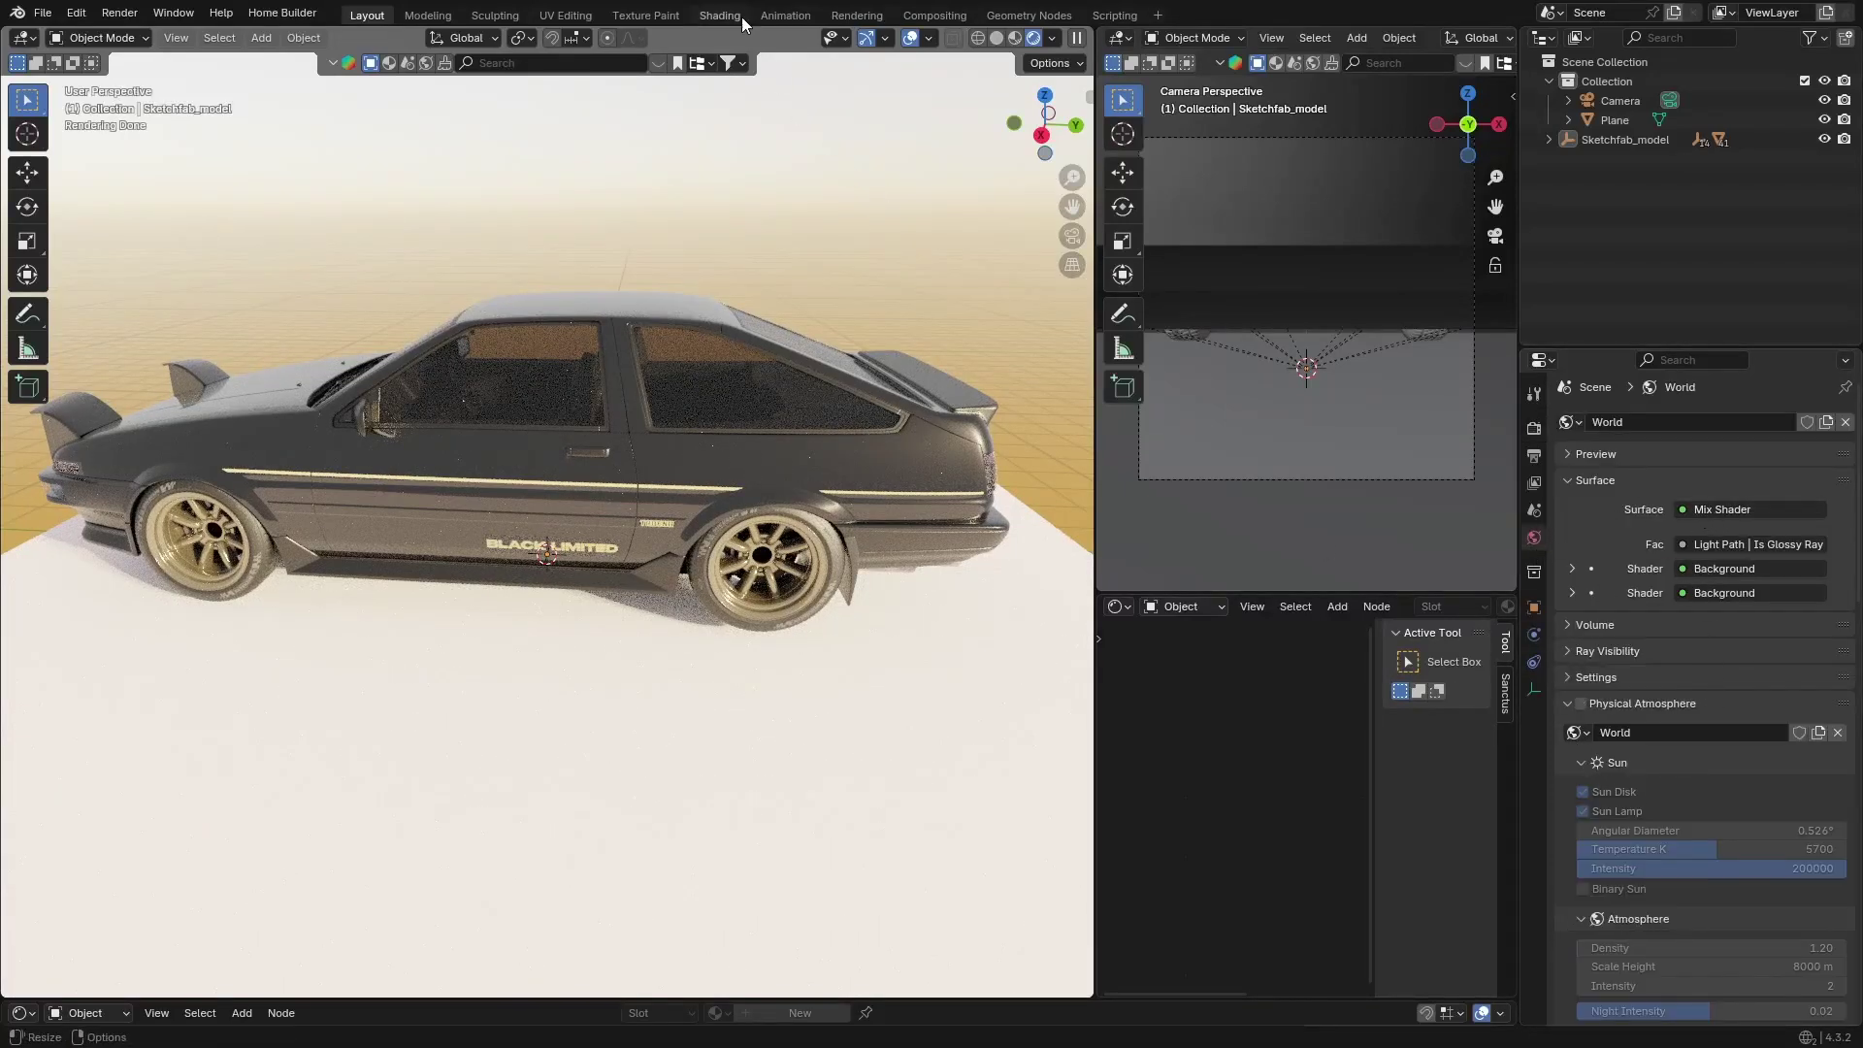
left_click(1178, 606)
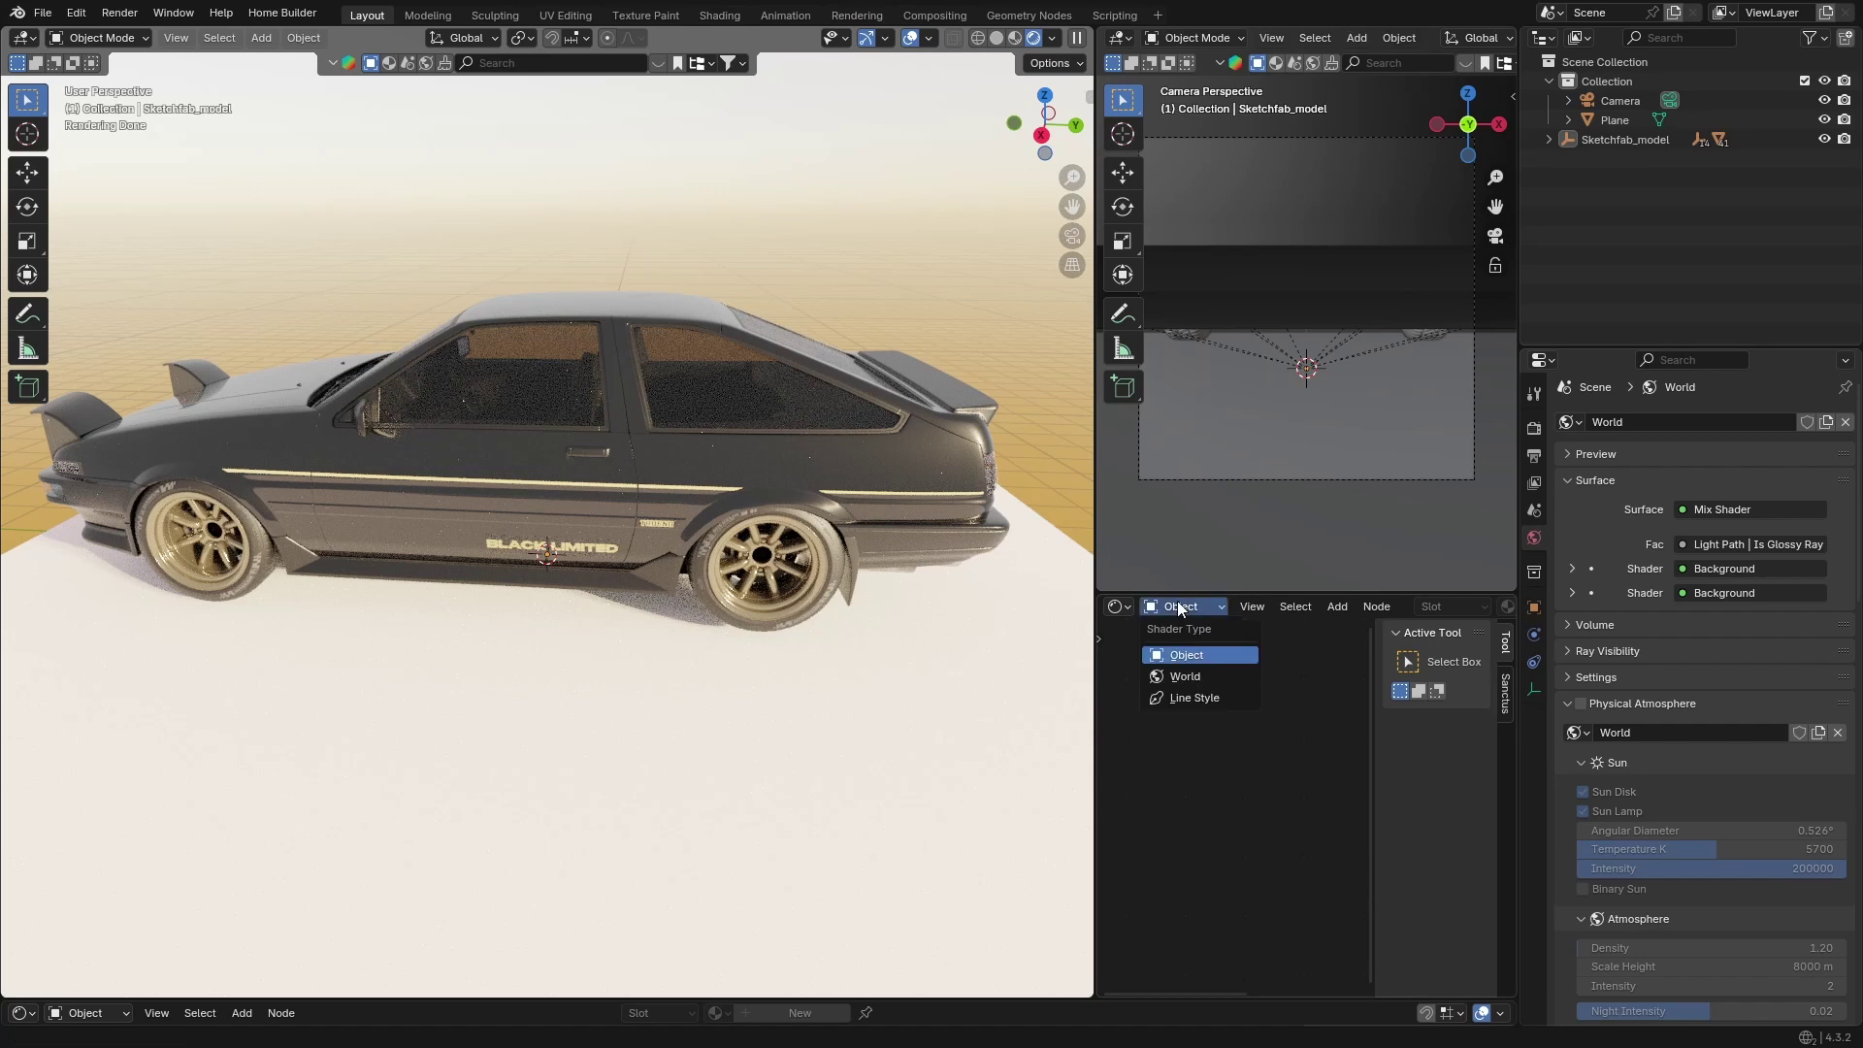
left_click(1247, 677)
key("Home")
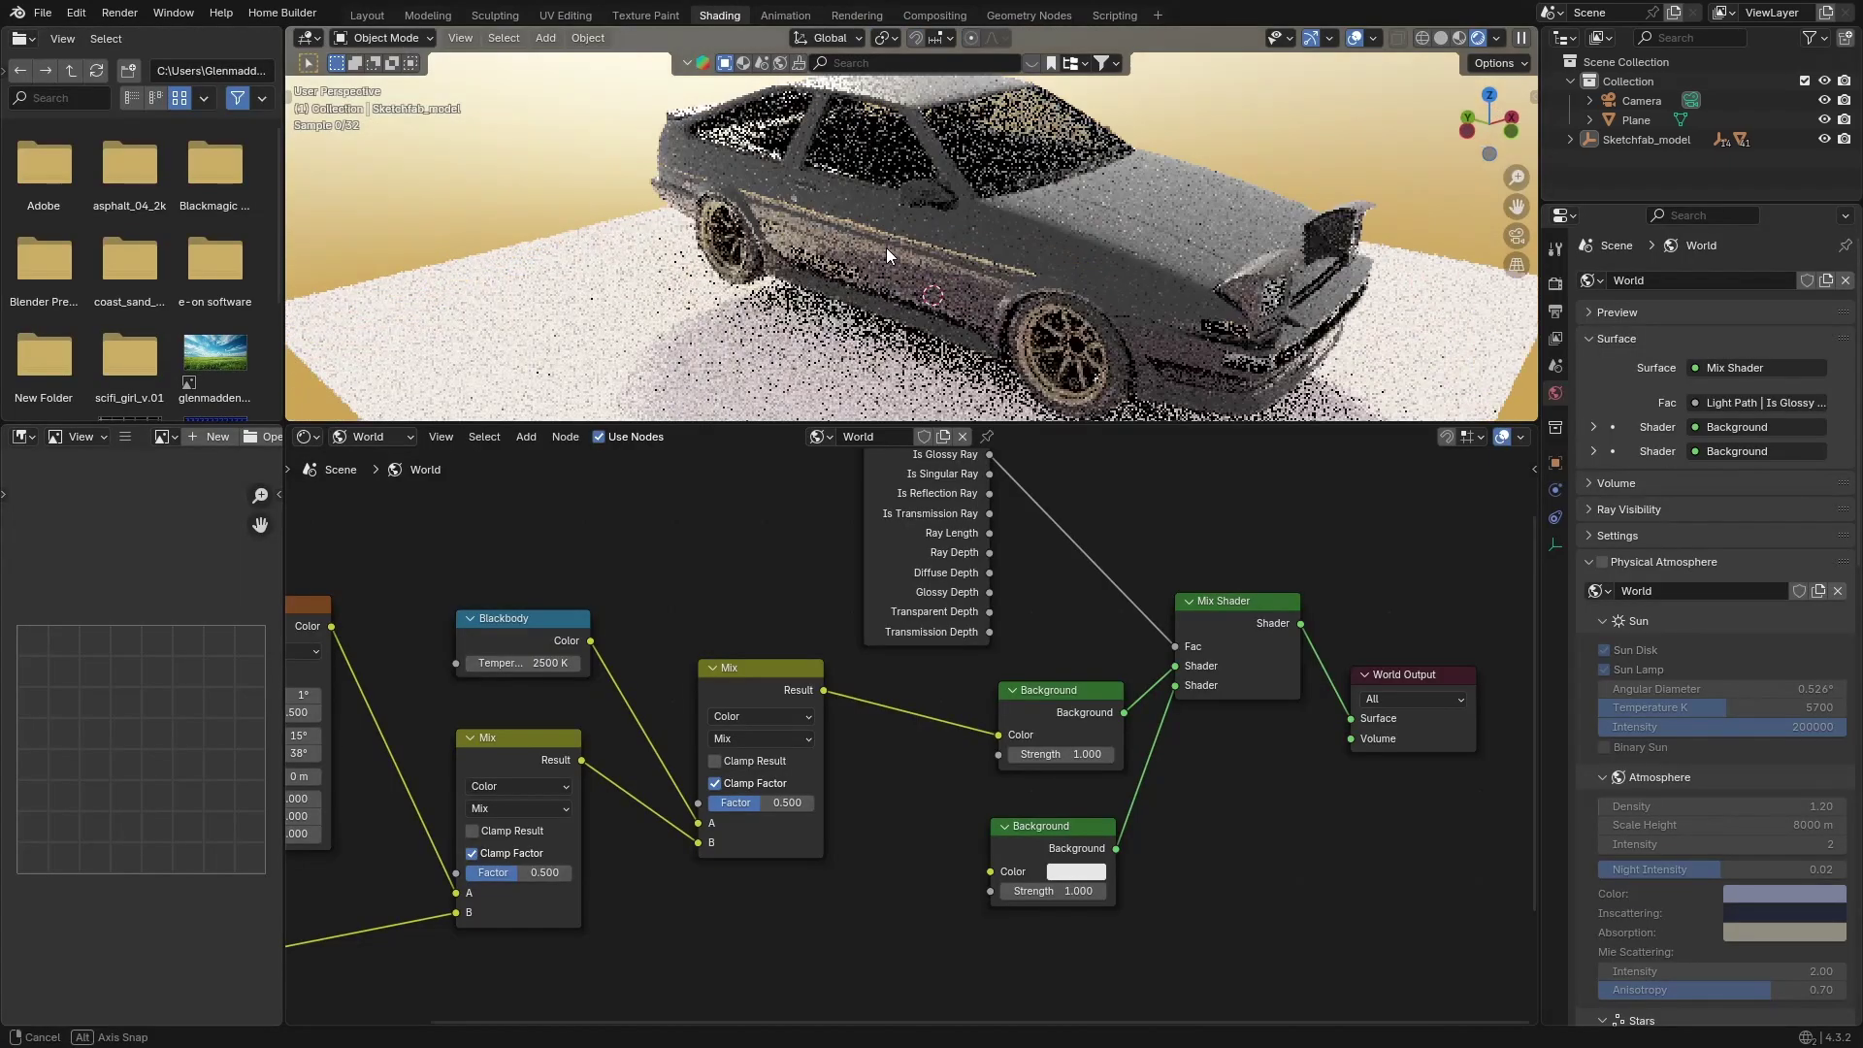
middle_click_drag(887, 248, 681, 239)
middle_click_drag(1073, 892, 1232, 853)
left_click(1231, 853)
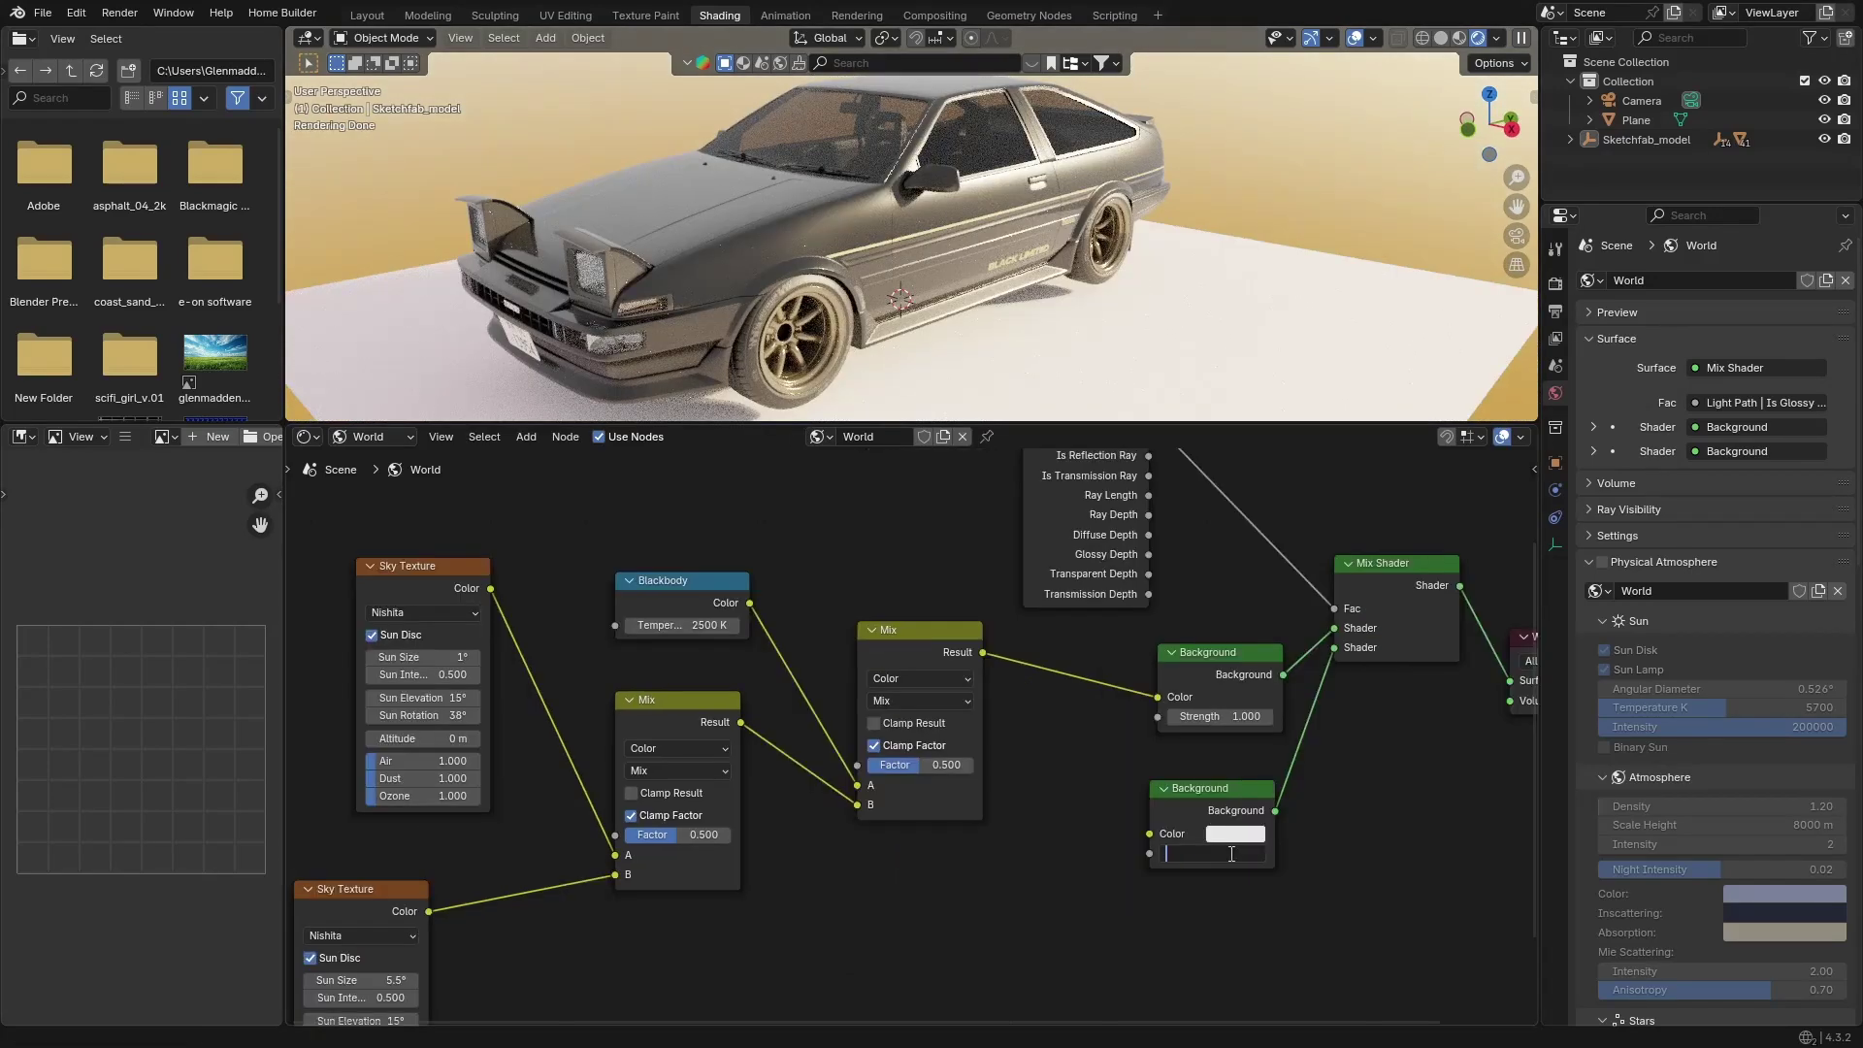
type("0.5")
key("Return")
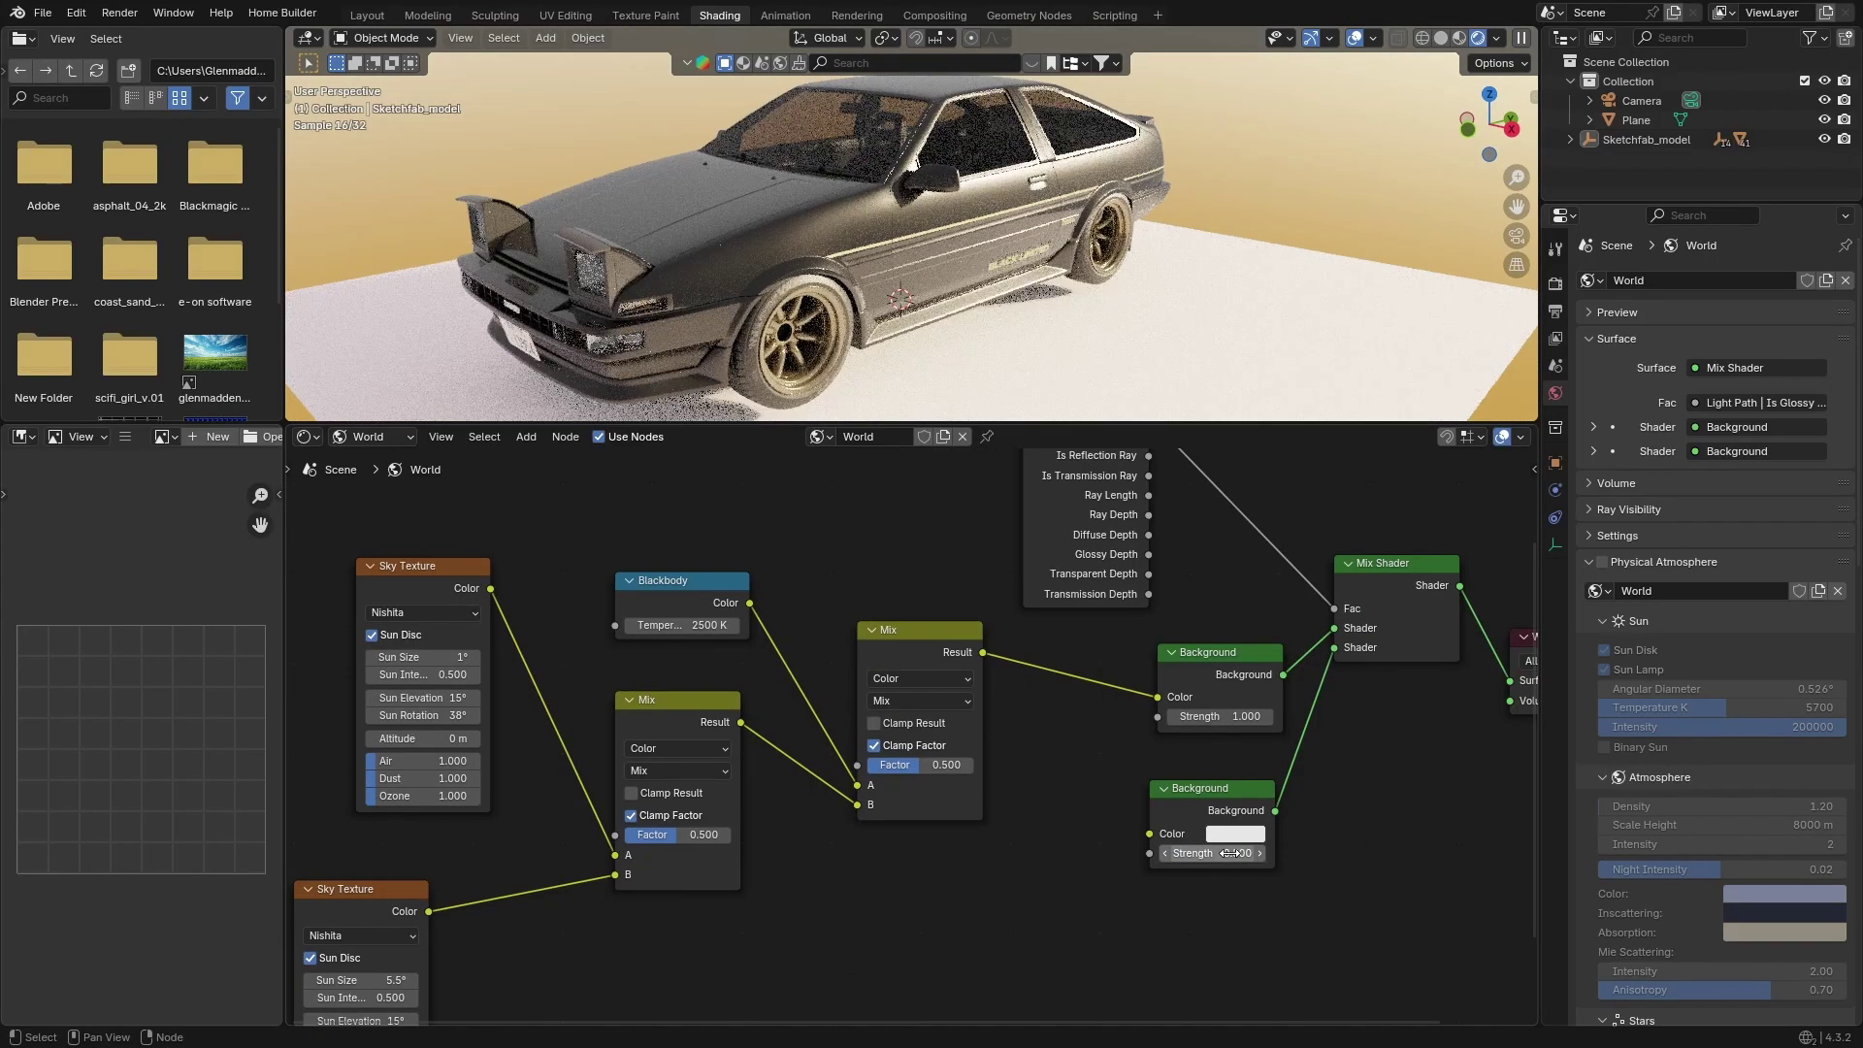
Step: Try Blackbody temperatures of 1000 K and 1500 K, settle on 6000 K, then select the ground Plane
left_click(676, 626)
key("BackSpace")
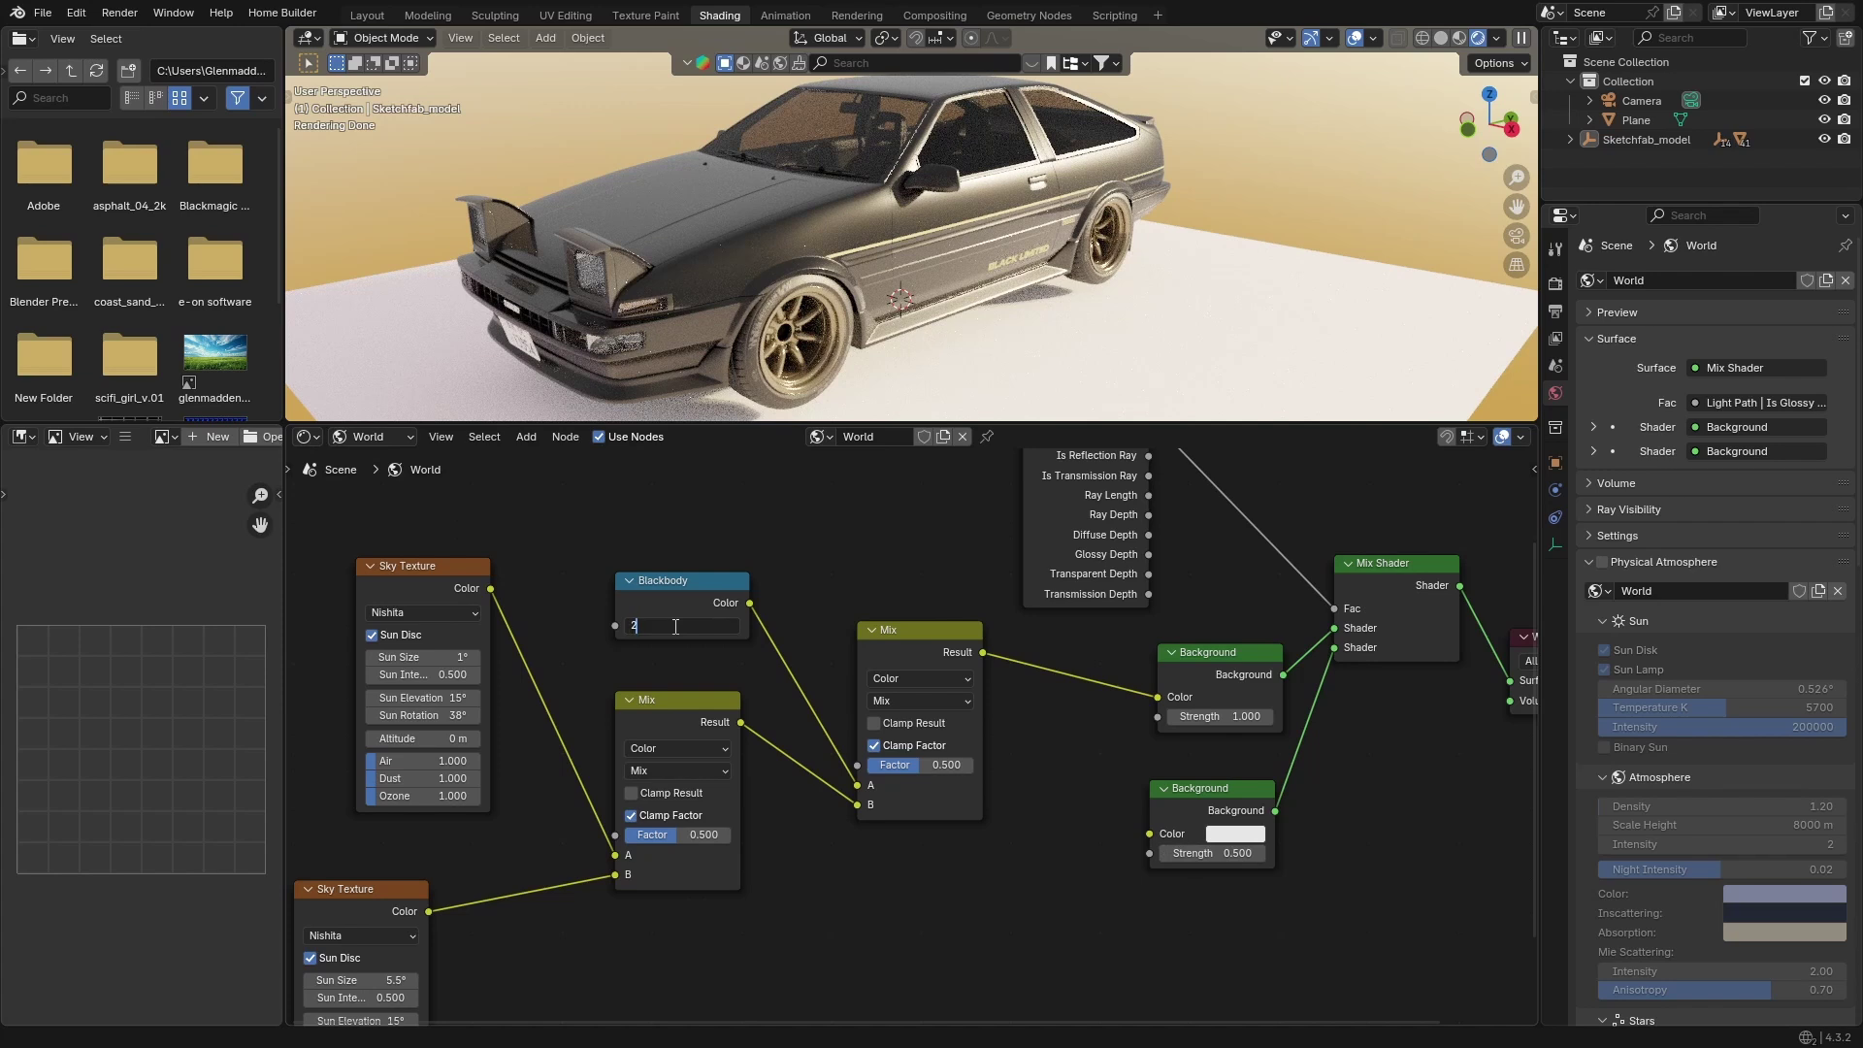
type("1000")
key("Return")
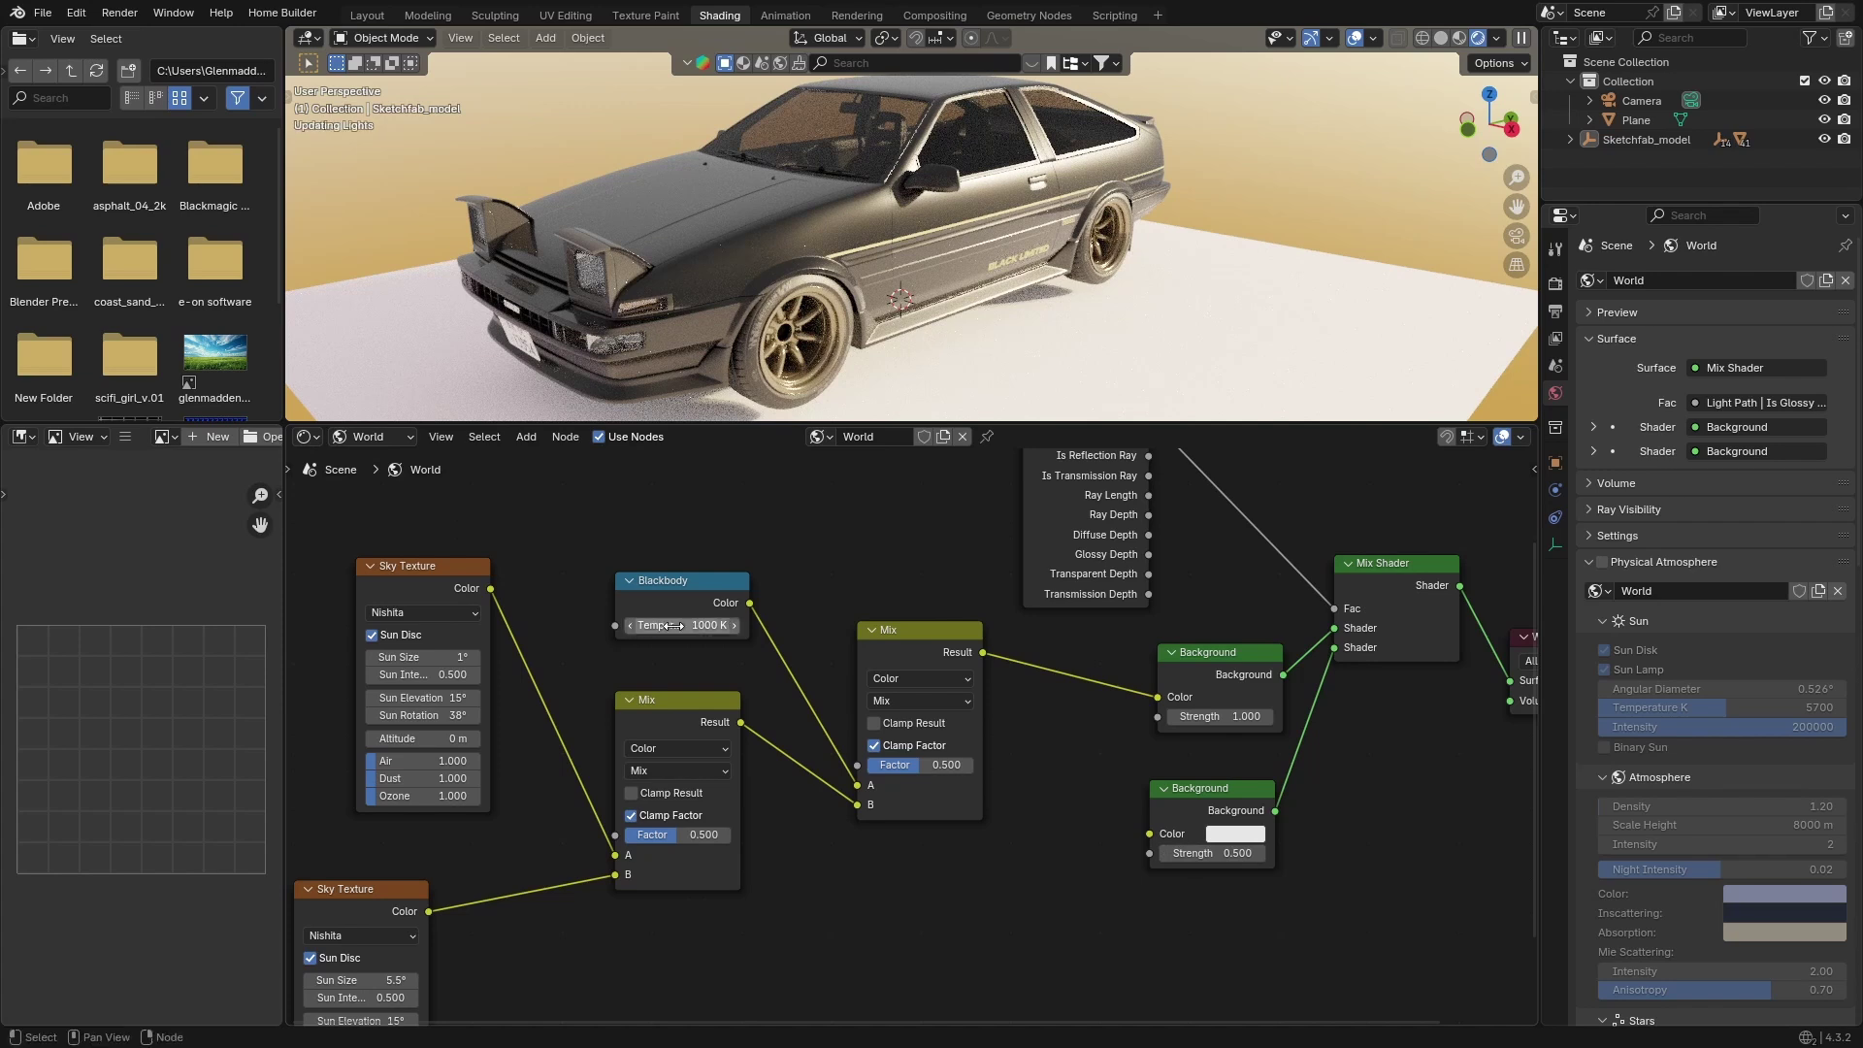
left_click(673, 626)
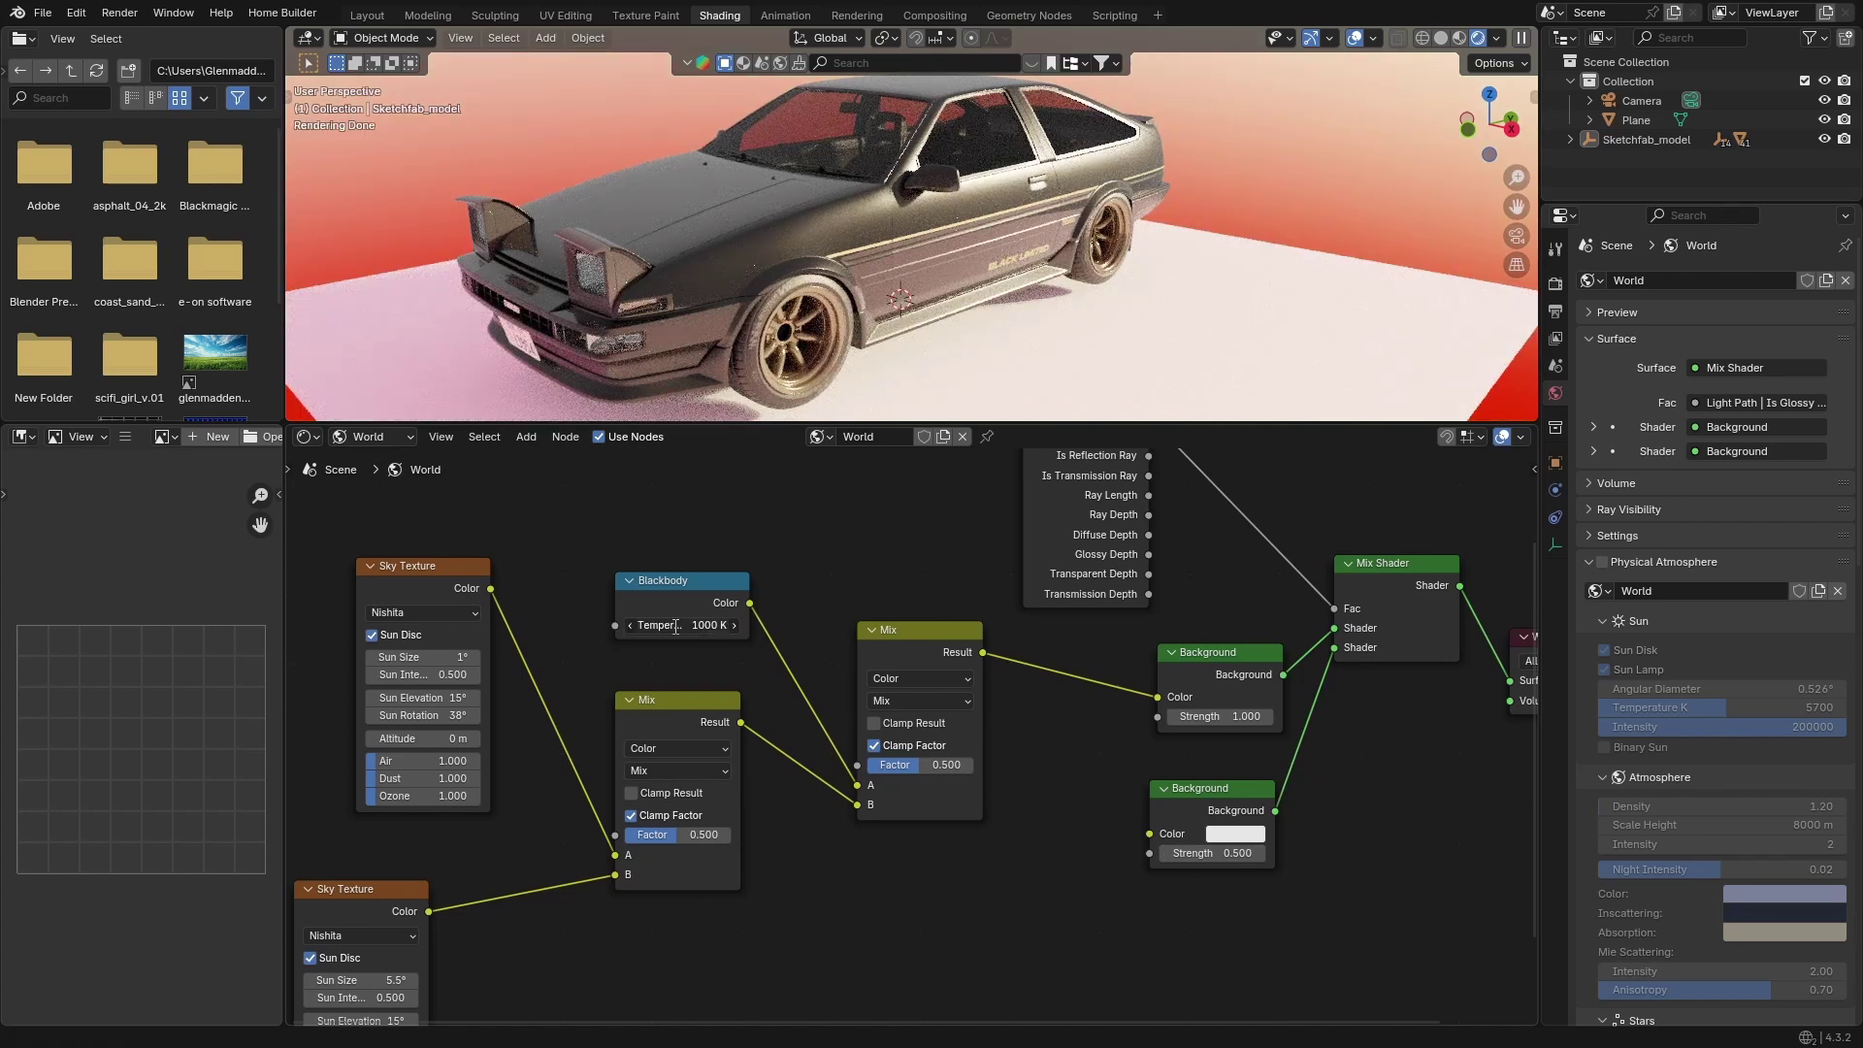
key("BackSpace")
type("1500")
key("Return")
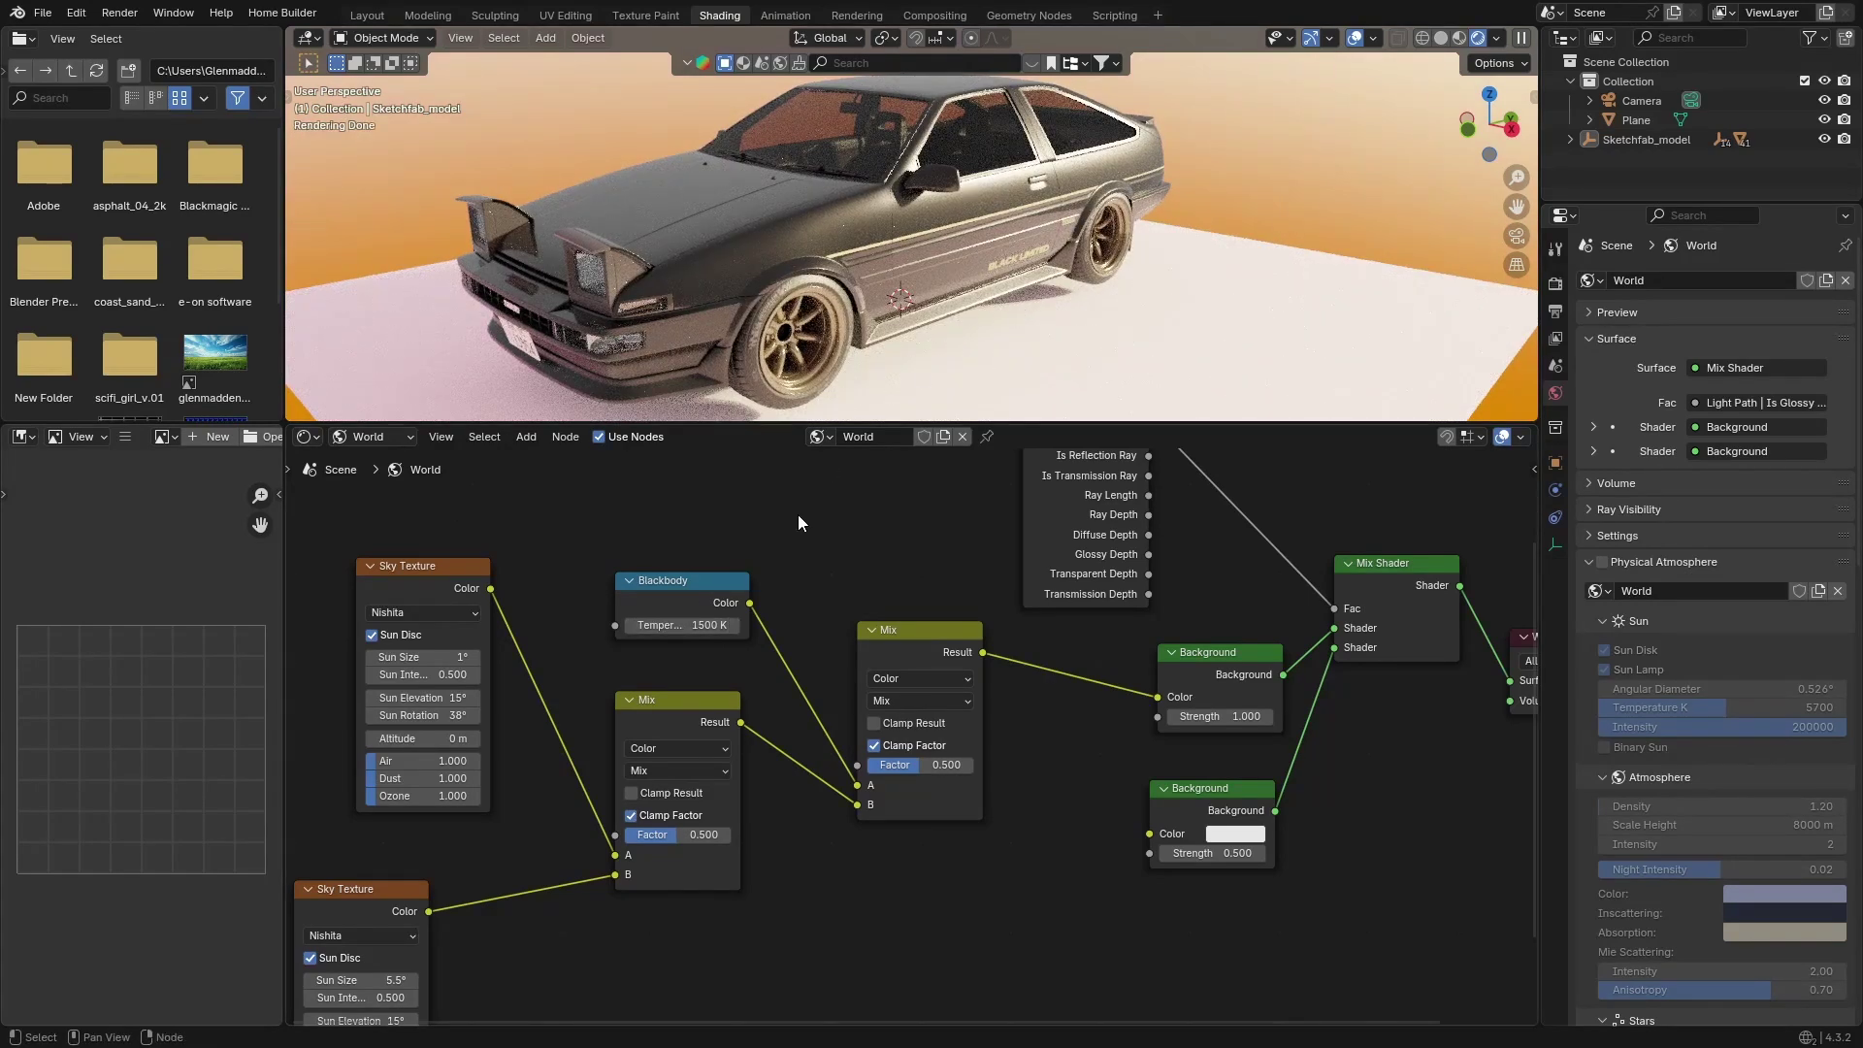
left_click(705, 623)
key("BackSpace")
type("6000")
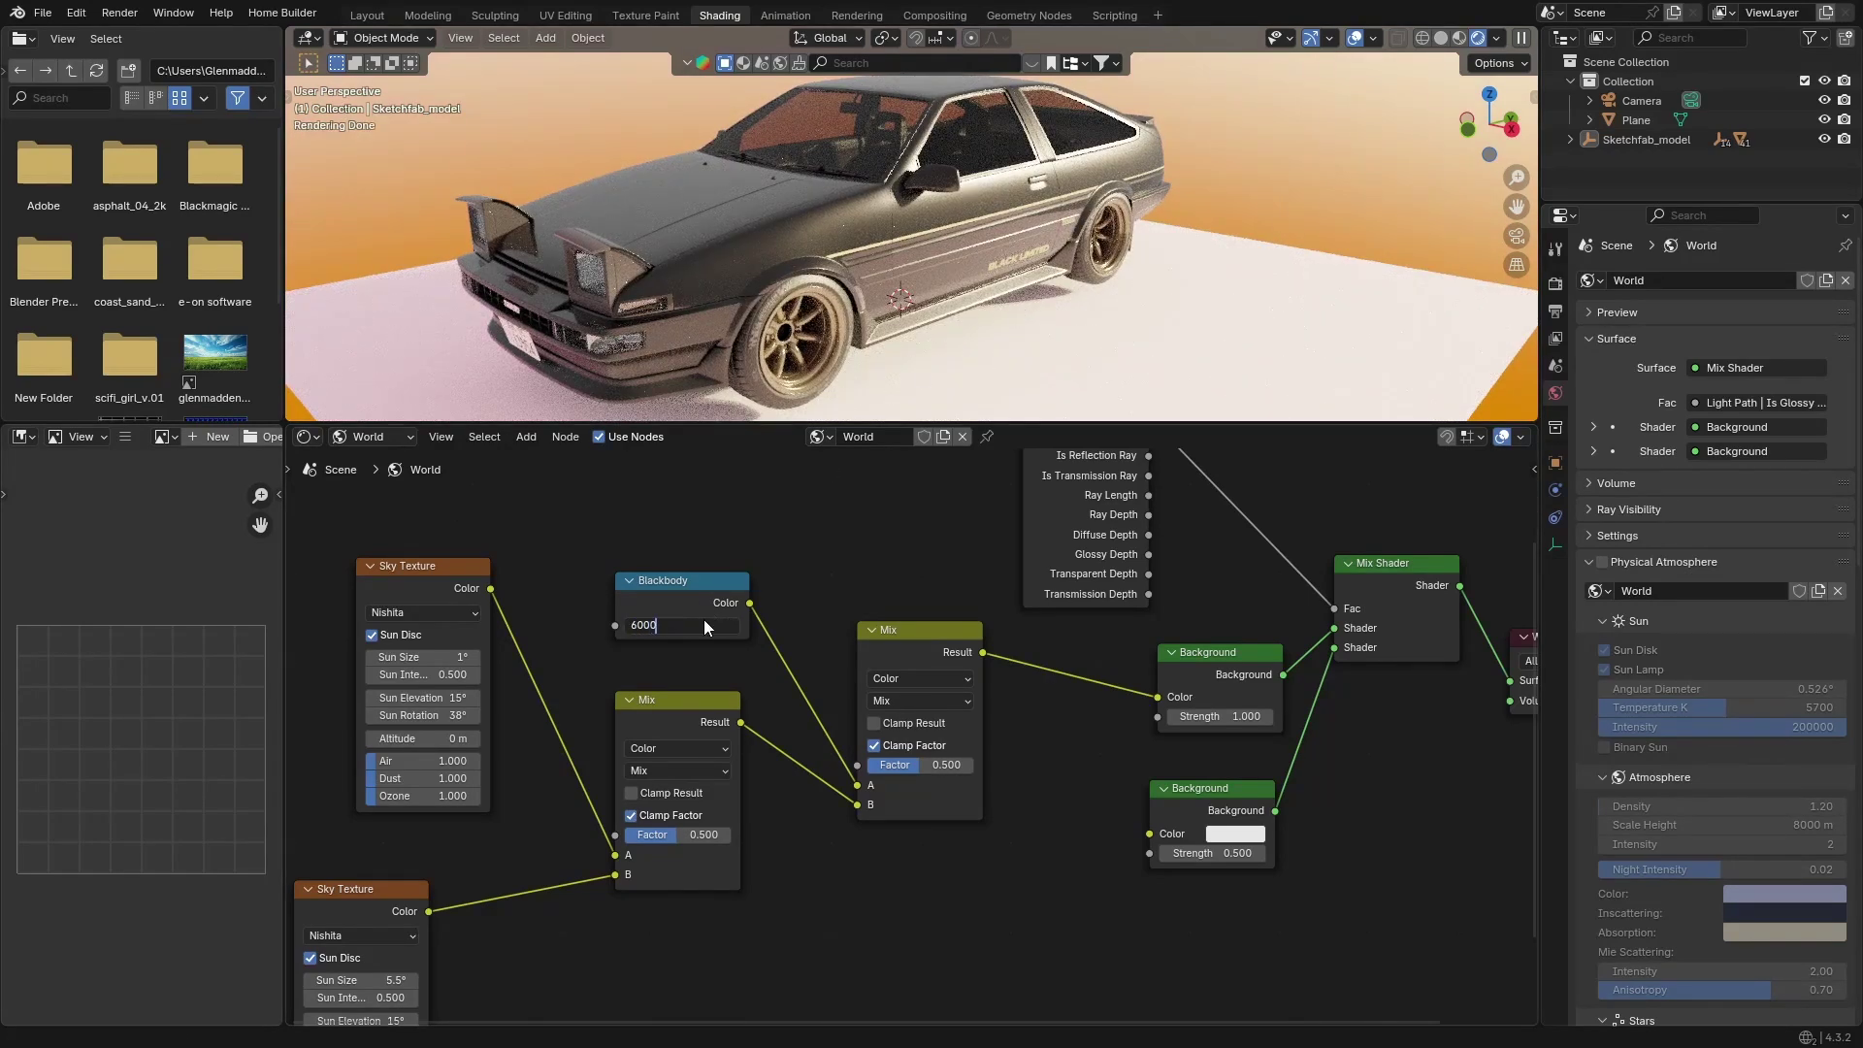
key("Return")
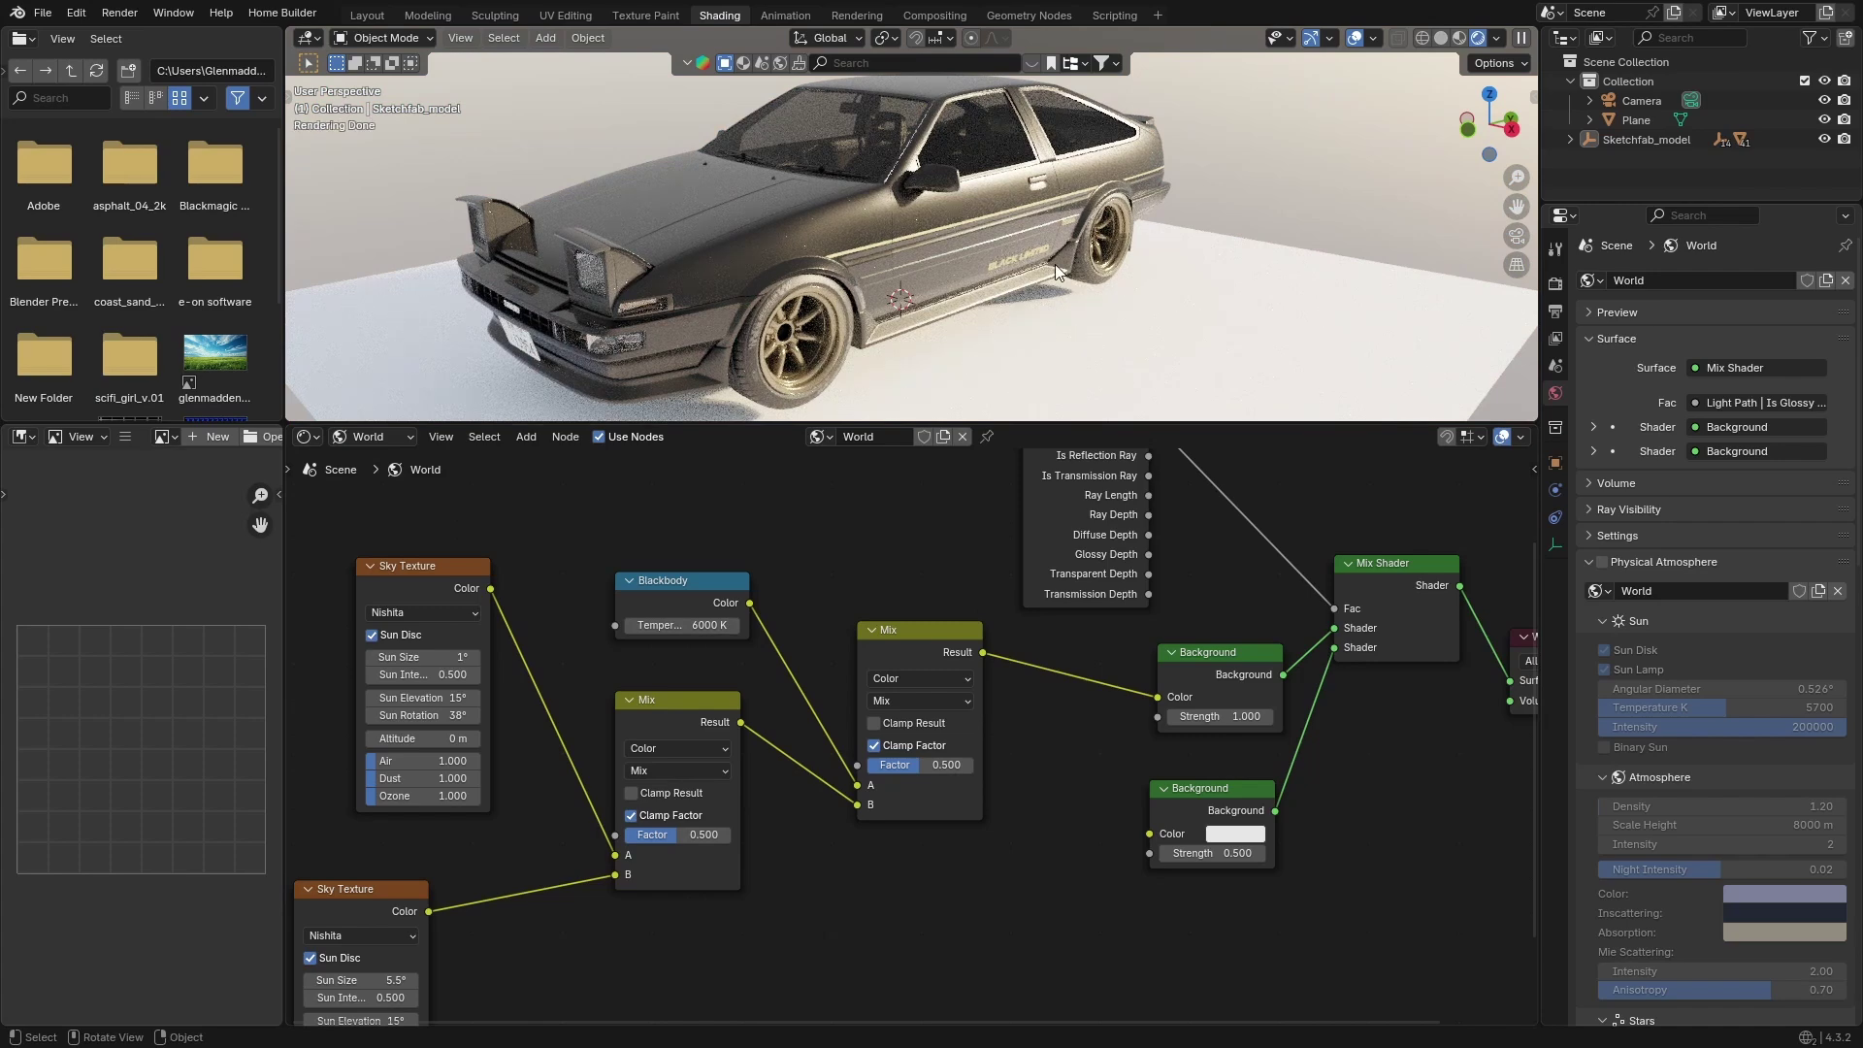
middle_click_drag(1056, 263, 873, 277)
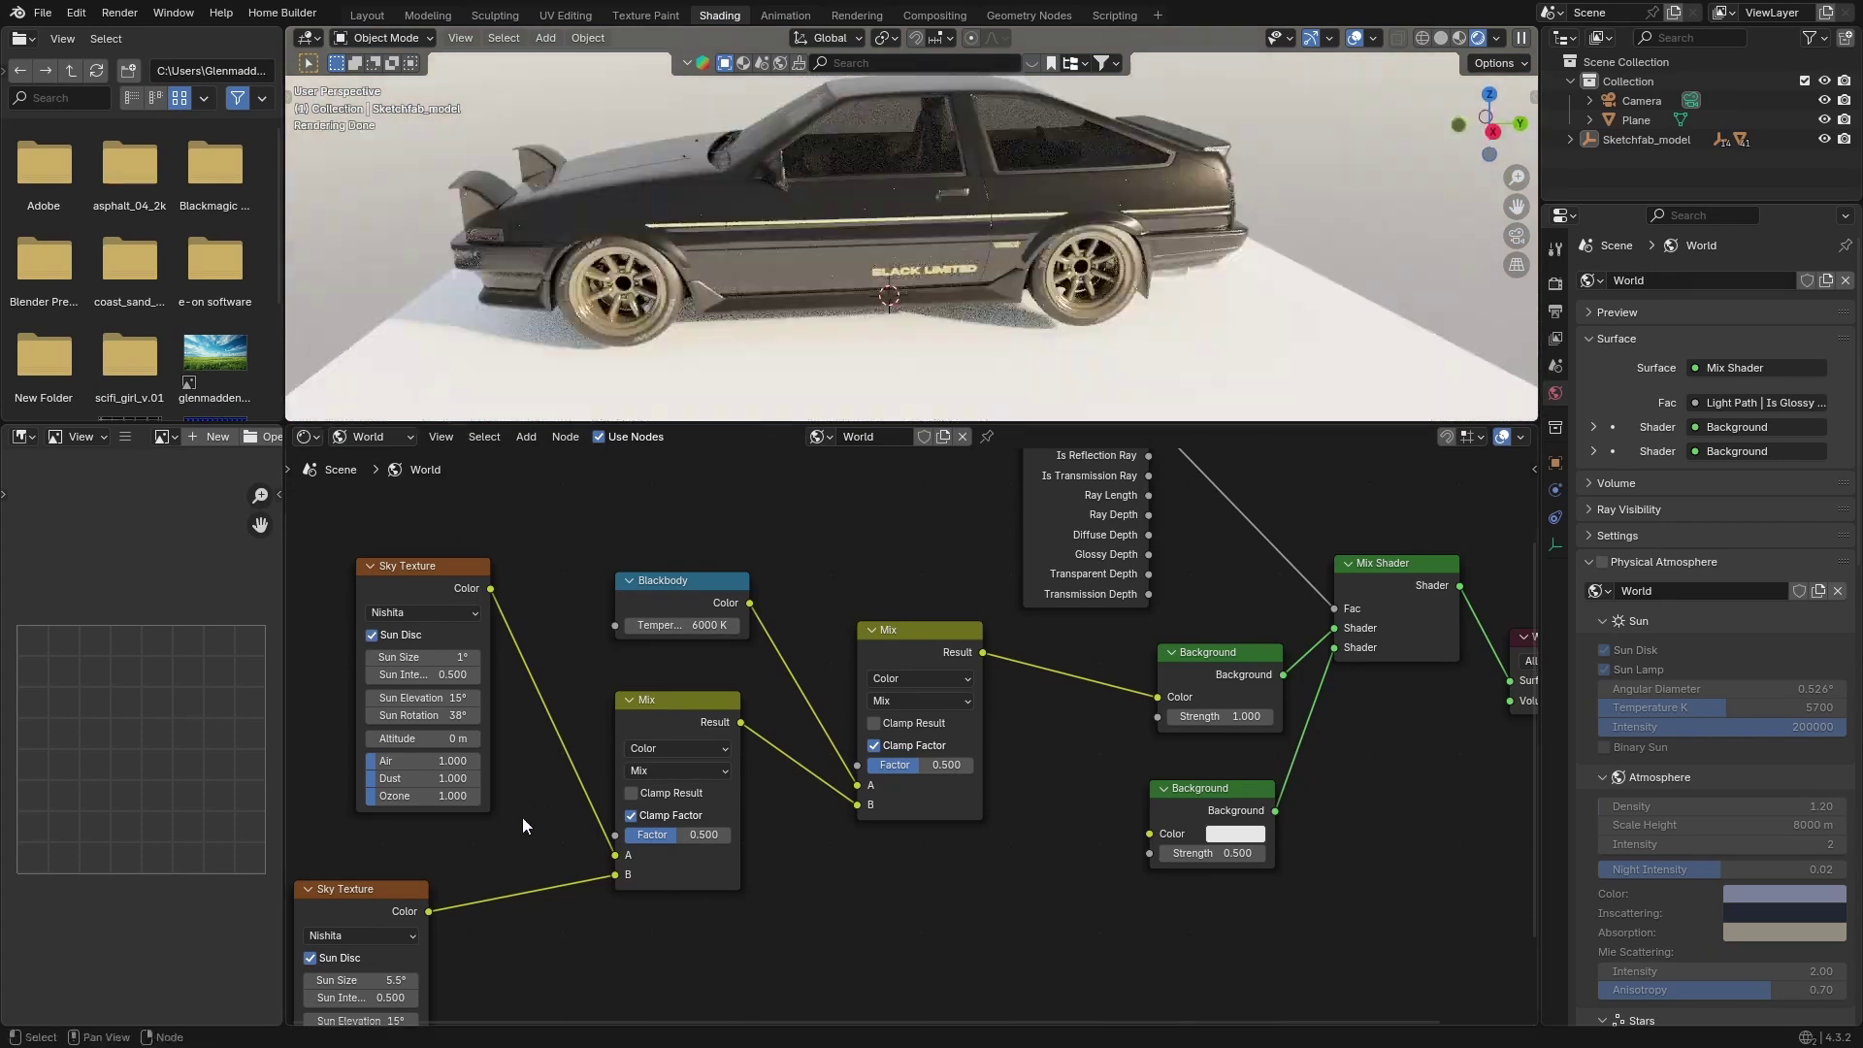
left_click(823, 357)
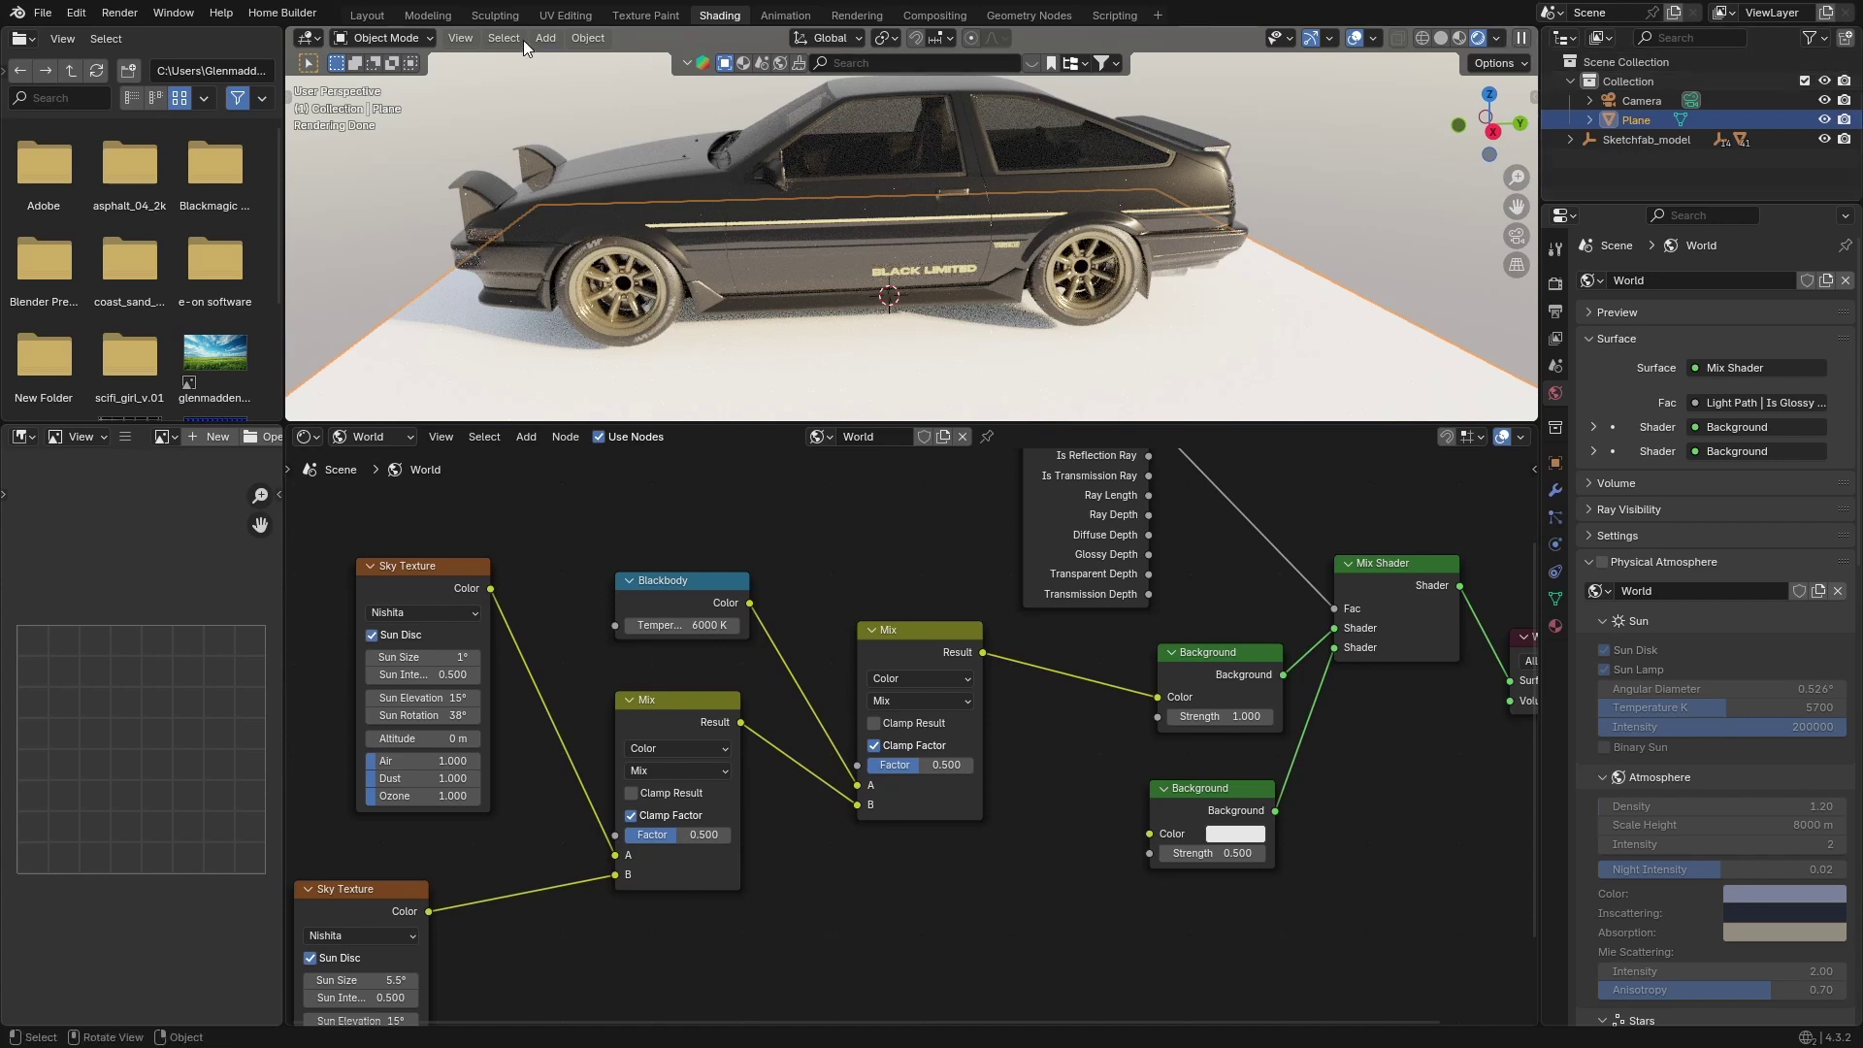
Step: Back in Layout, use the botaniq sidebar to scatter With flowers (D) grass over the Plane
left_click(367, 16)
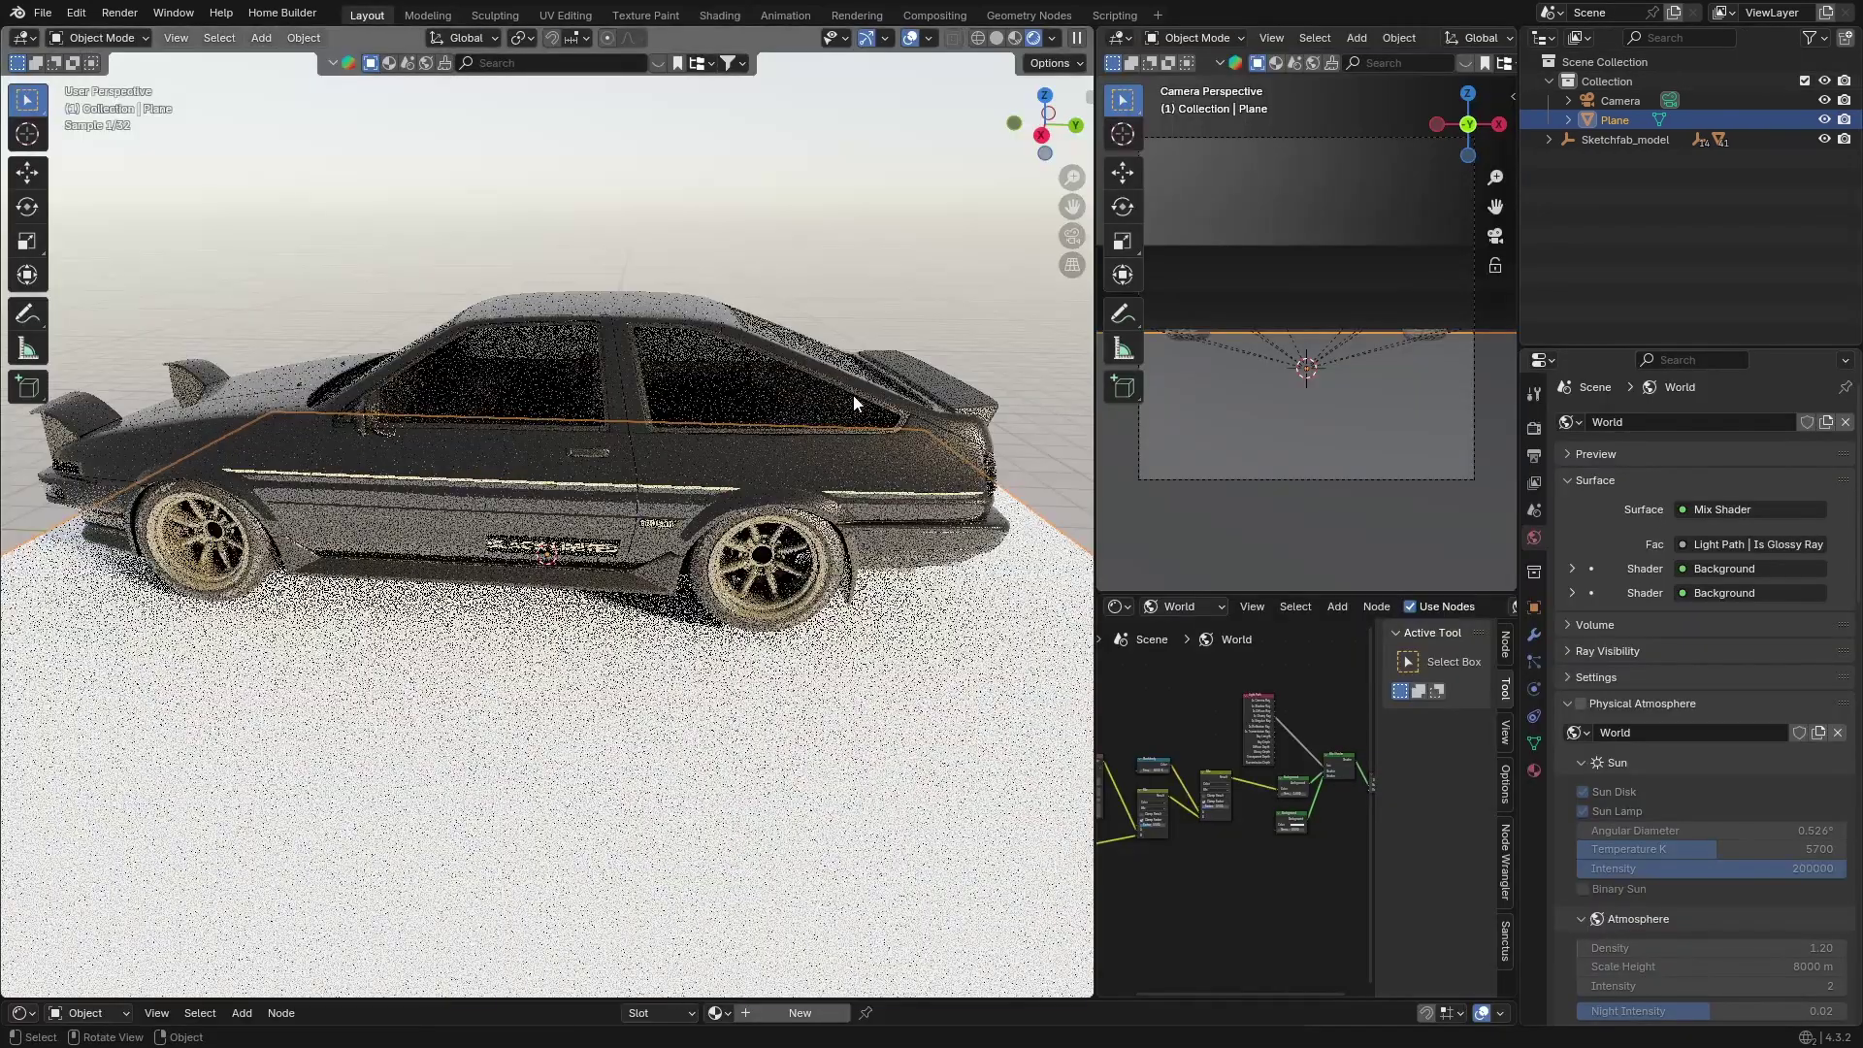
middle_click_drag(698, 504, 836, 505)
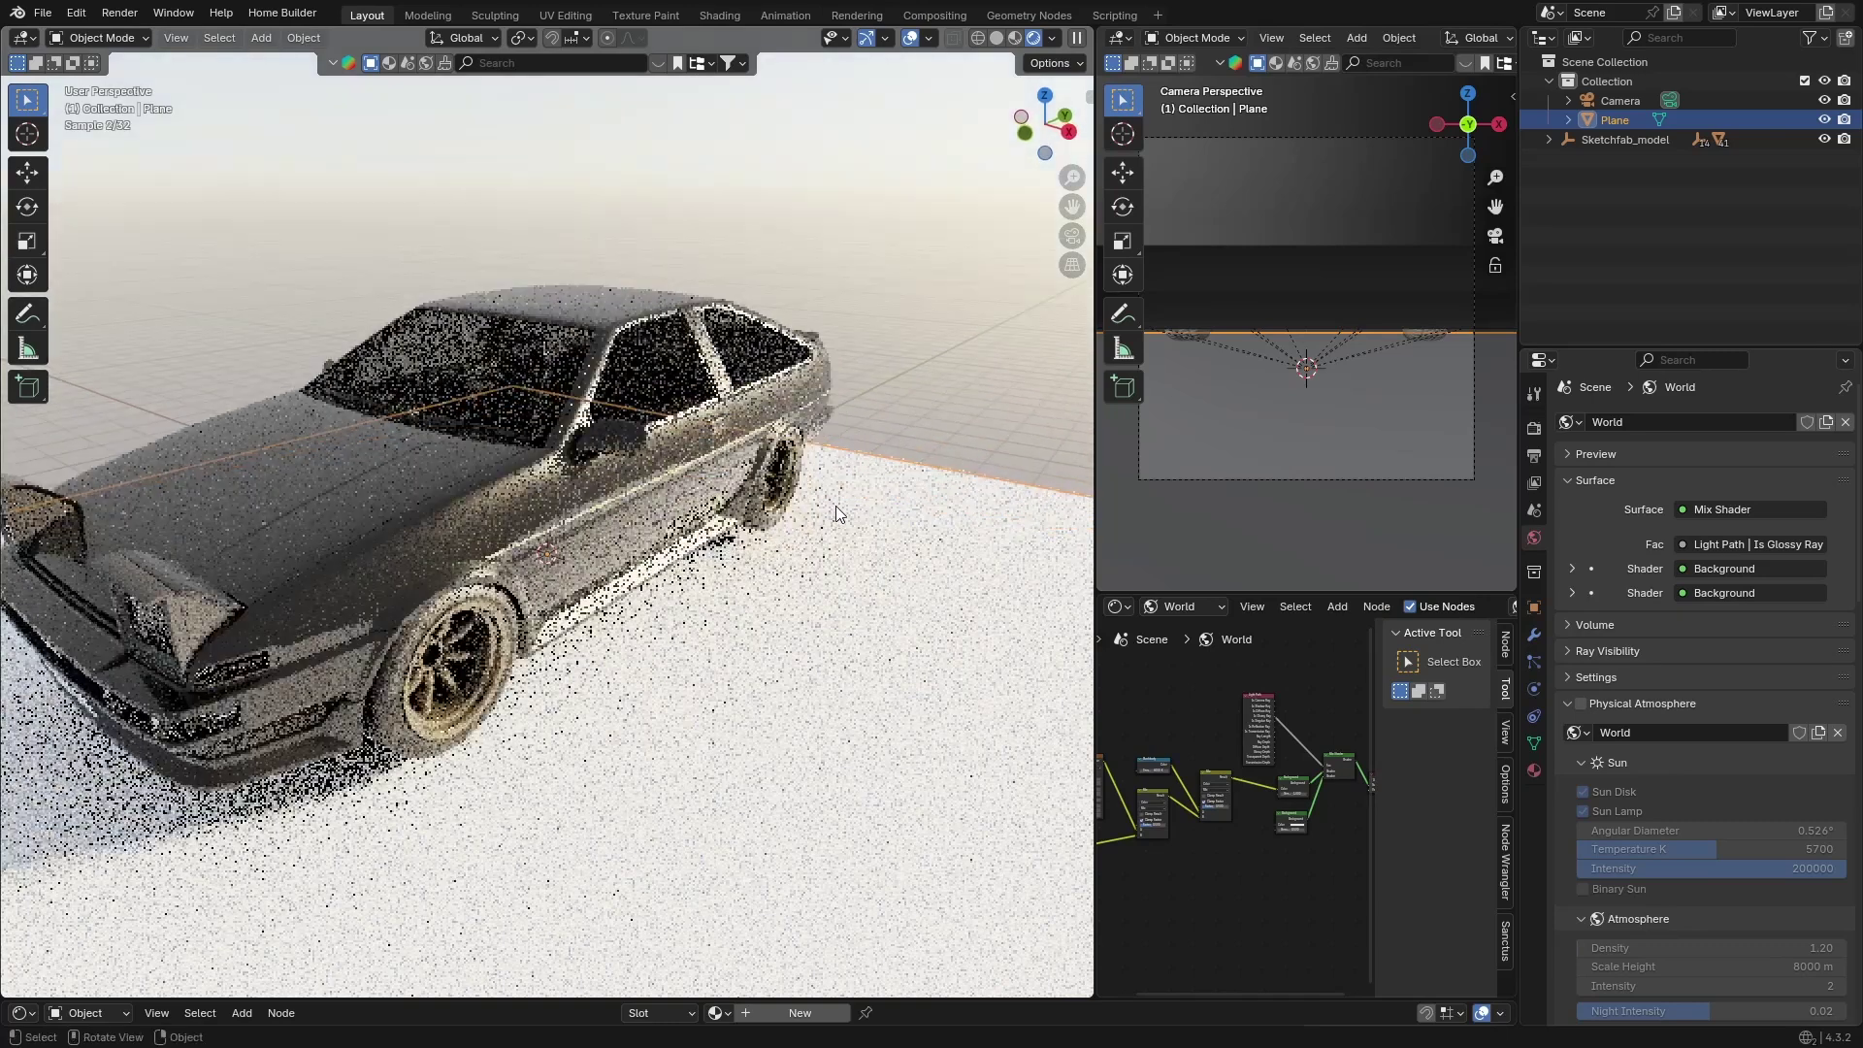
left_click(1086, 100)
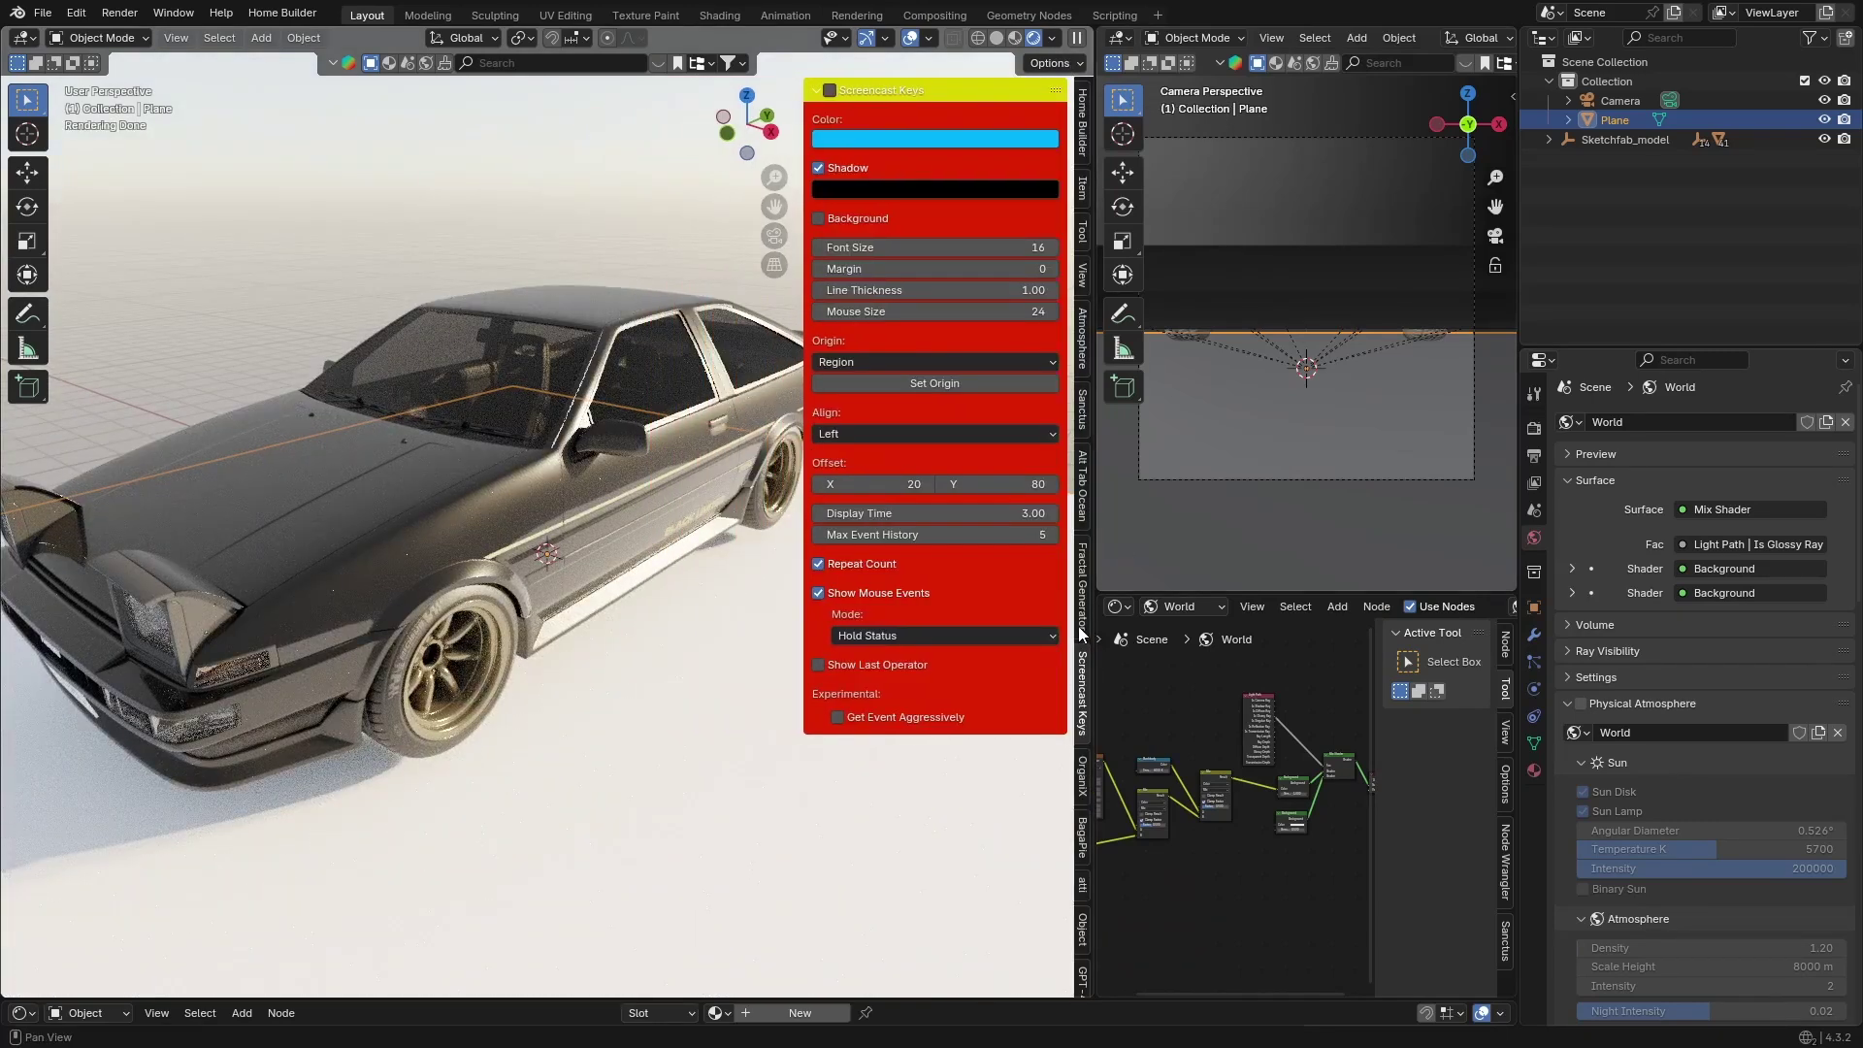
scroll(1082, 636, "down", 10)
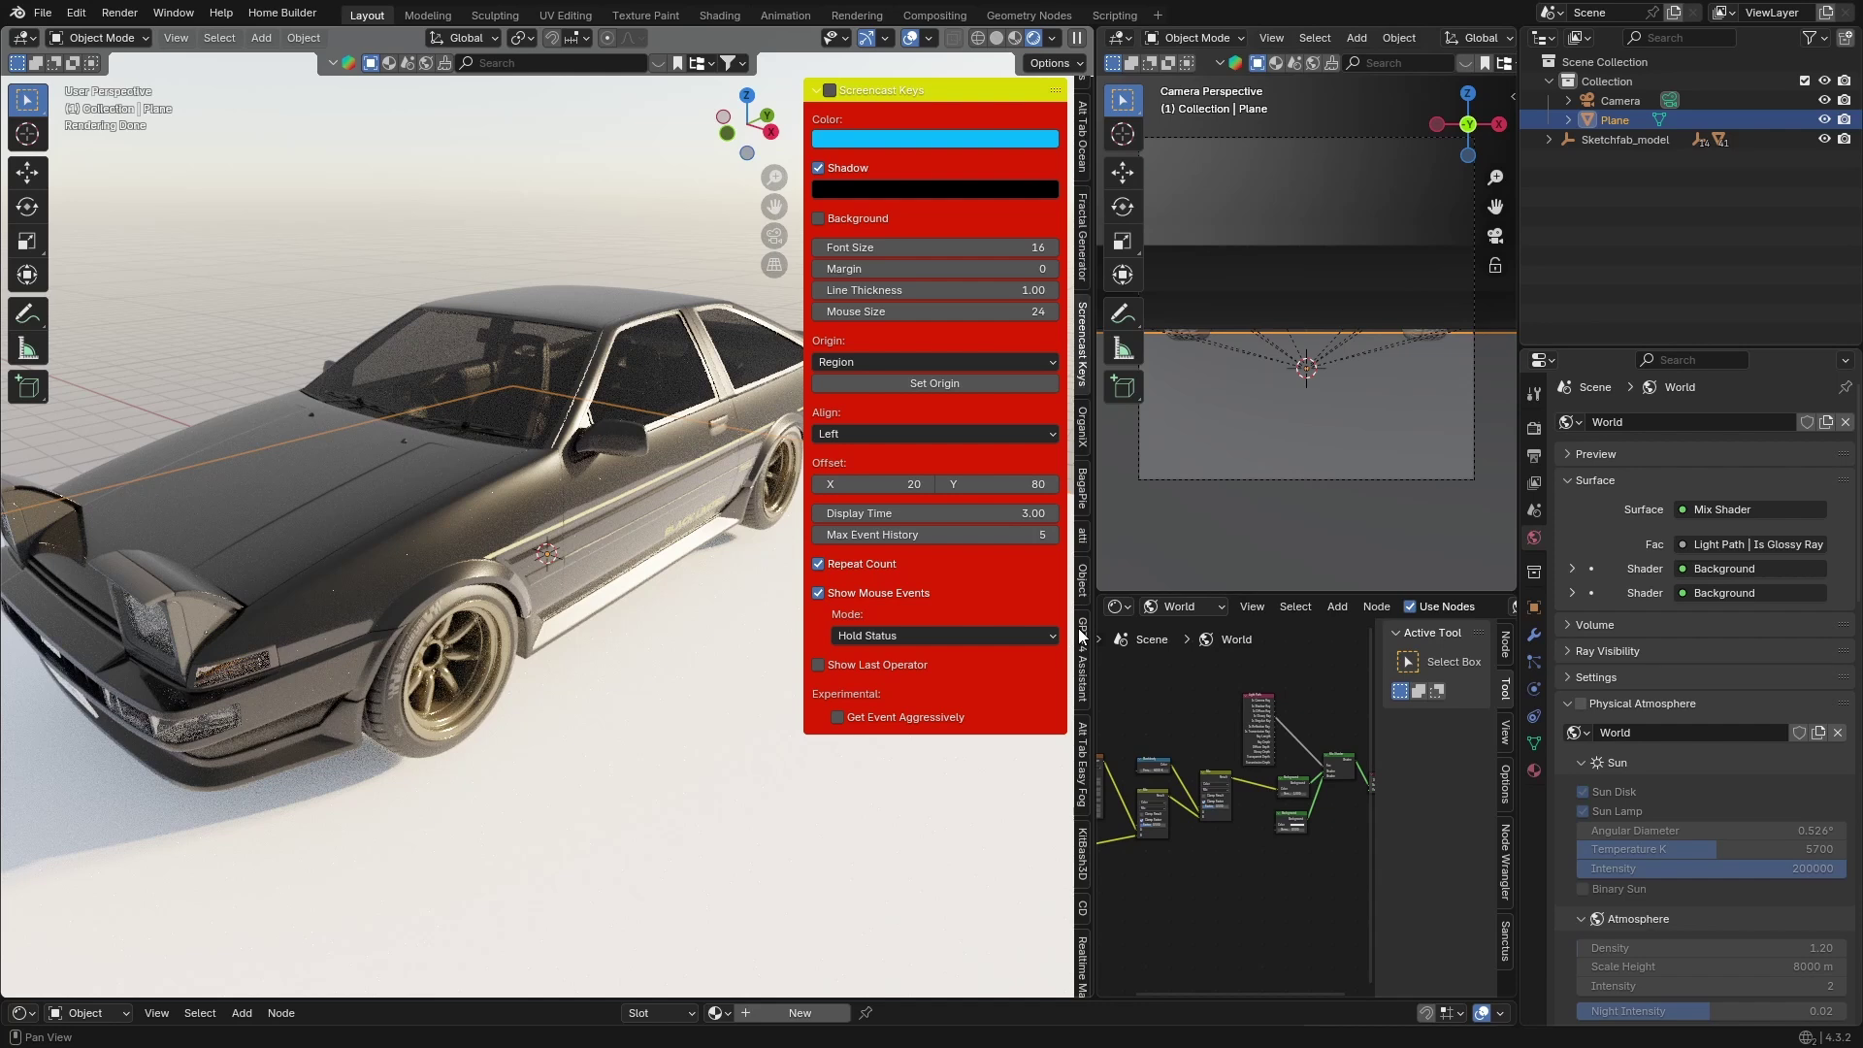
scroll(1083, 815, "down", 3)
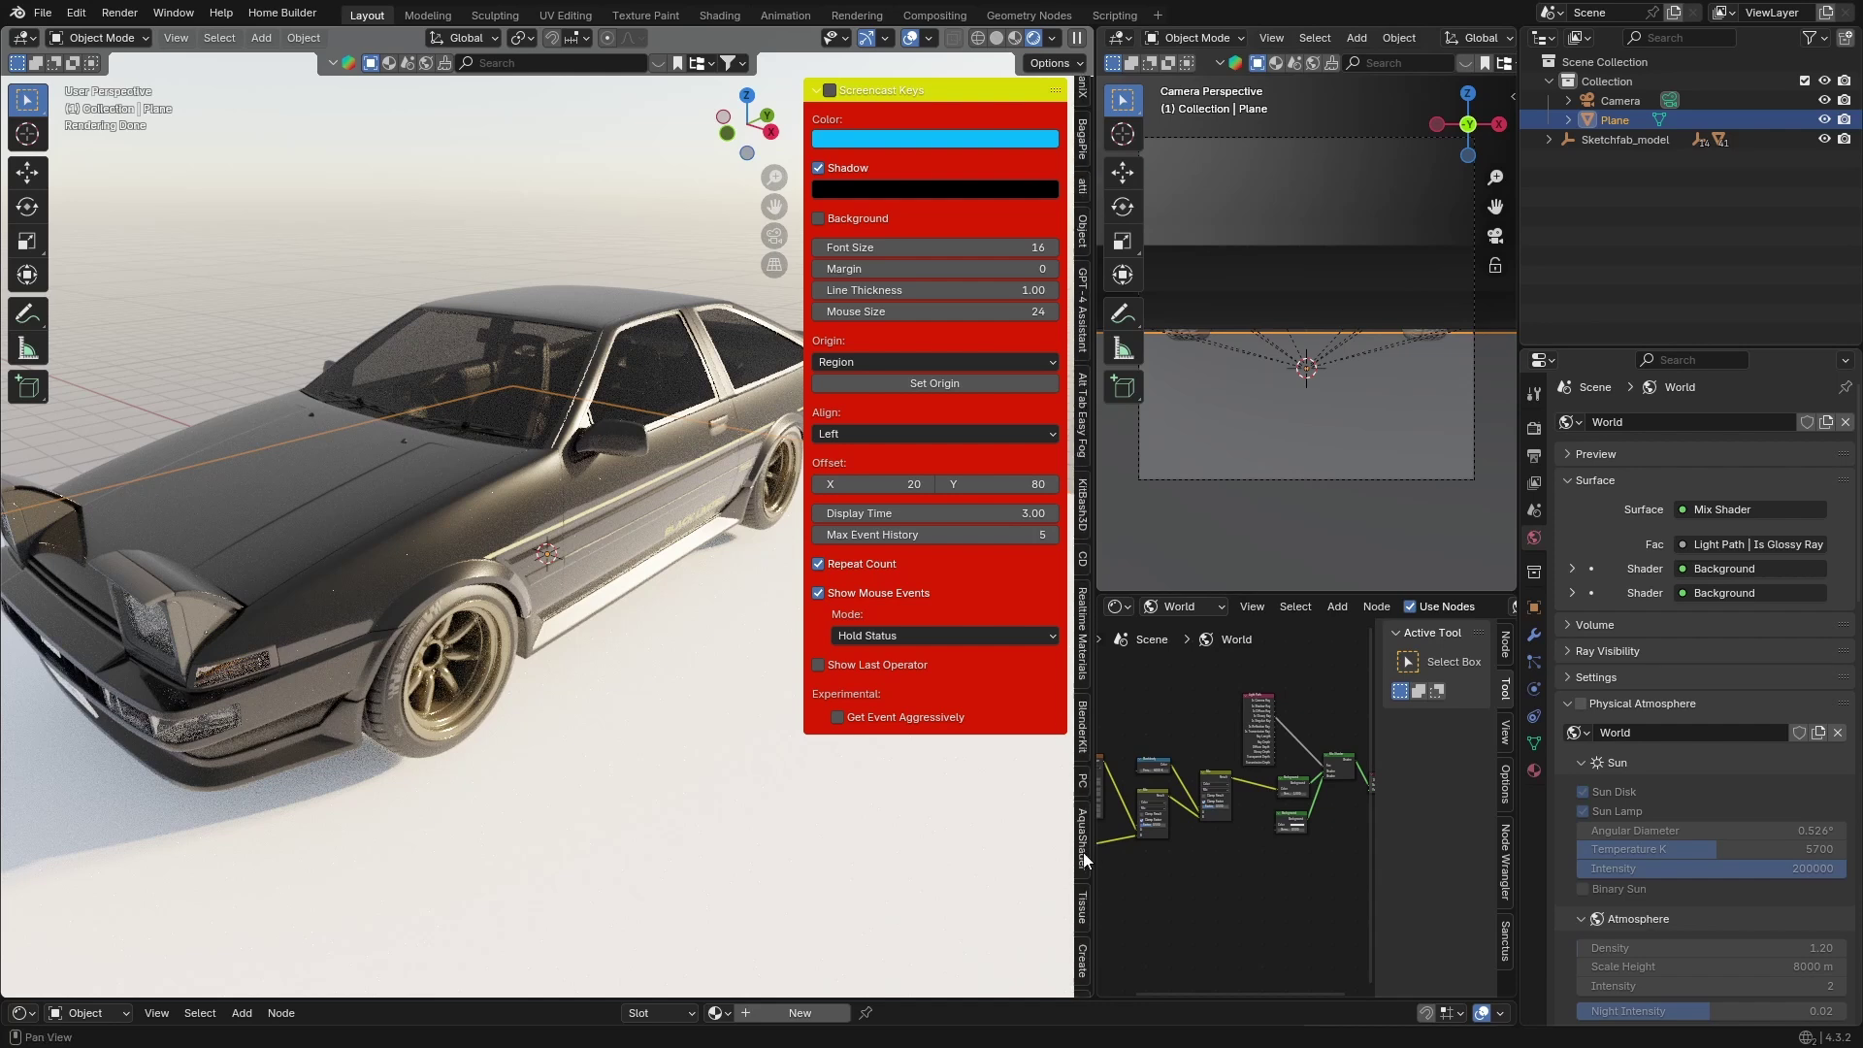
scroll(1084, 965, "down", 2)
left_click(1083, 961)
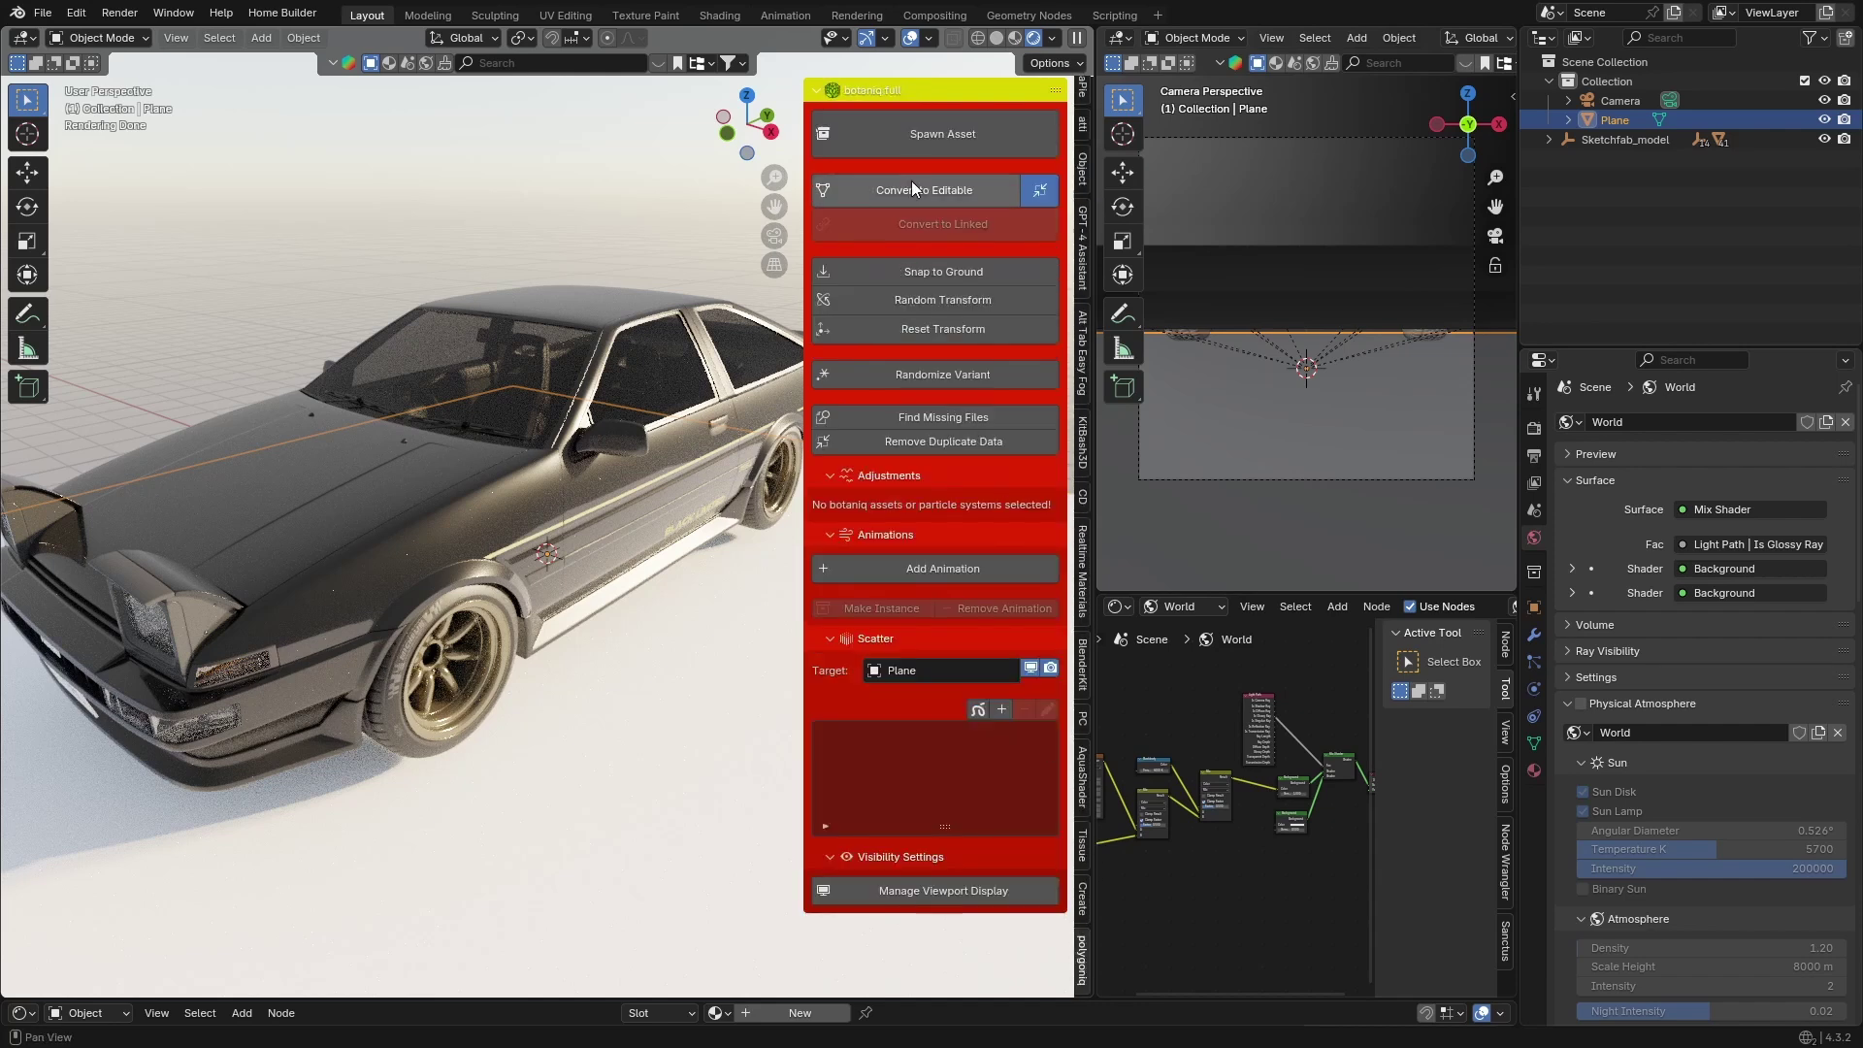
left_click(1001, 709)
left_click(997, 827)
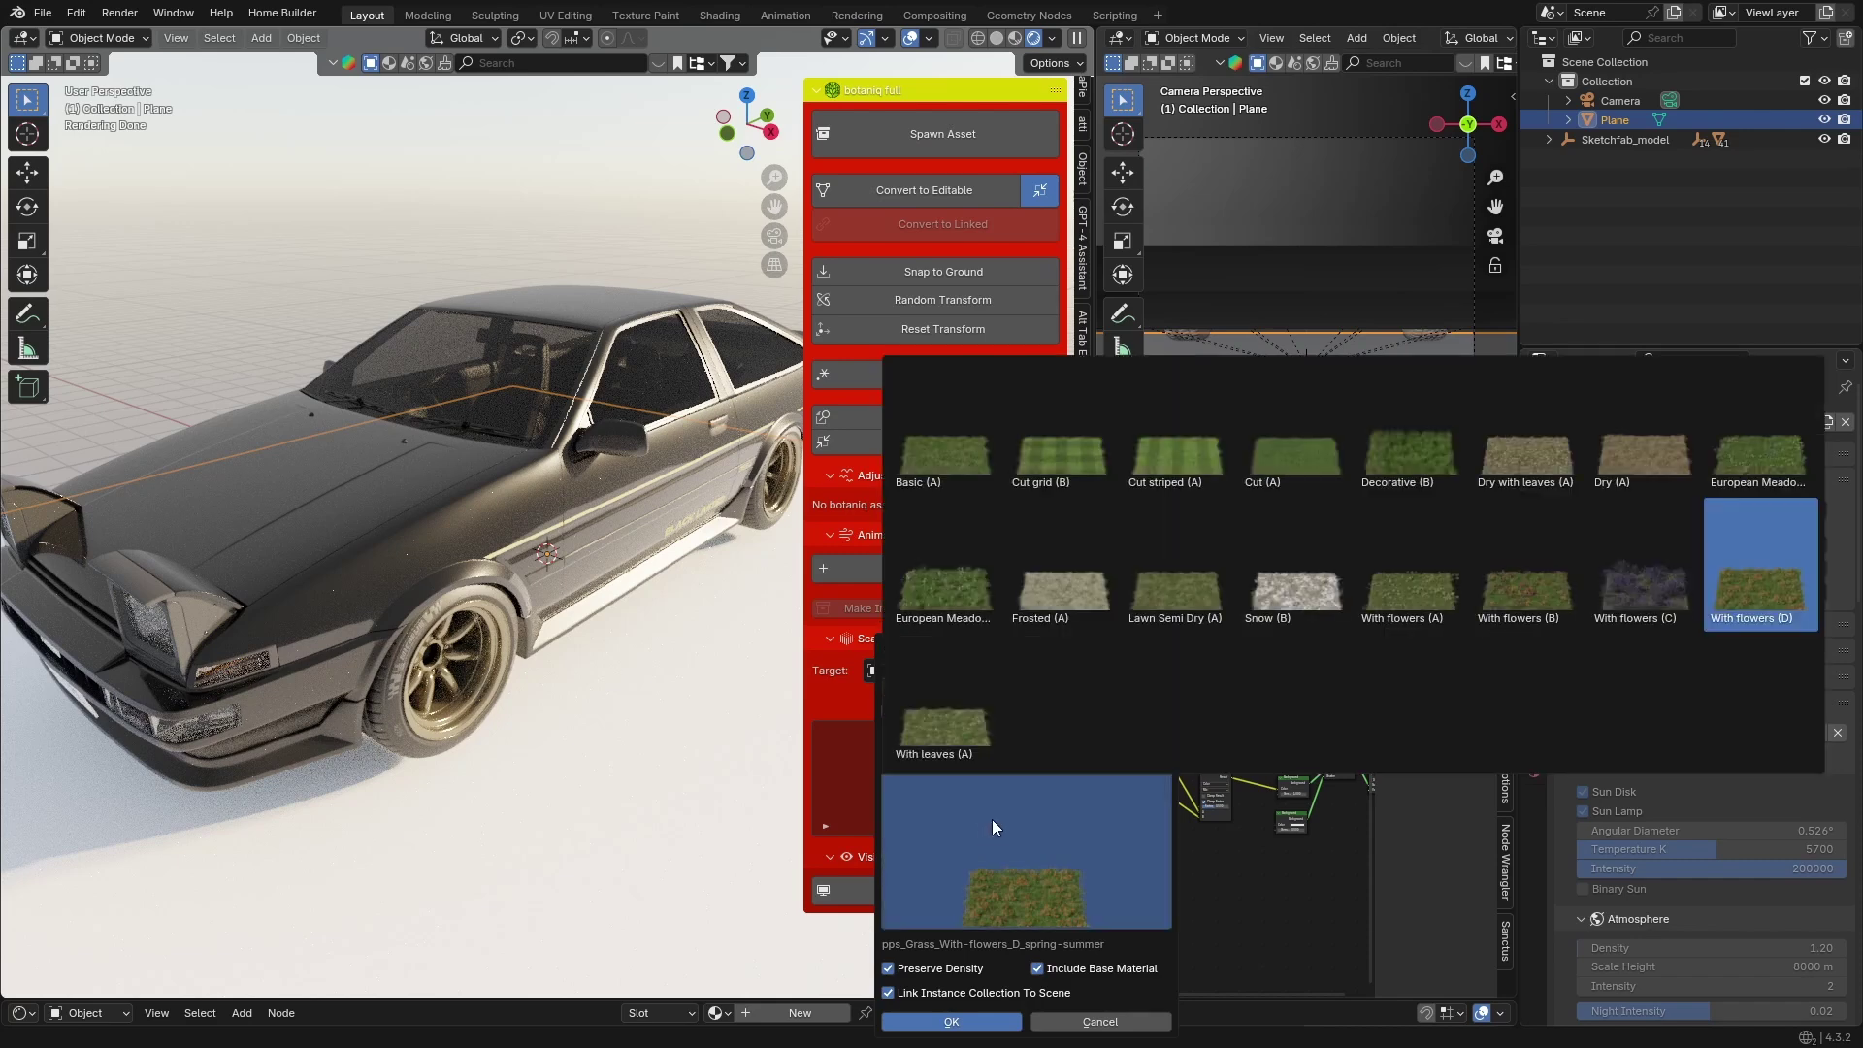
left_click(1713, 598)
left_click(951, 1021)
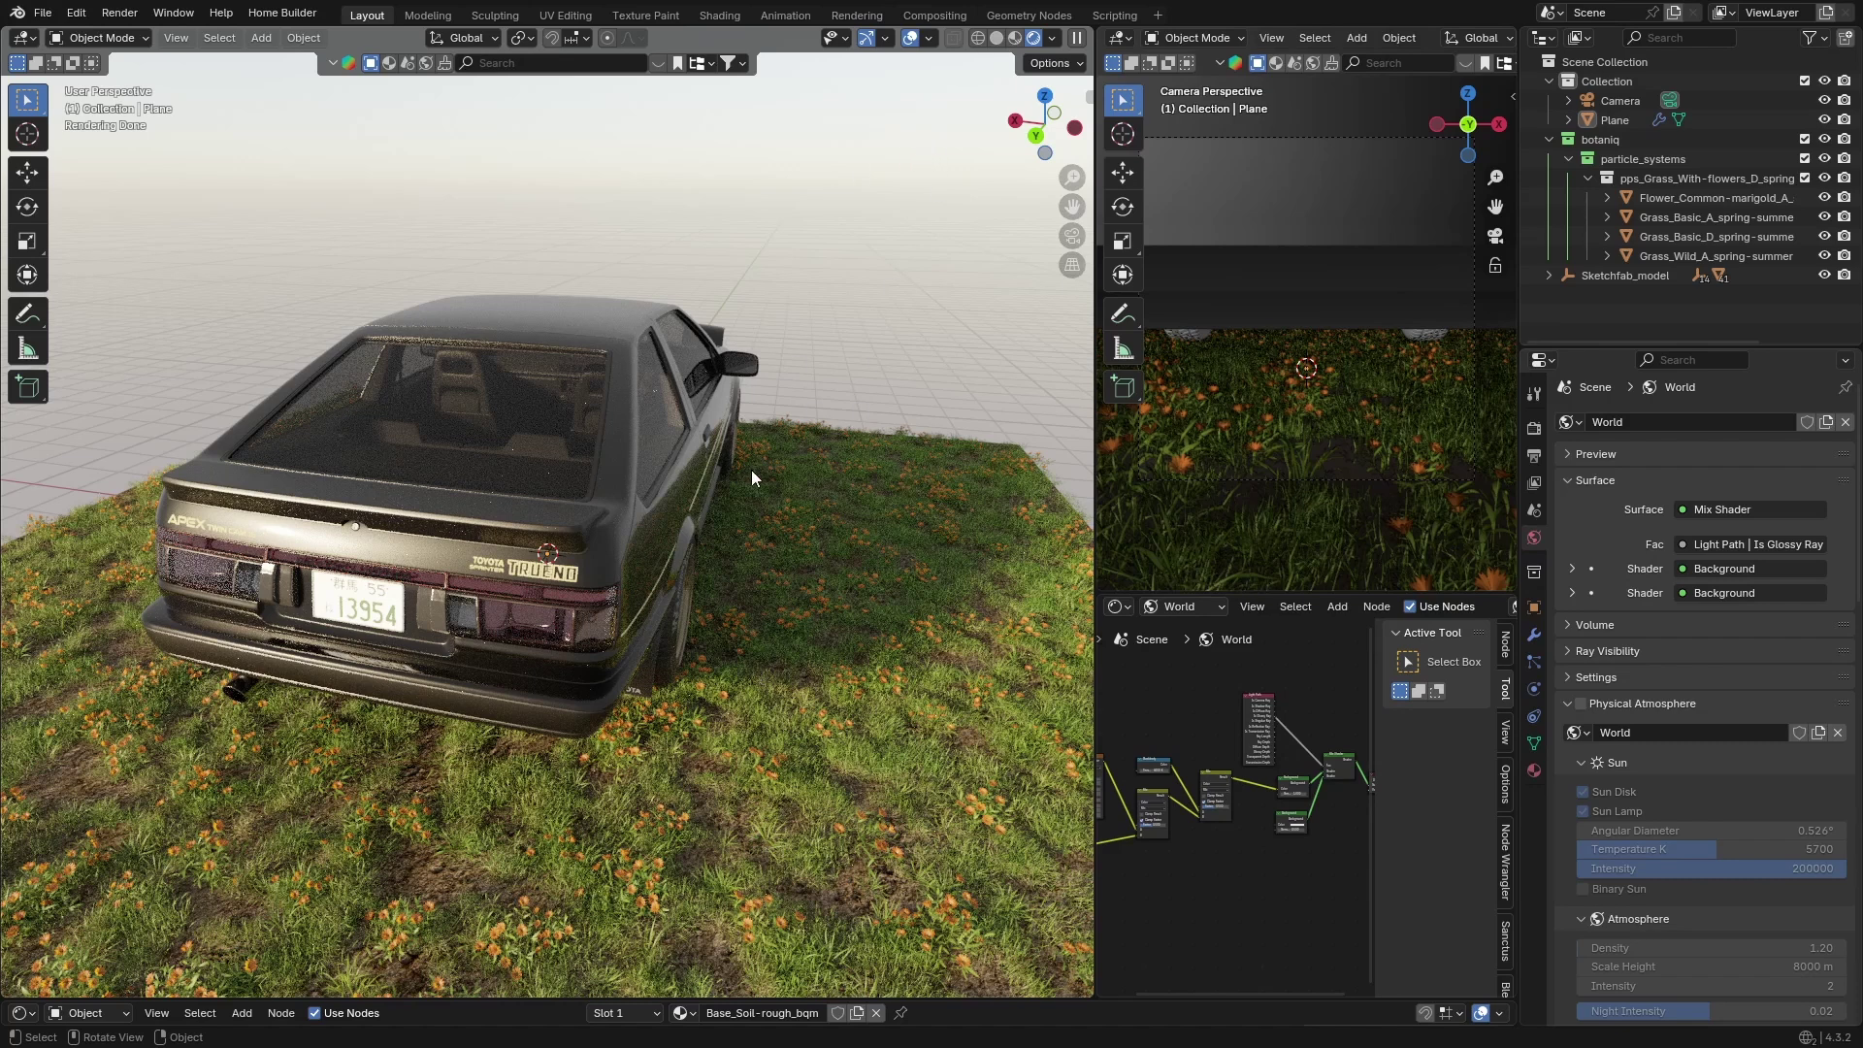
middle_click_drag(234, 452, 526, 439)
scroll(522, 439, "up", 5)
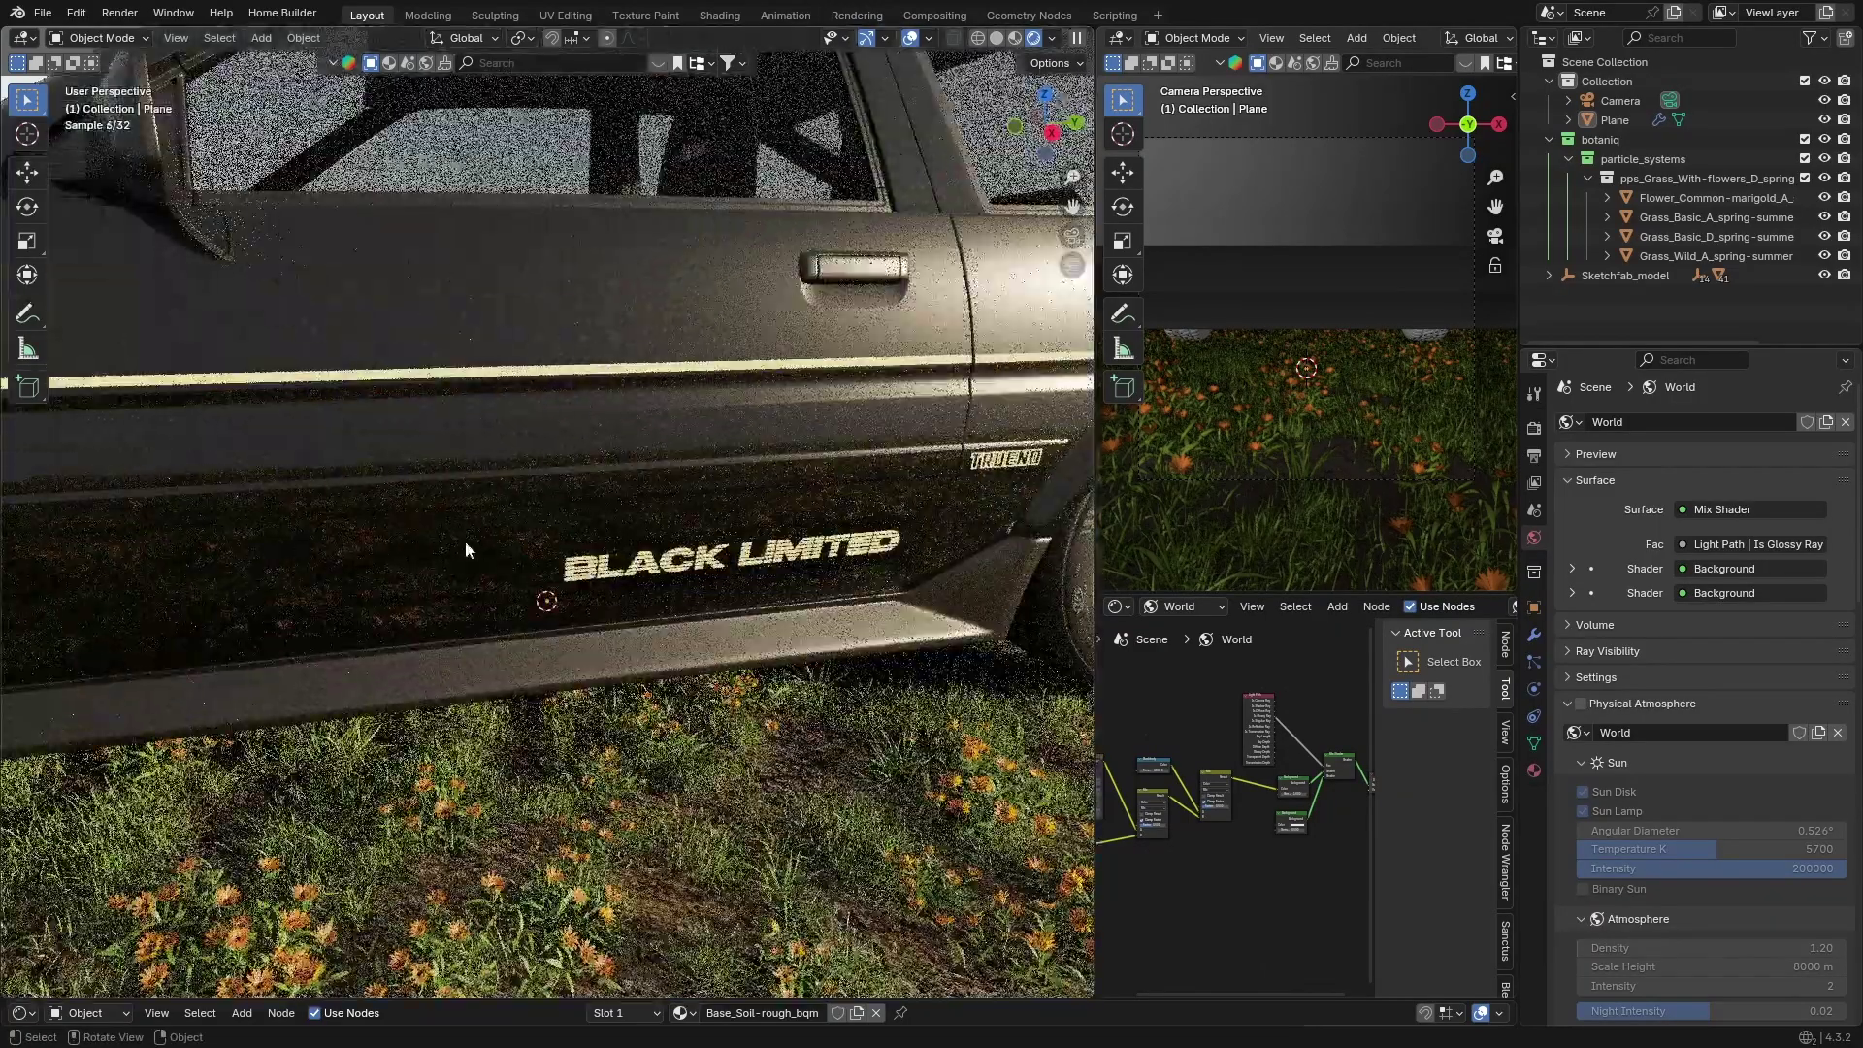
middle_click_drag(578, 522, 508, 525)
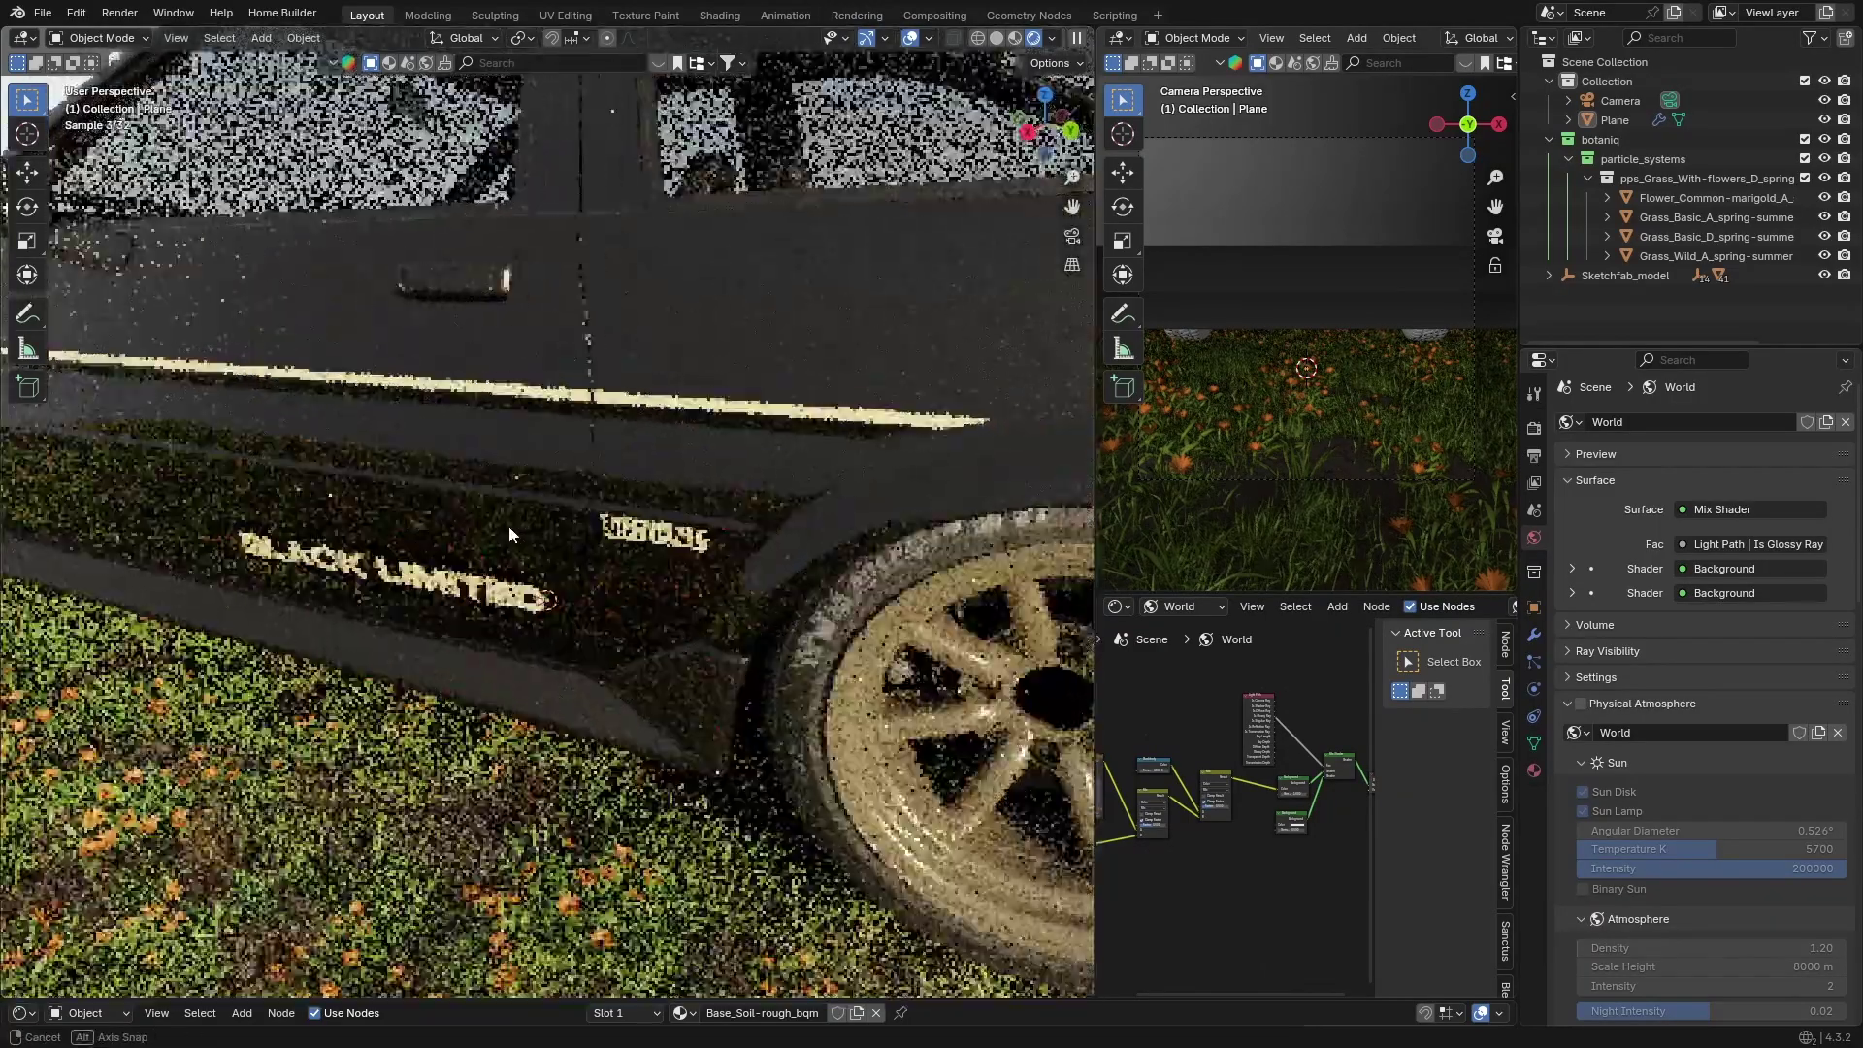
scroll(508, 526, "down", 6)
scroll(561, 514, "up", 2)
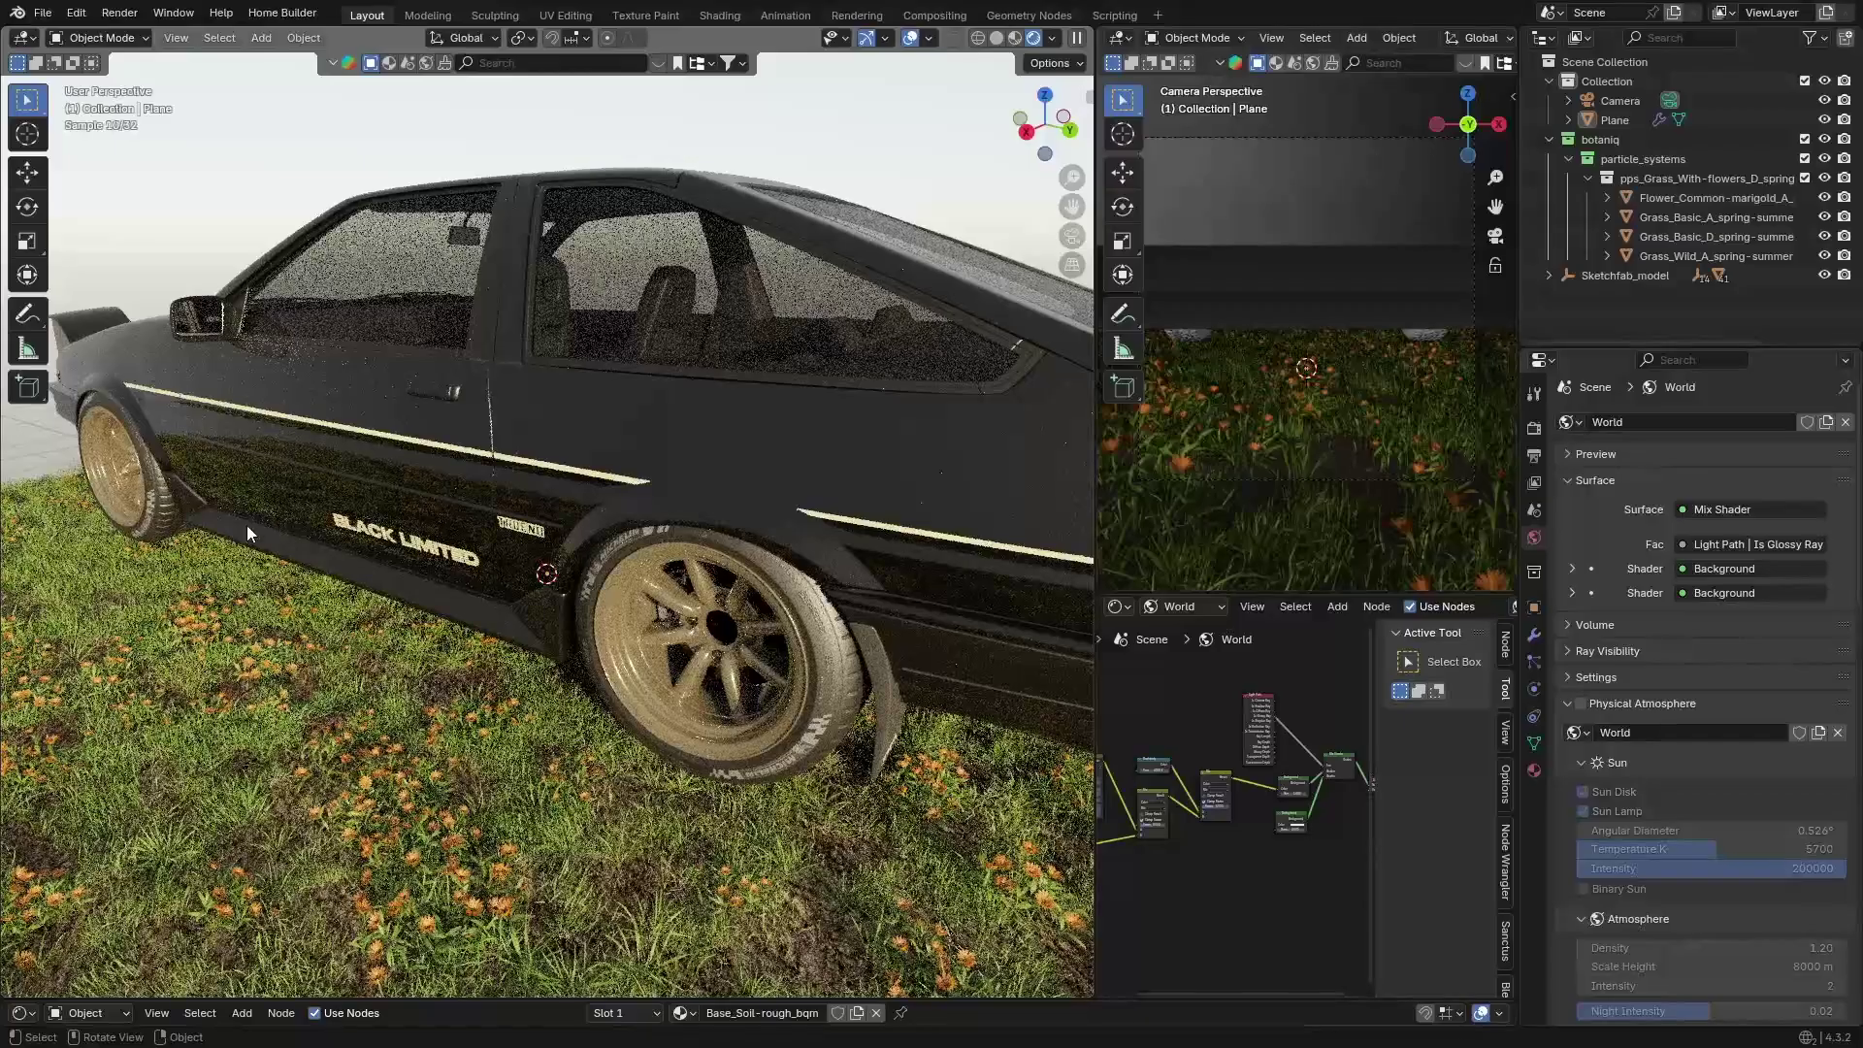
middle_click_drag(724, 556, 499, 557)
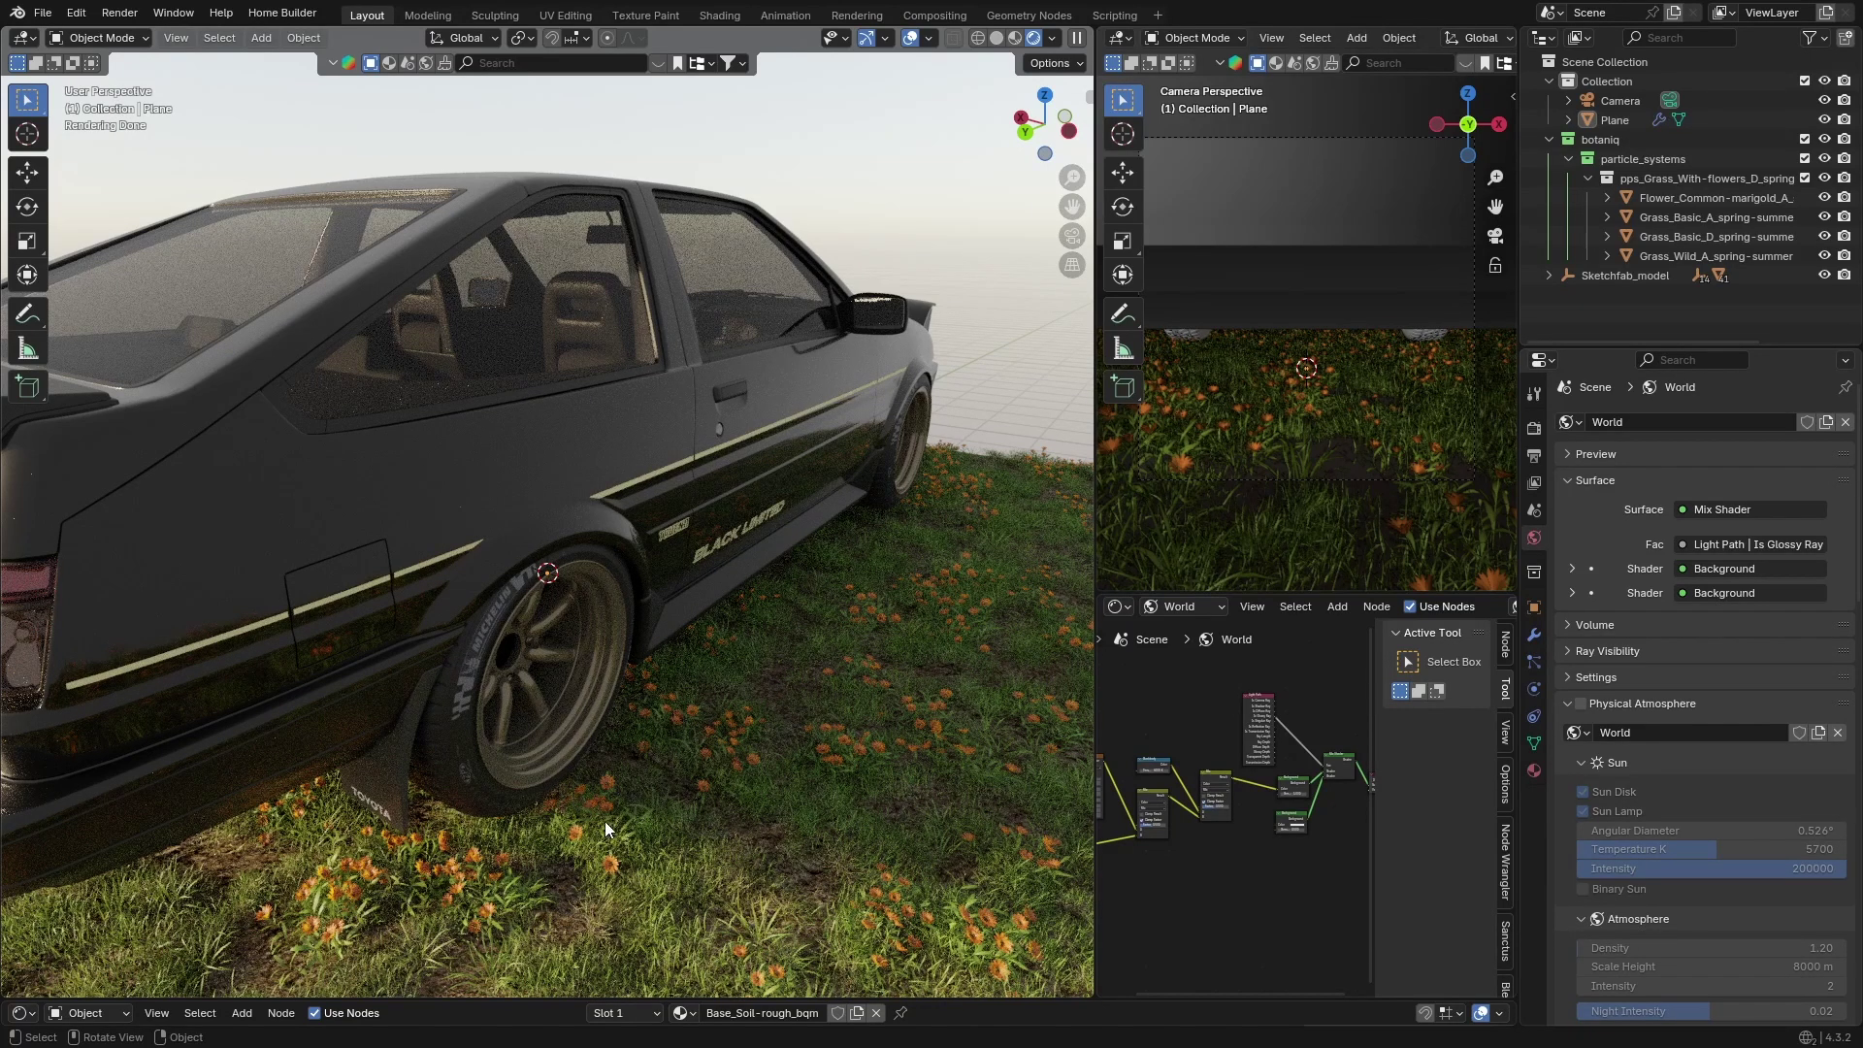
middle_click_drag(710, 807, 512, 799)
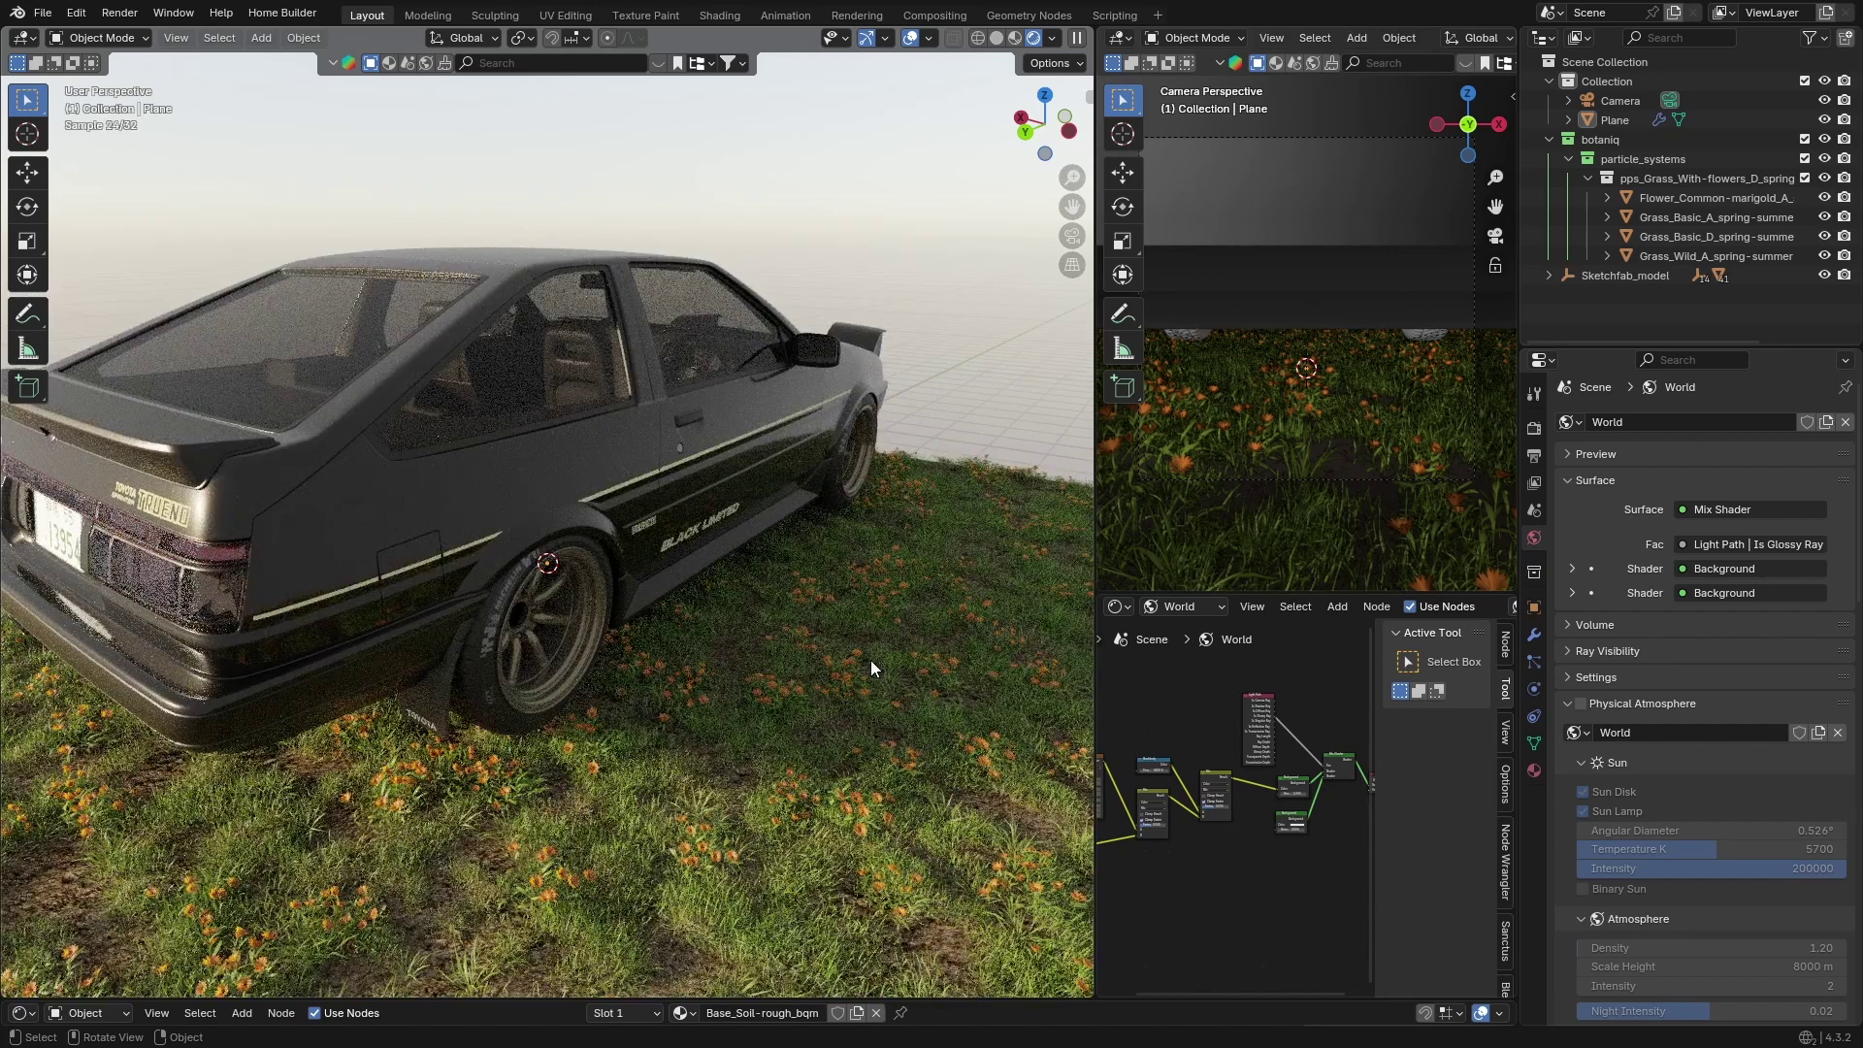